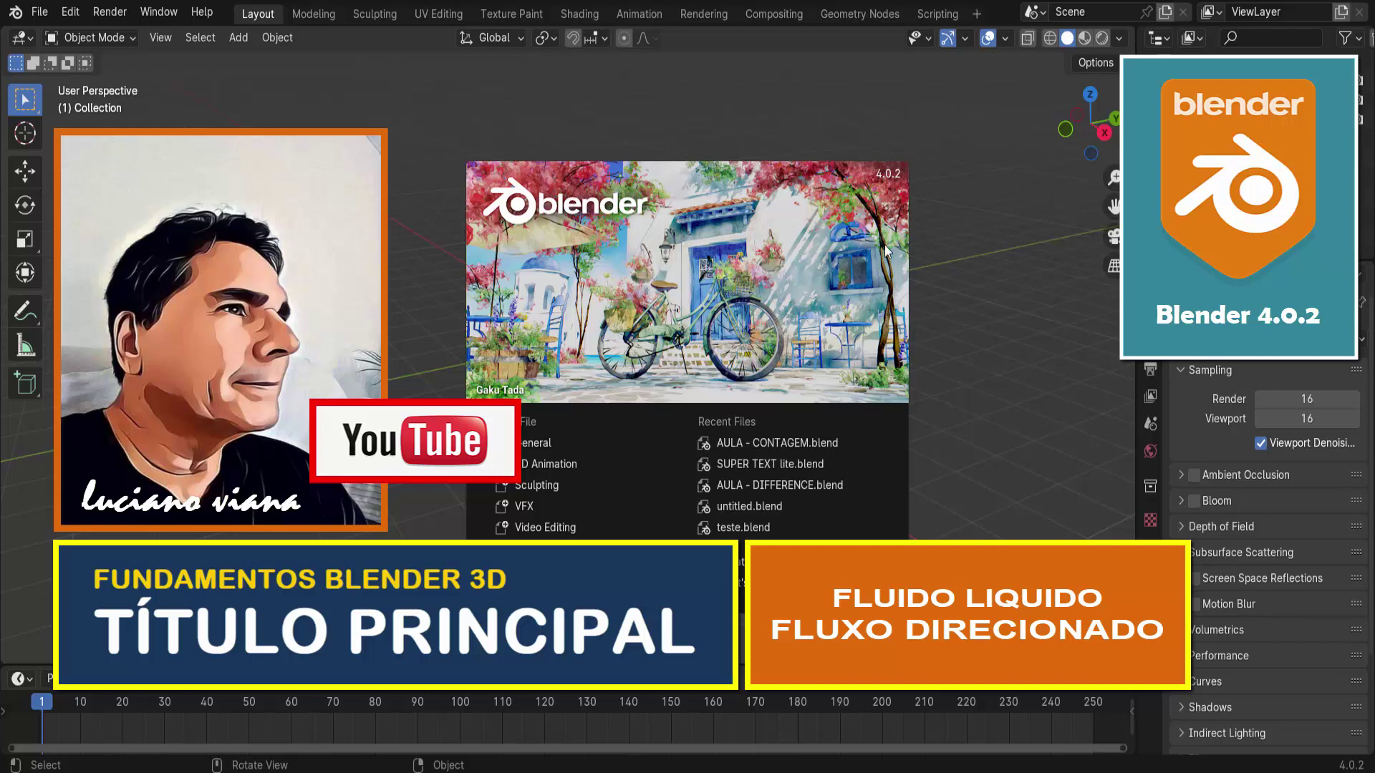
- Add a UV Sphere, shrink it, and raise it above the origin
left_click(1021, 295)
left_click(237, 40)
mouse_move(264, 61)
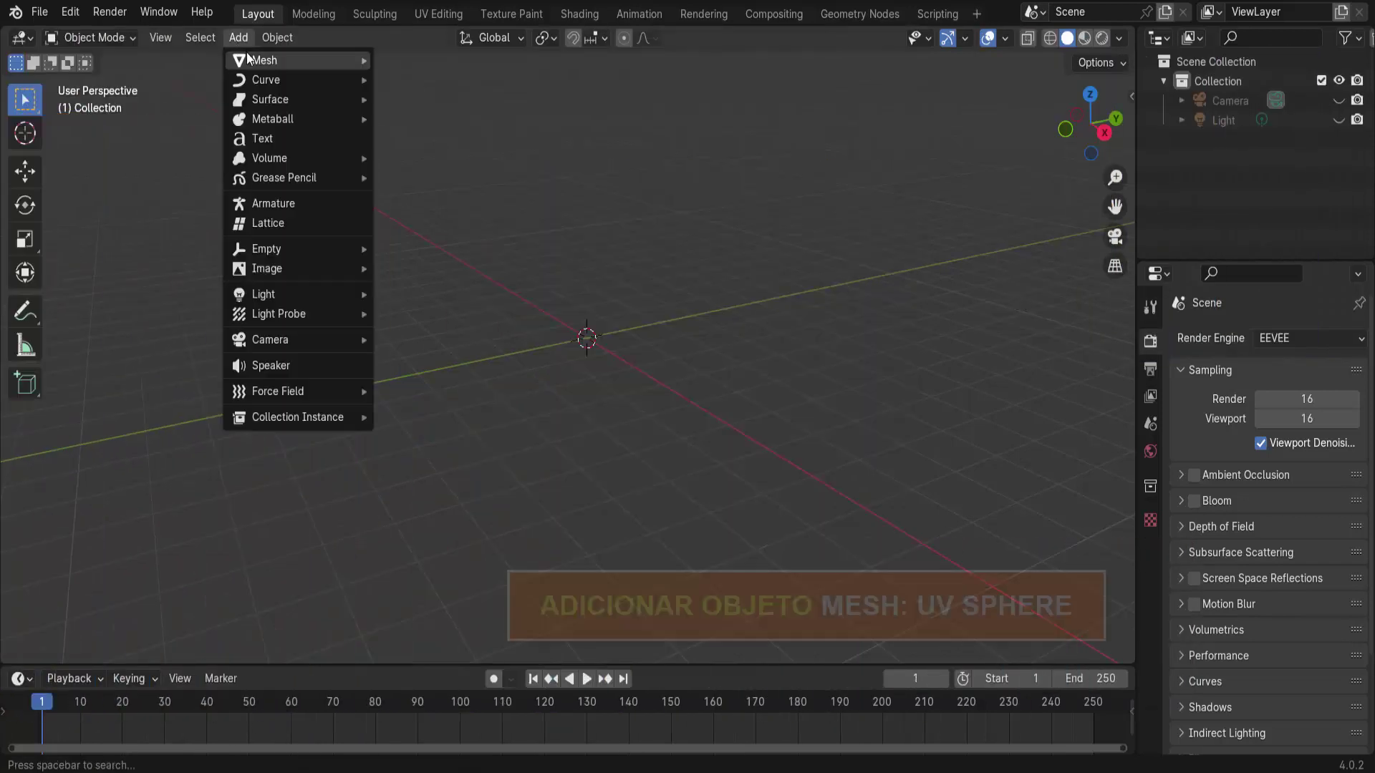
left_click(427, 118)
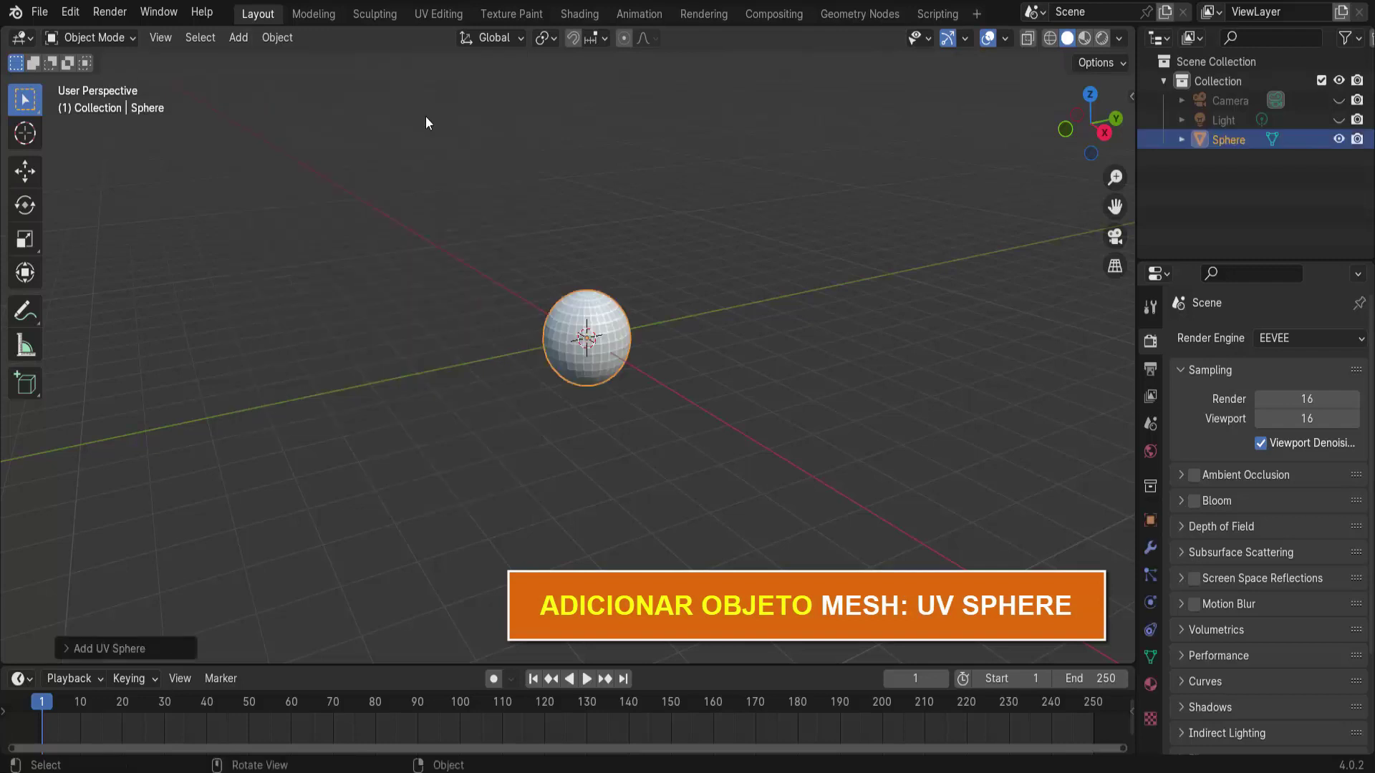
key("s")
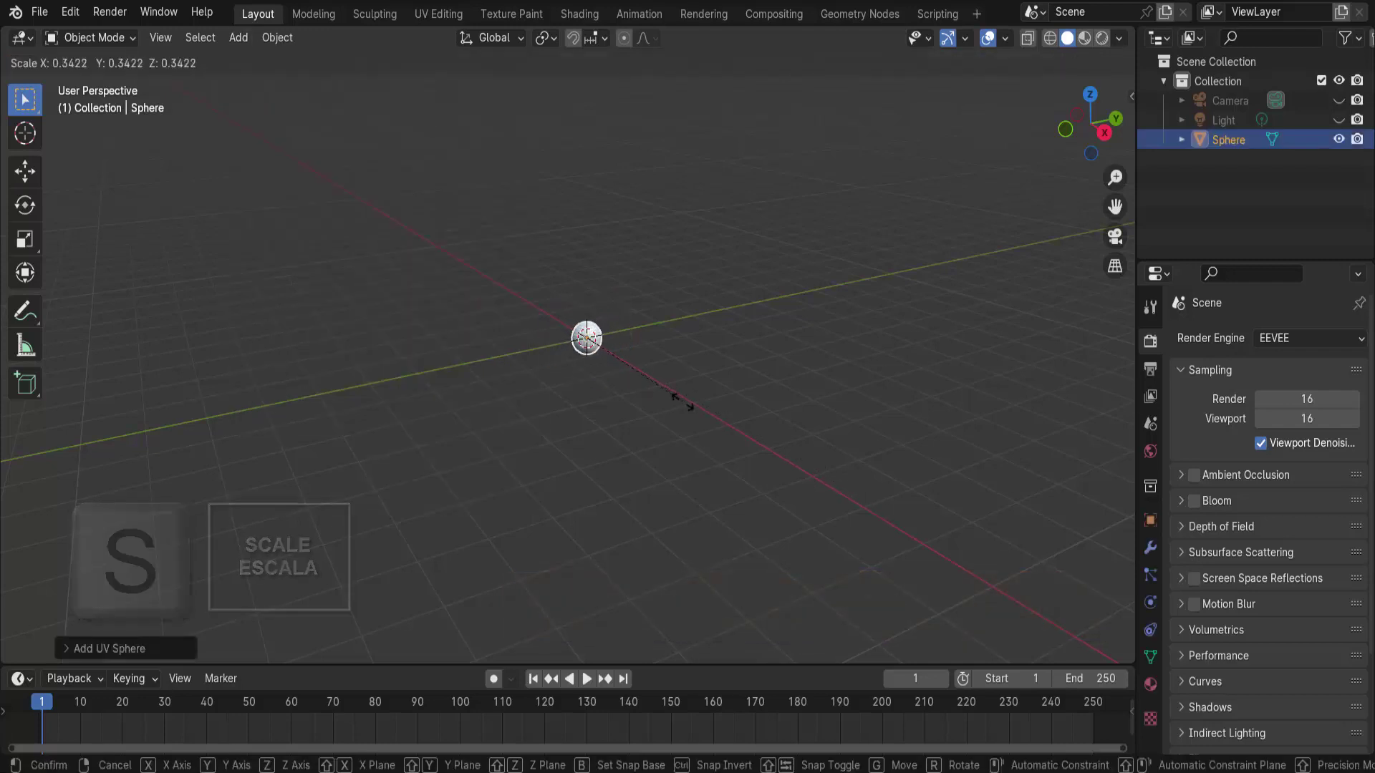
left_click(668, 393)
left_click(24, 172)
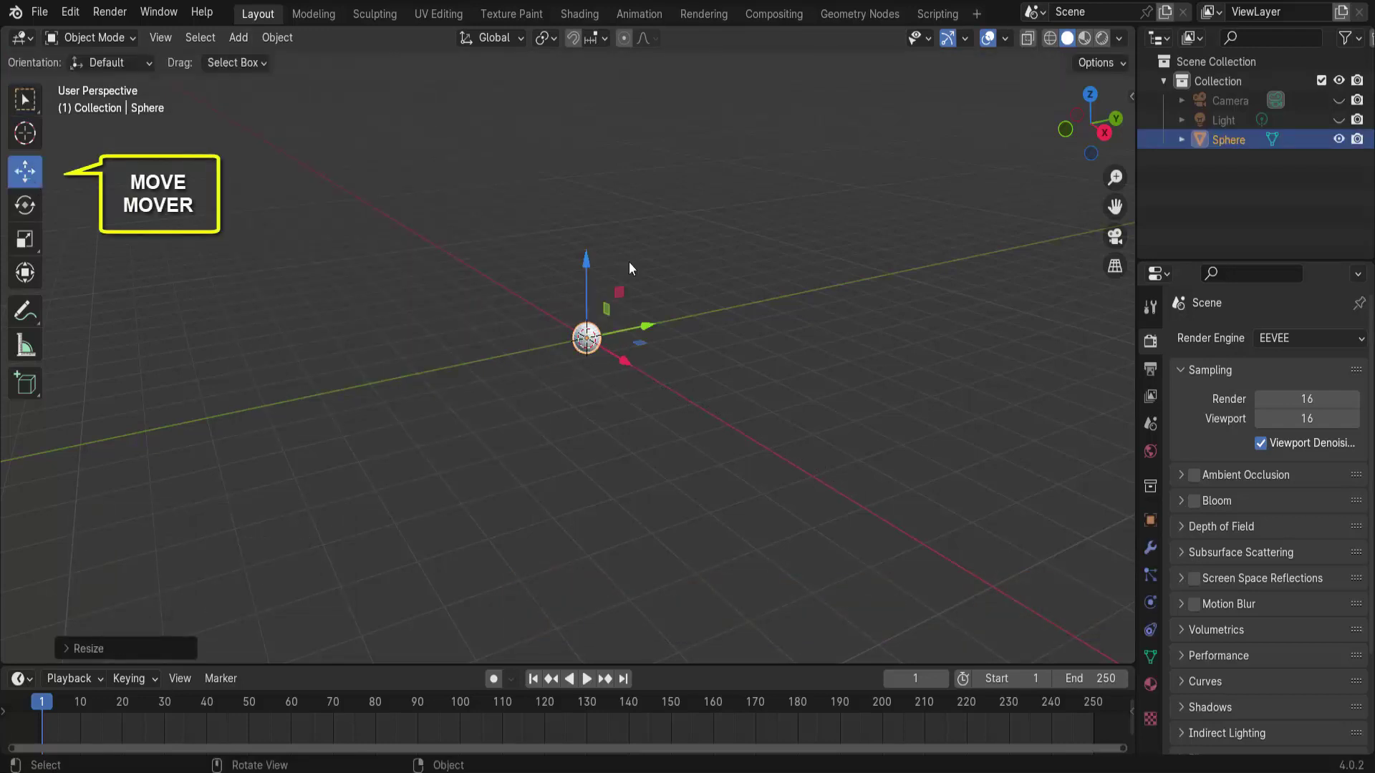
left_click_drag(587, 279, 586, 223)
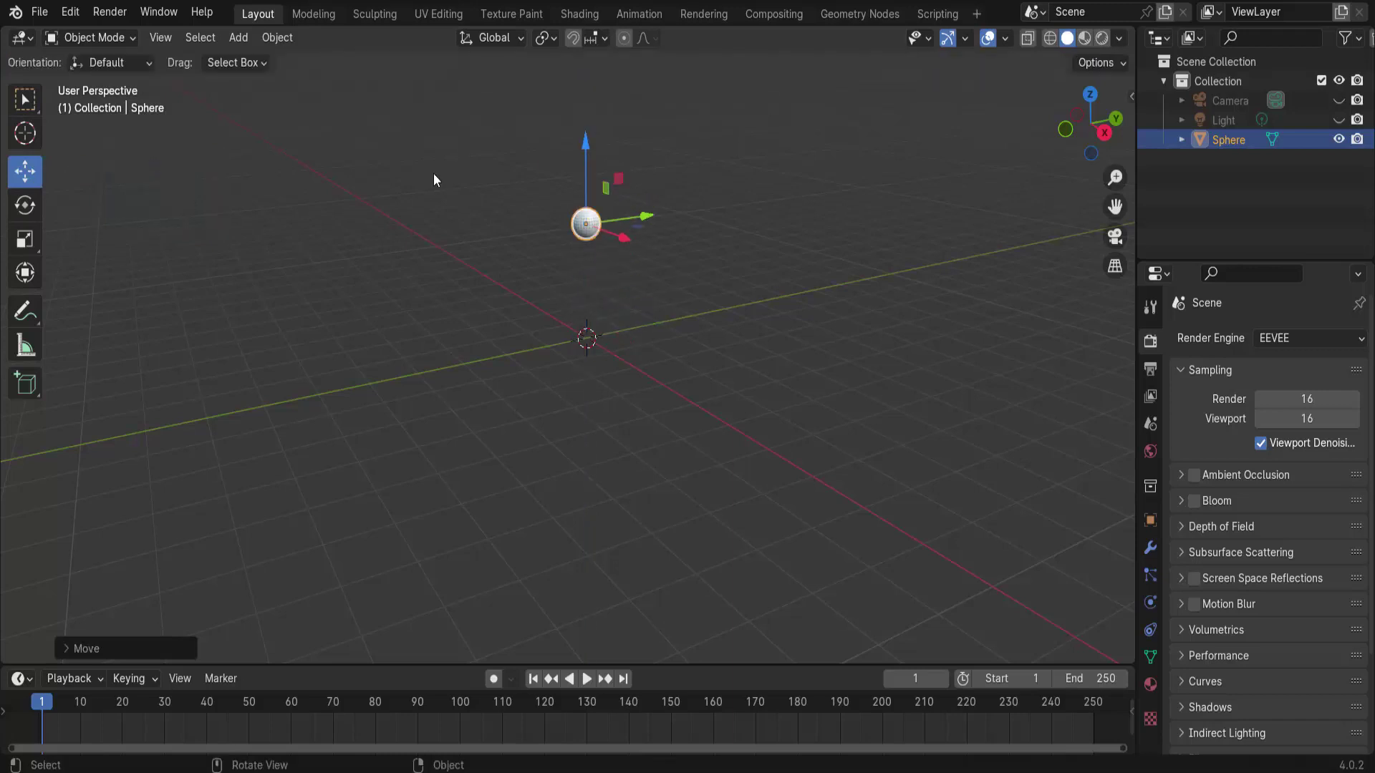
- Add a cube and stretch it along the Y and X axes
left_click(240, 39)
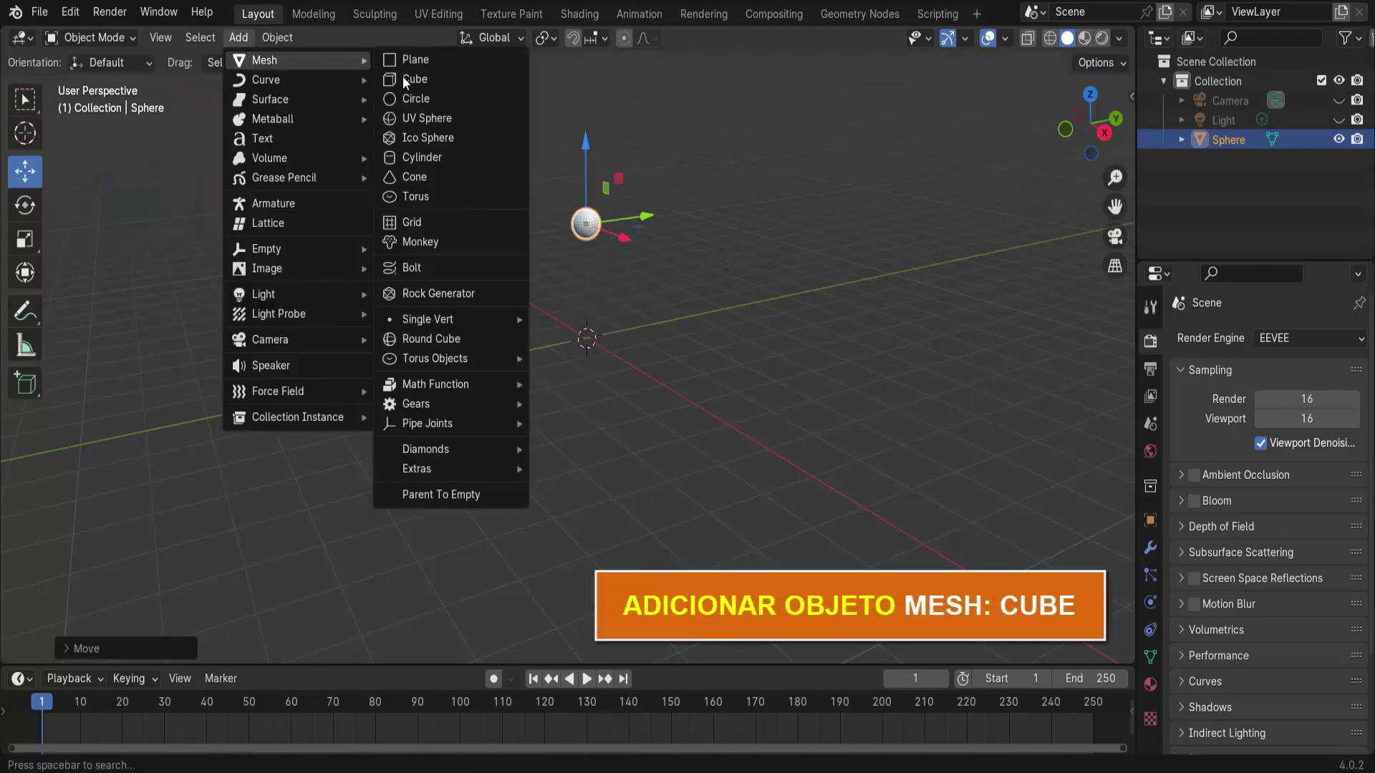
left_click(418, 85)
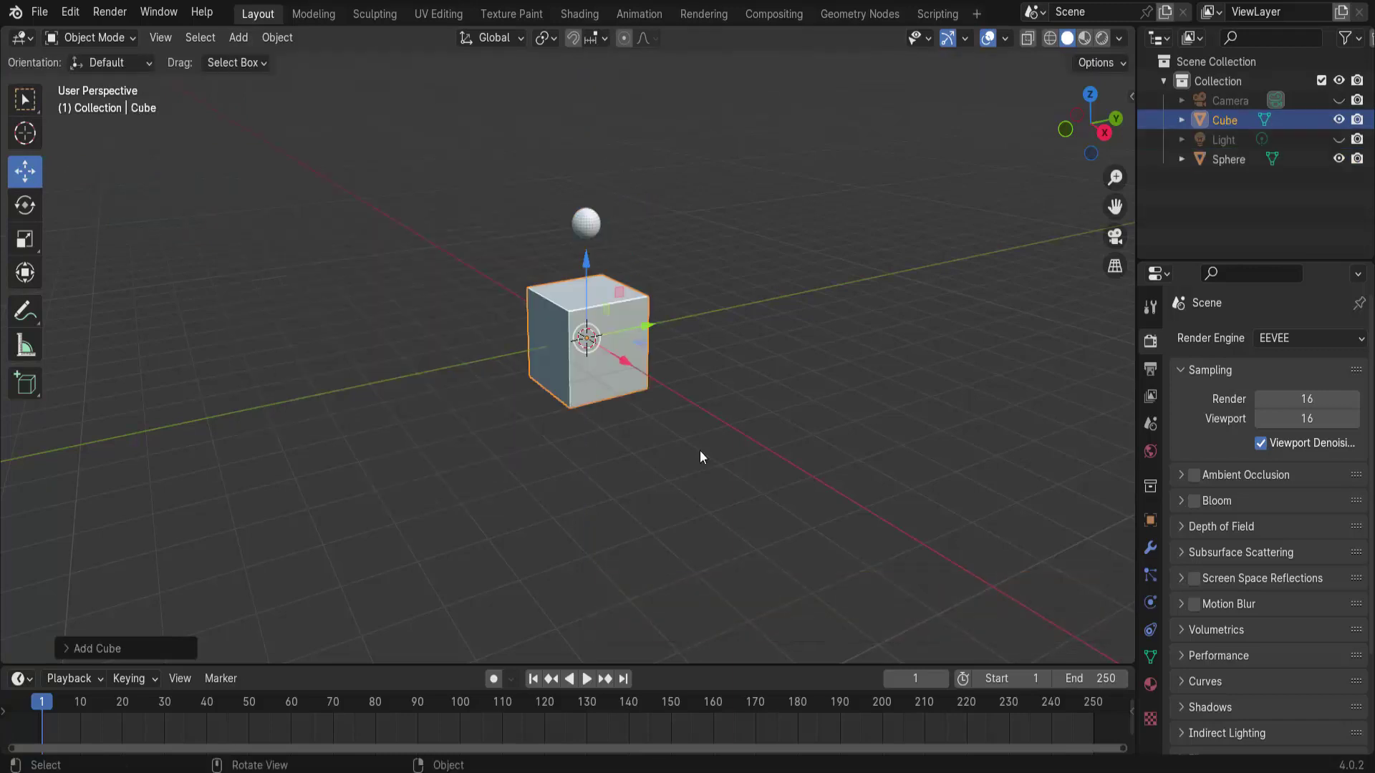
key("s")
key("y")
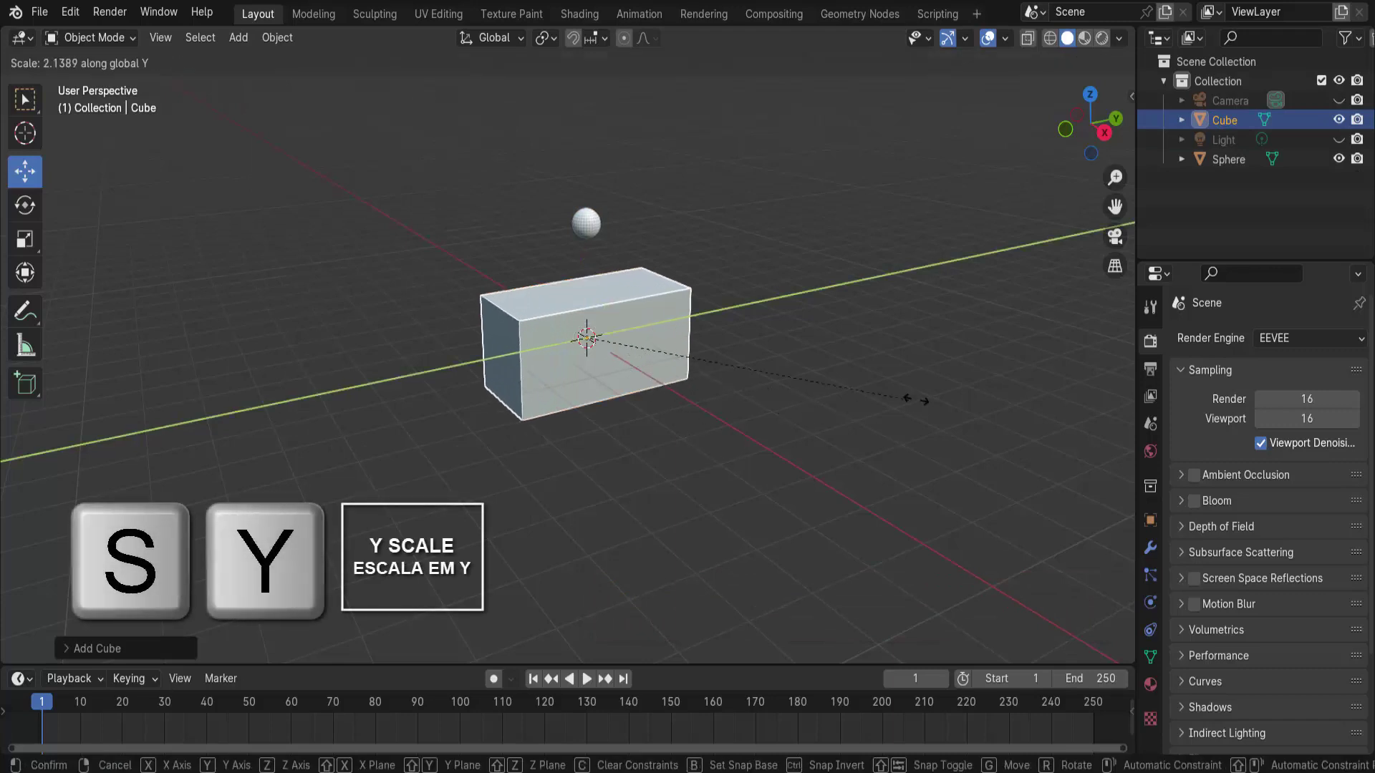
left_click(1070, 375)
key("s")
key("x")
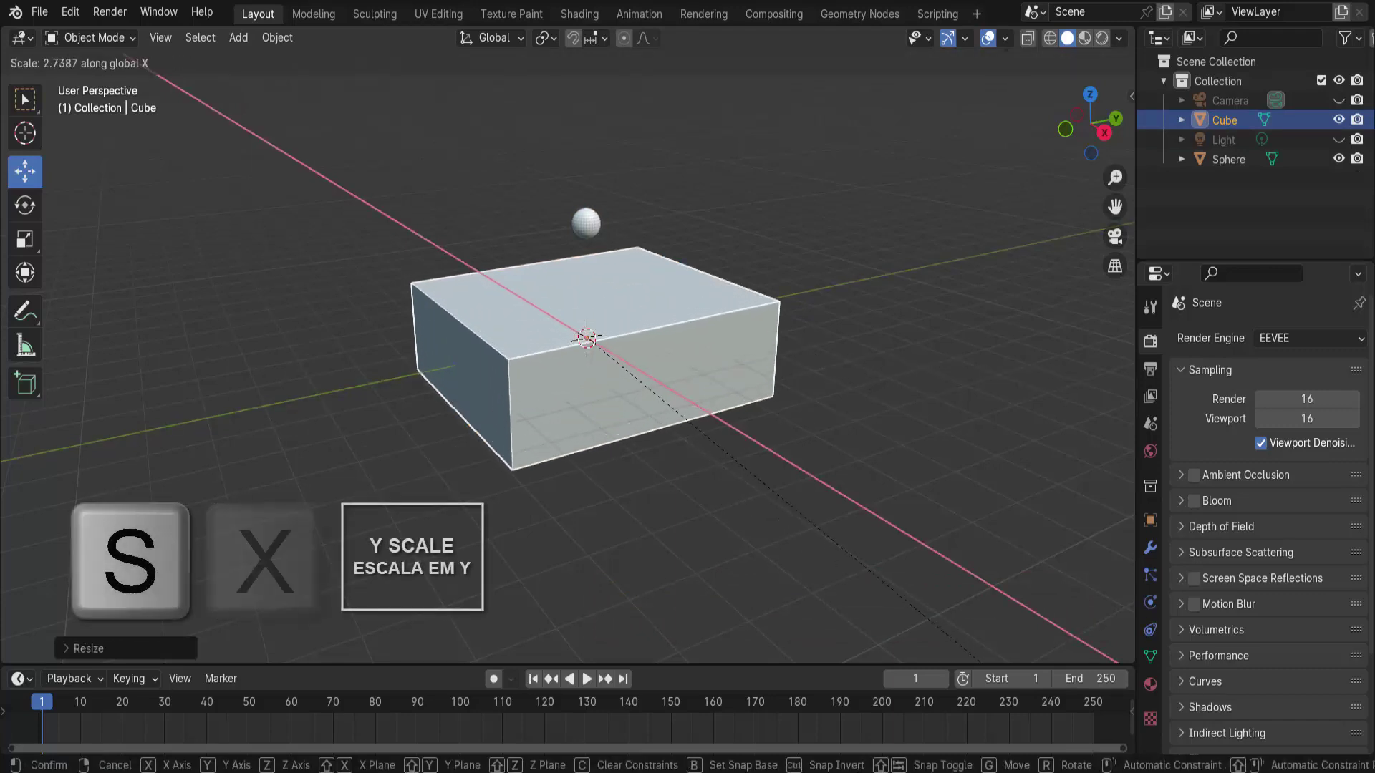
key("Return")
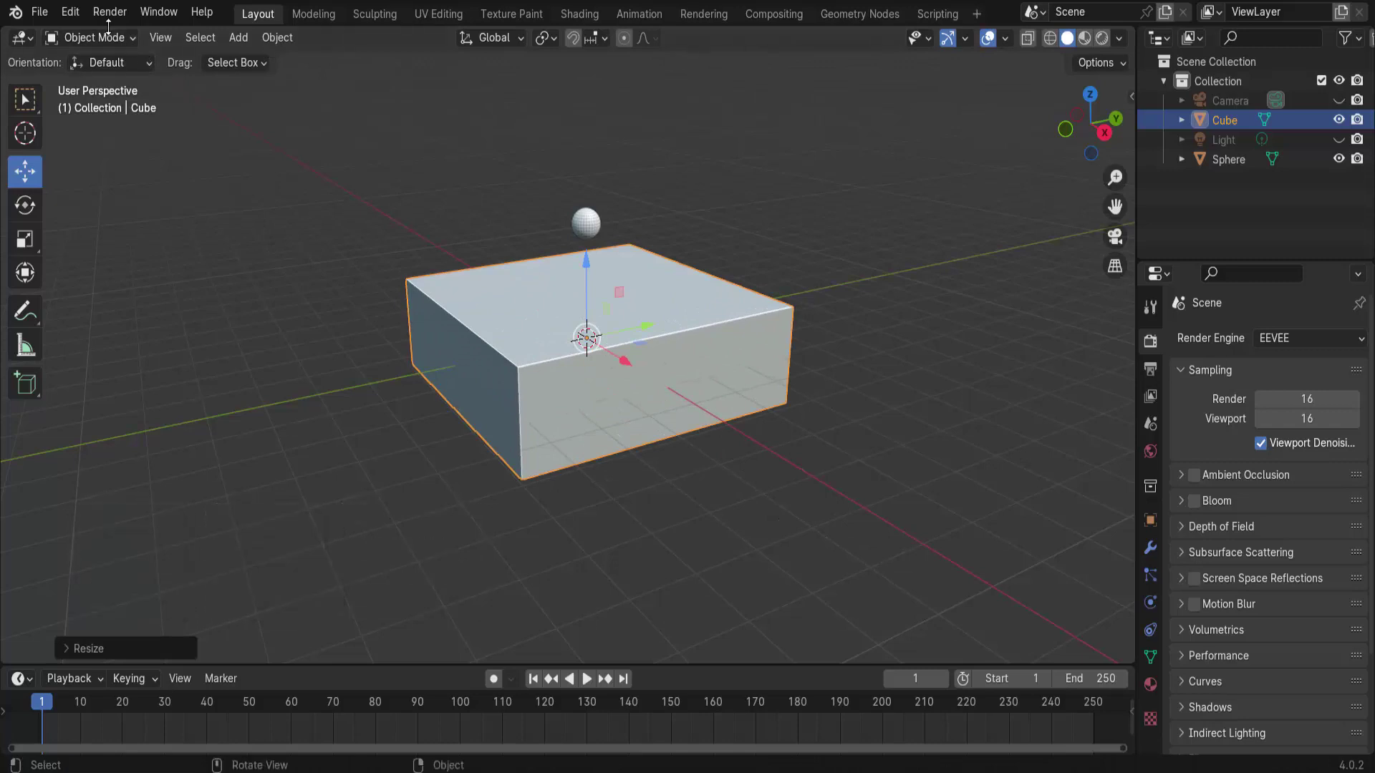
- In Edit Mode, raise the cube's top face to make the box taller
left_click(105, 45)
left_click(98, 82)
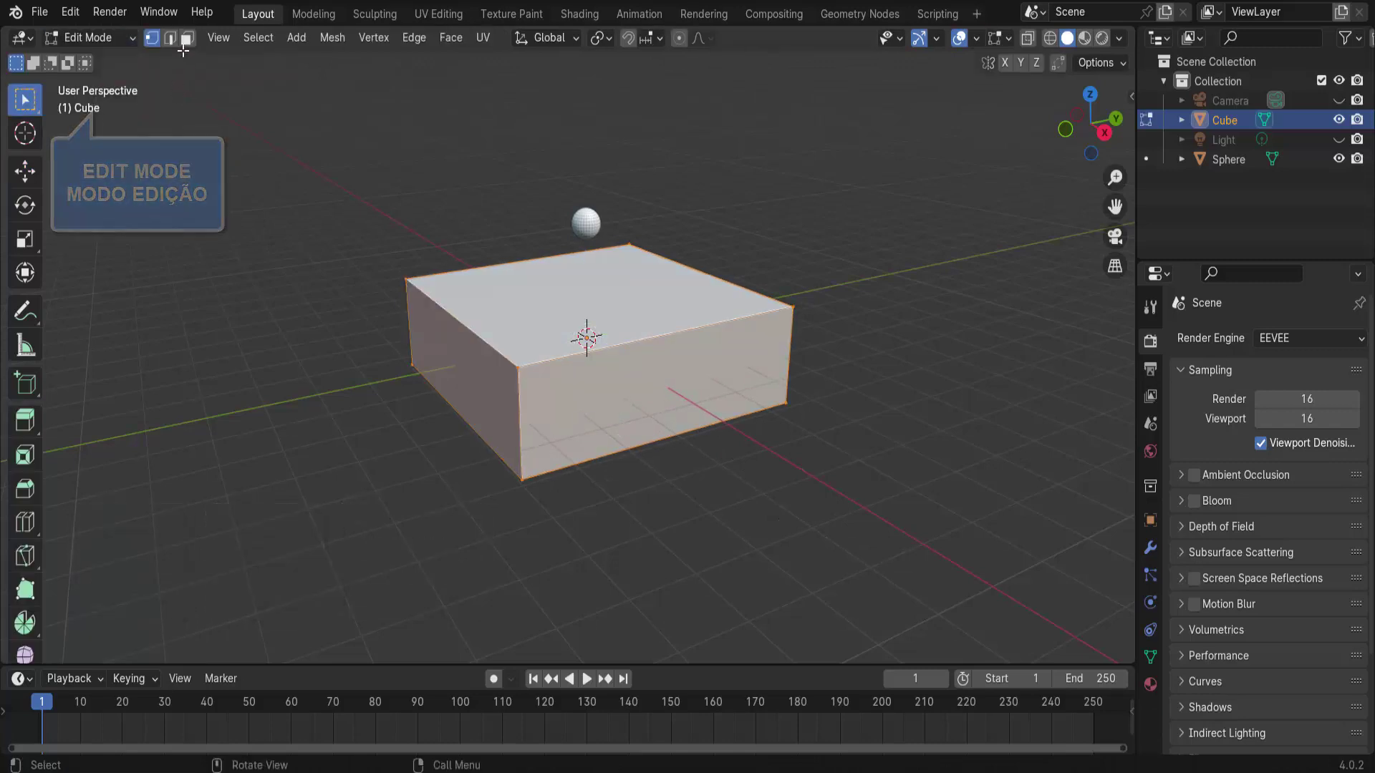
left_click(187, 39)
left_click(90, 222)
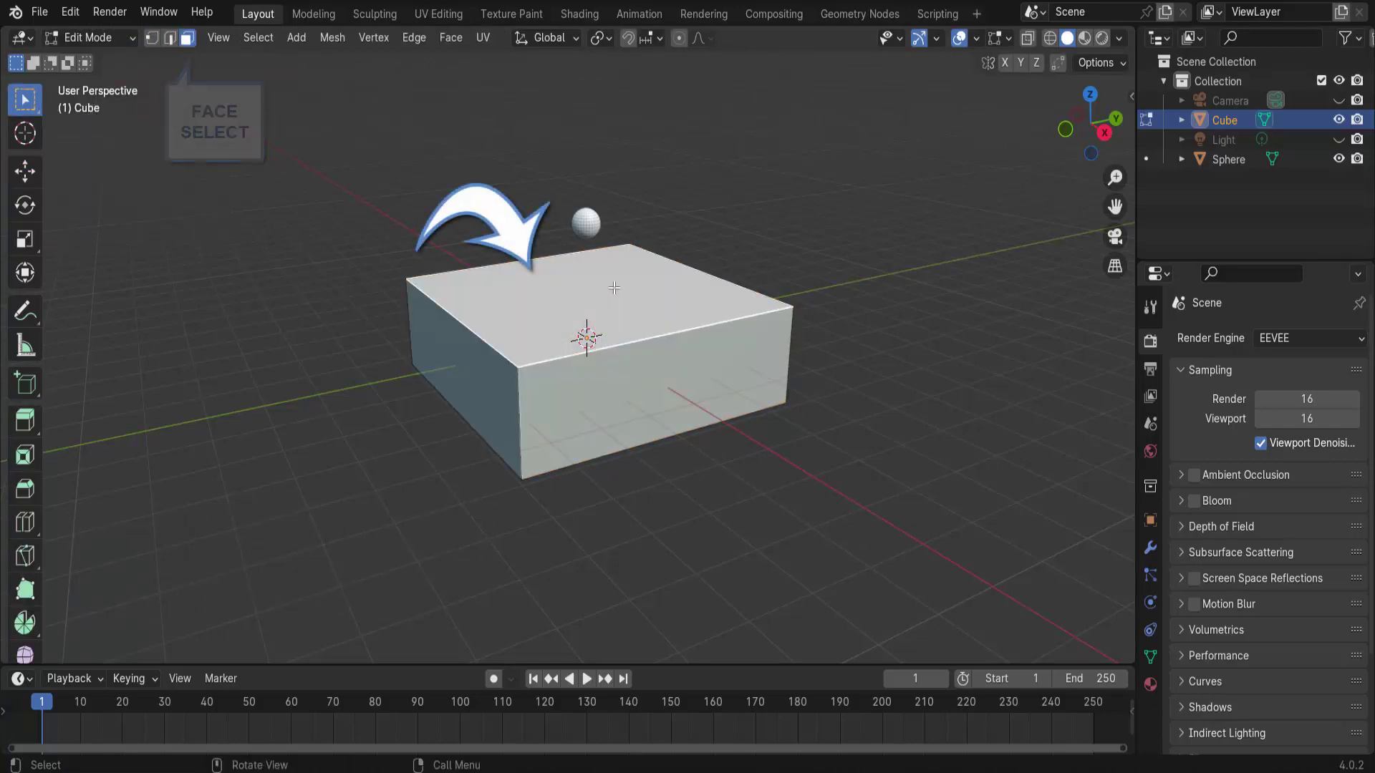
left_click(25, 170)
left_click(594, 290)
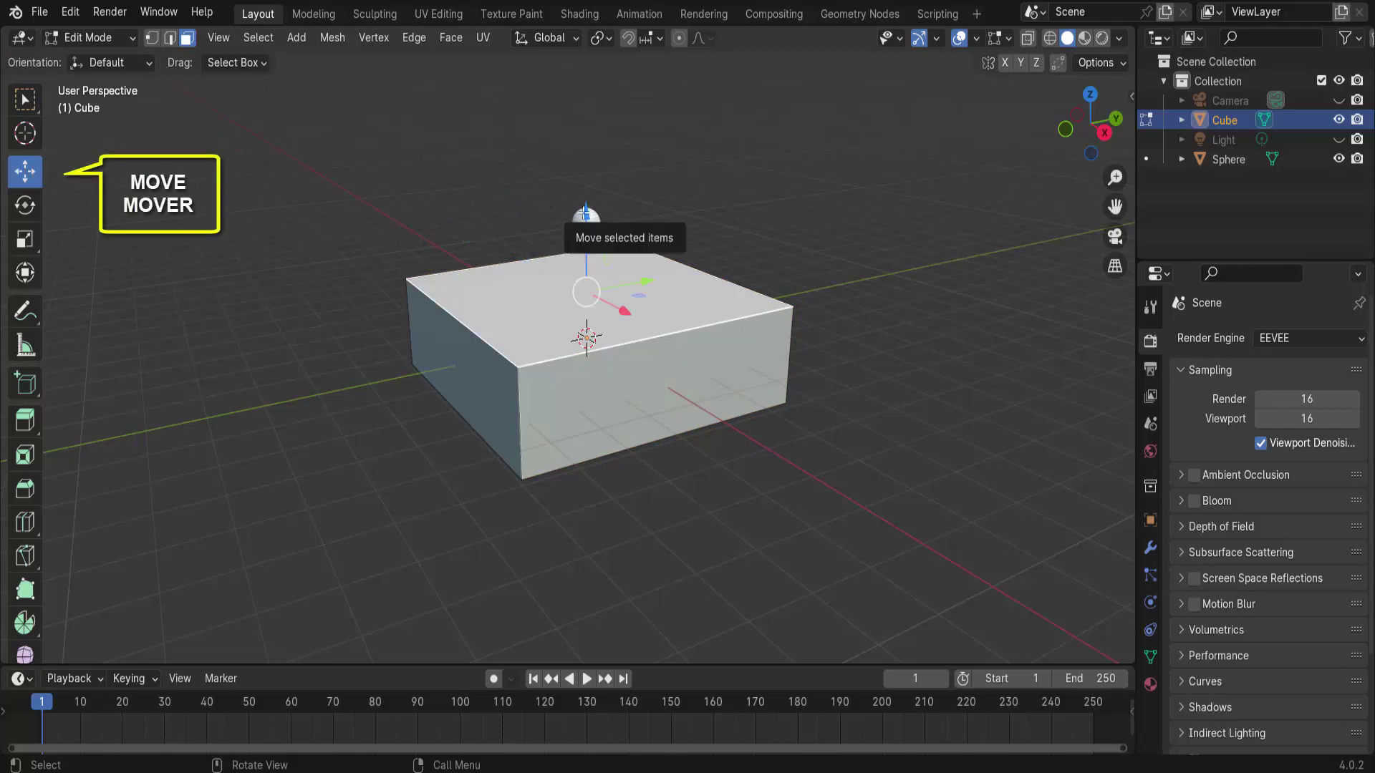
left_click_drag(582, 204, 573, 627)
scroll(731, 386, "down", 2)
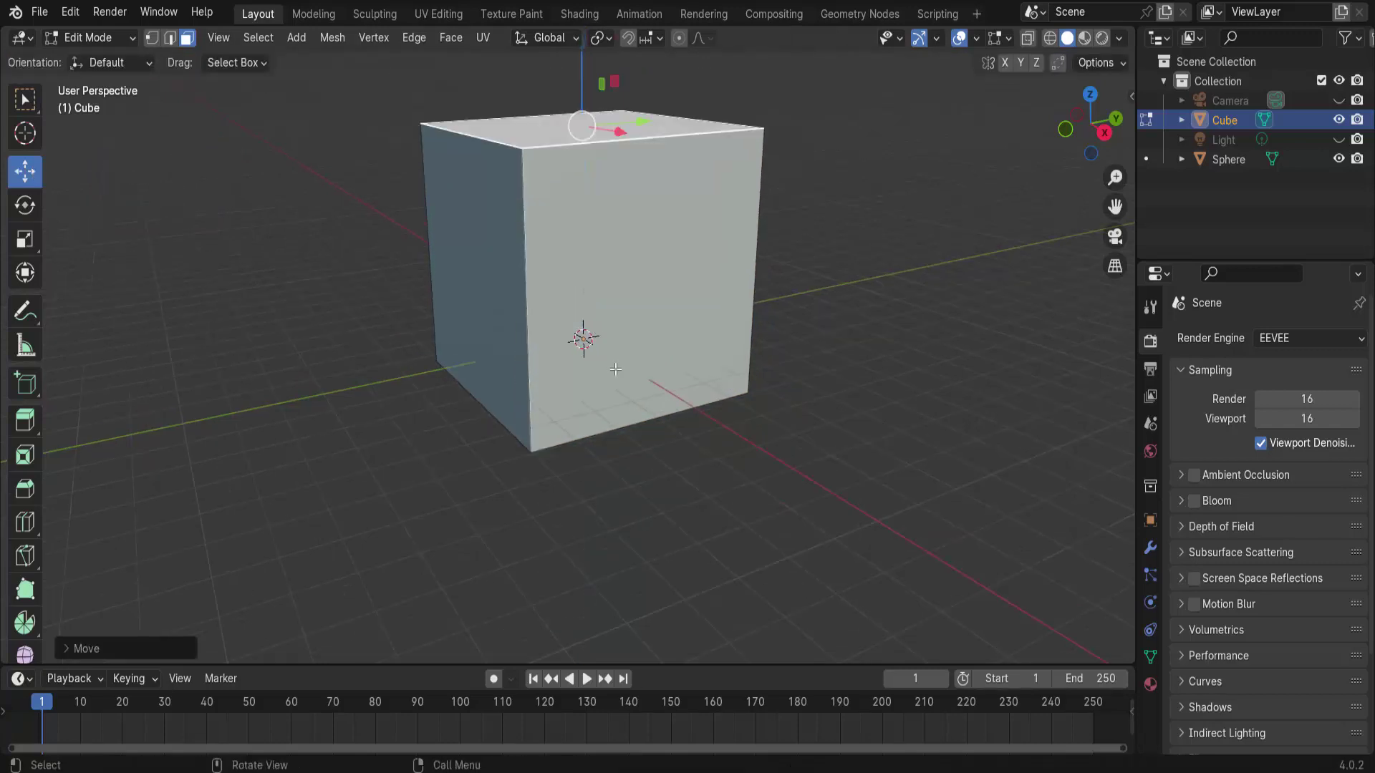
left_click(101, 43)
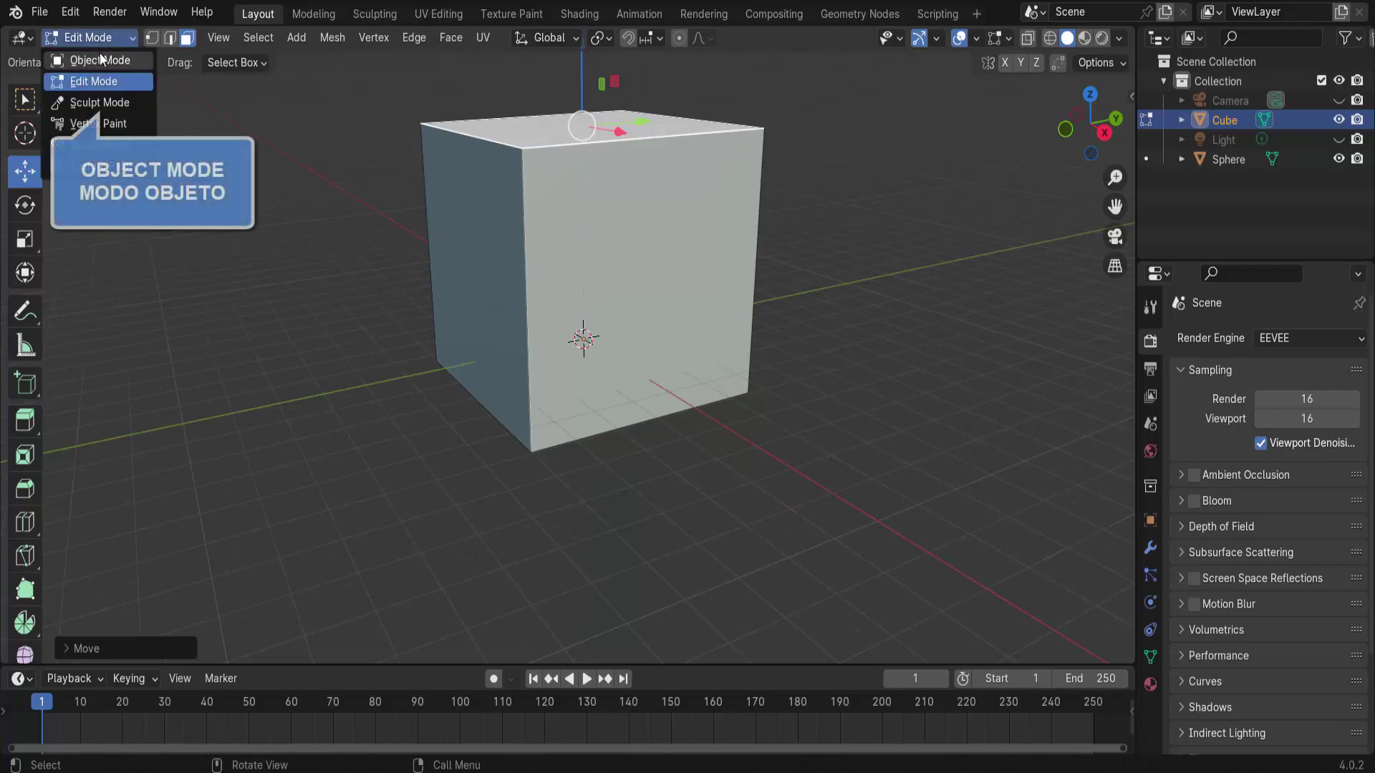
- Return to Object Mode, use wireframe shading, and rename the cube 'domínio'
left_click(101, 55)
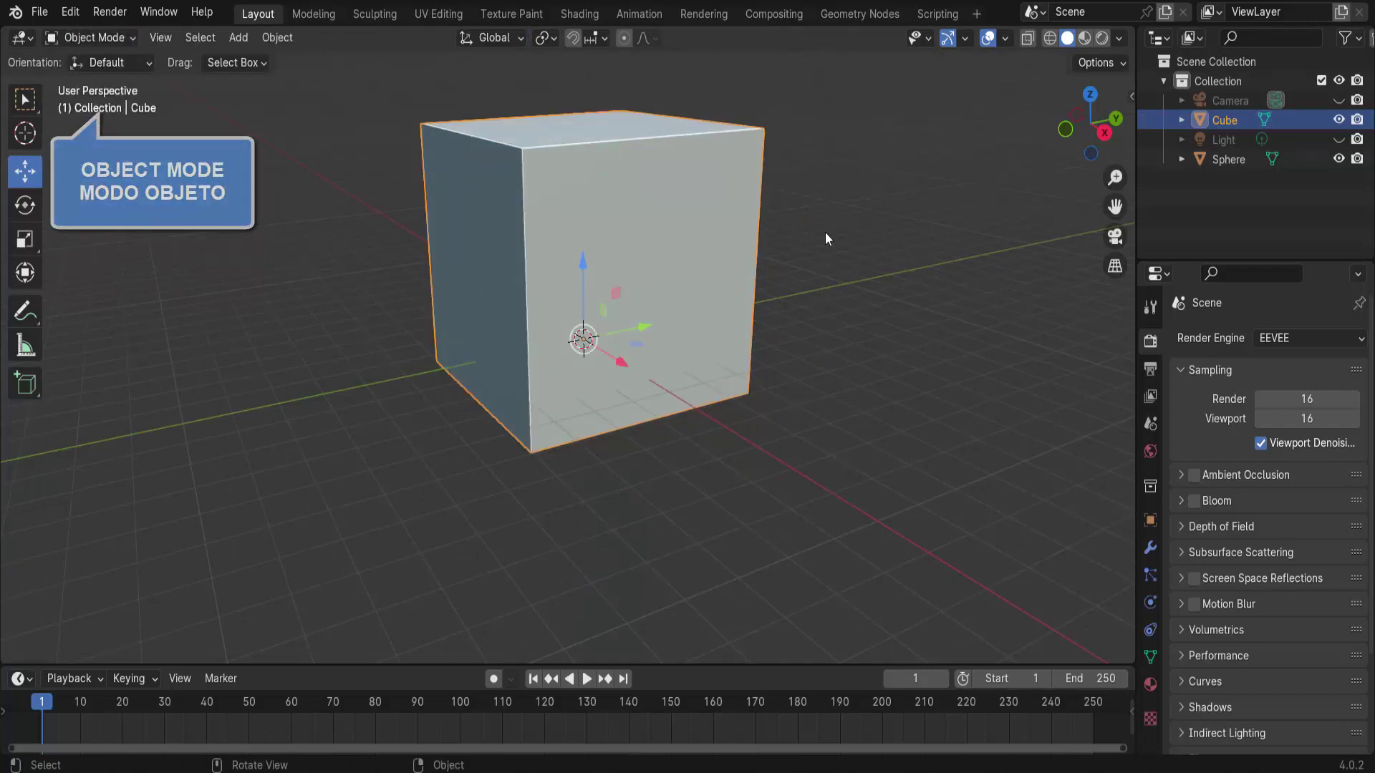
left_click(1050, 38)
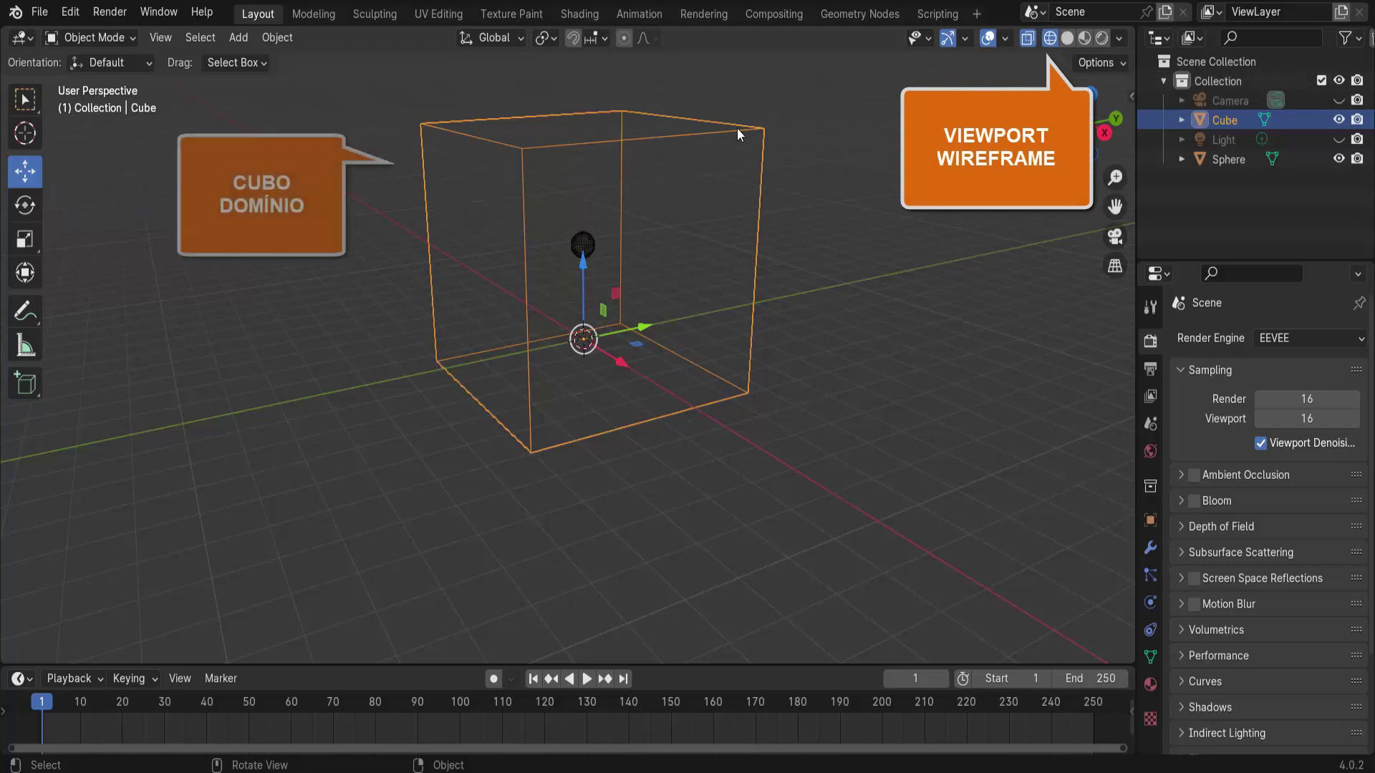
double_click(1220, 121)
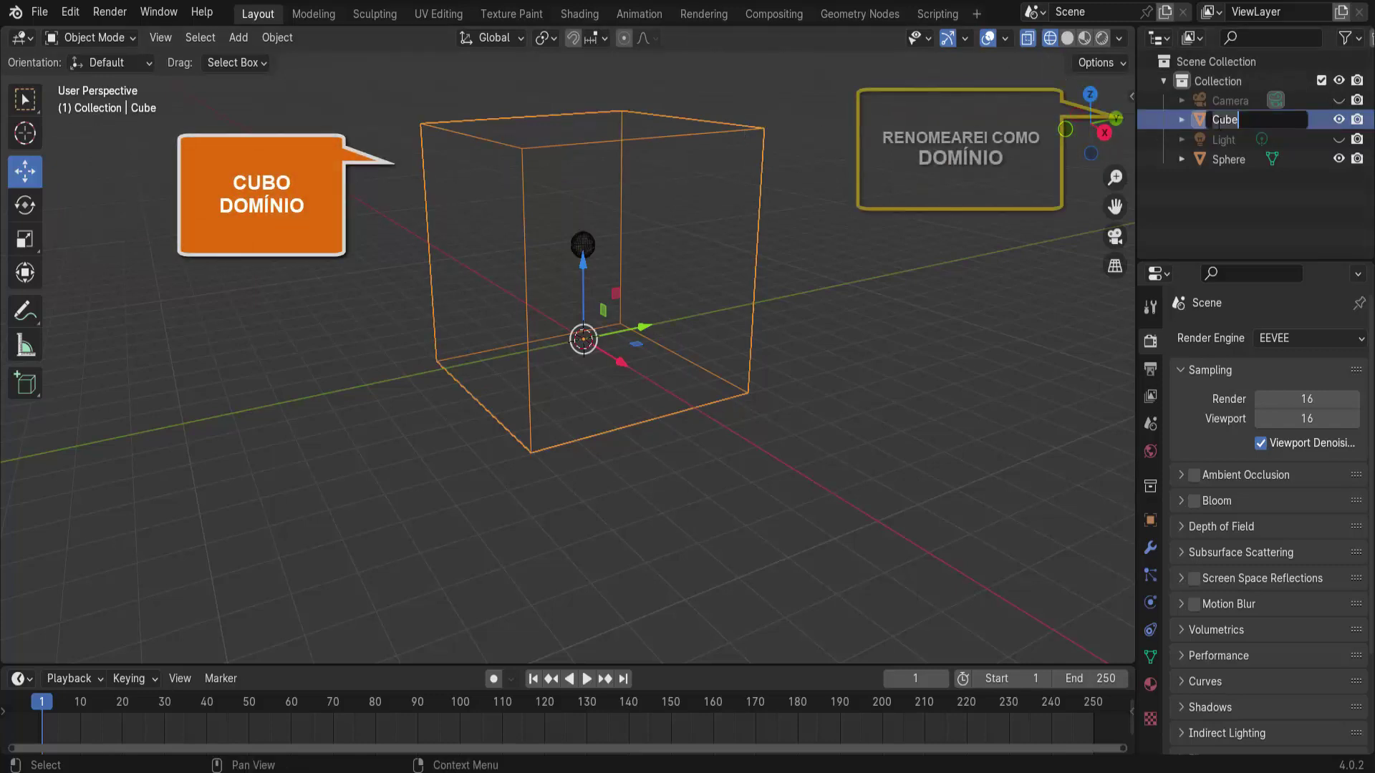
type("domínio")
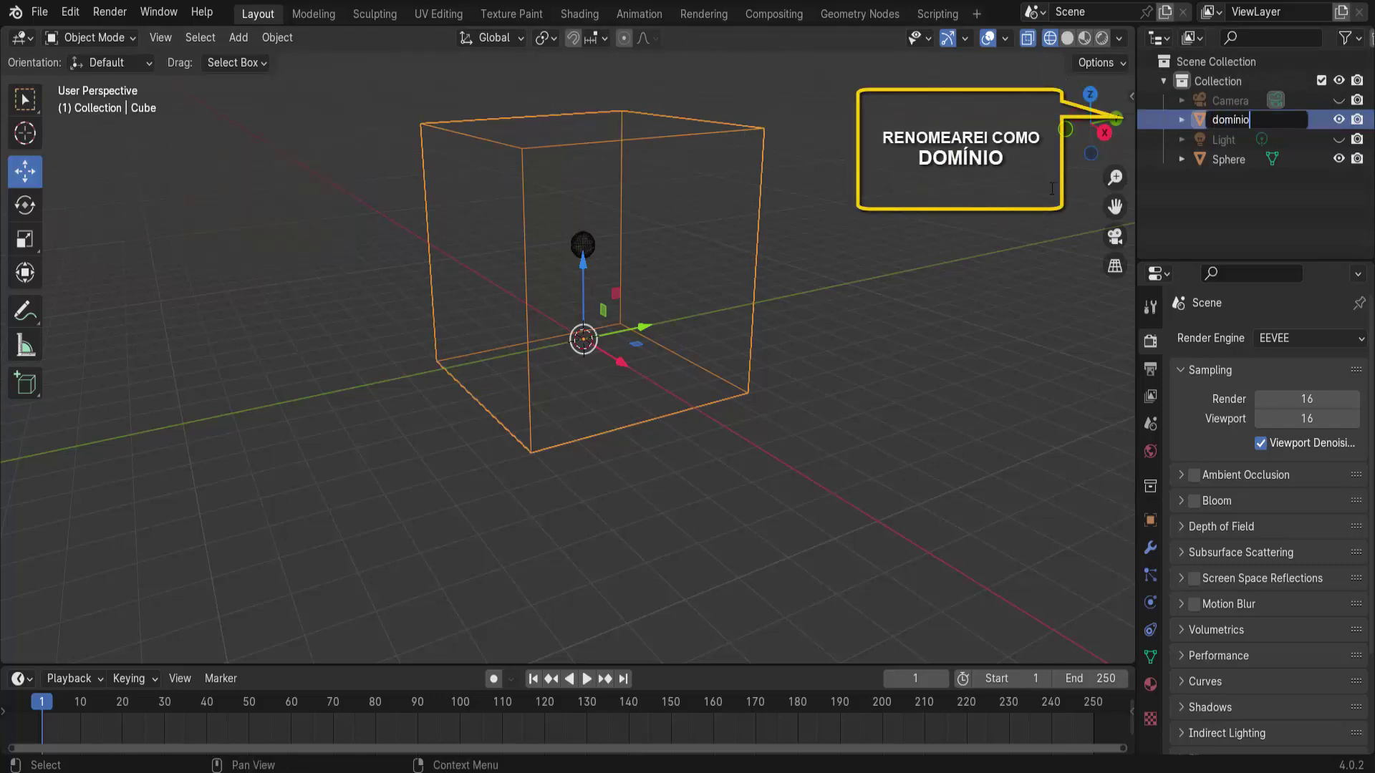
key("Return")
- Rename the sphere 'fluxo' in the Outliner, then deselect it
left_click(1226, 159)
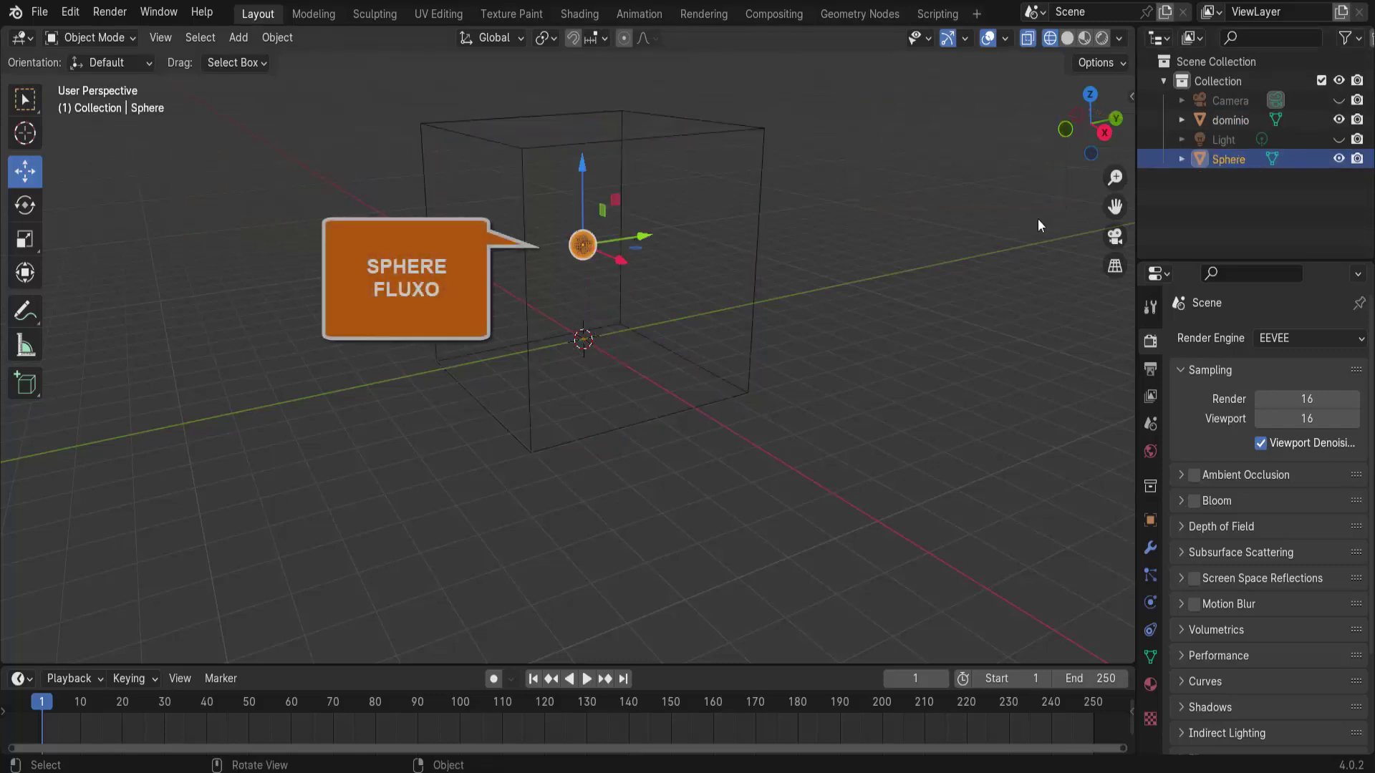
double_click(1223, 159)
type("f")
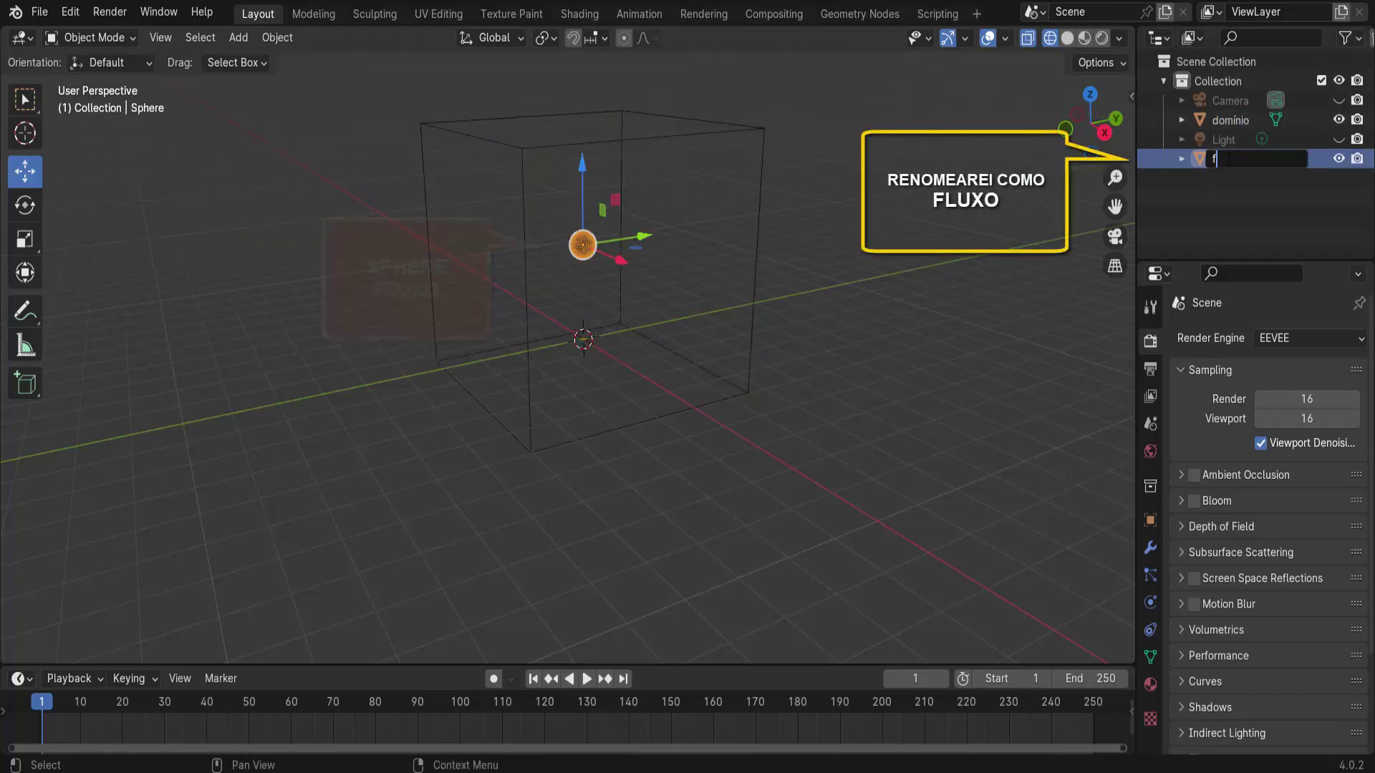
type("luxo")
key("Return")
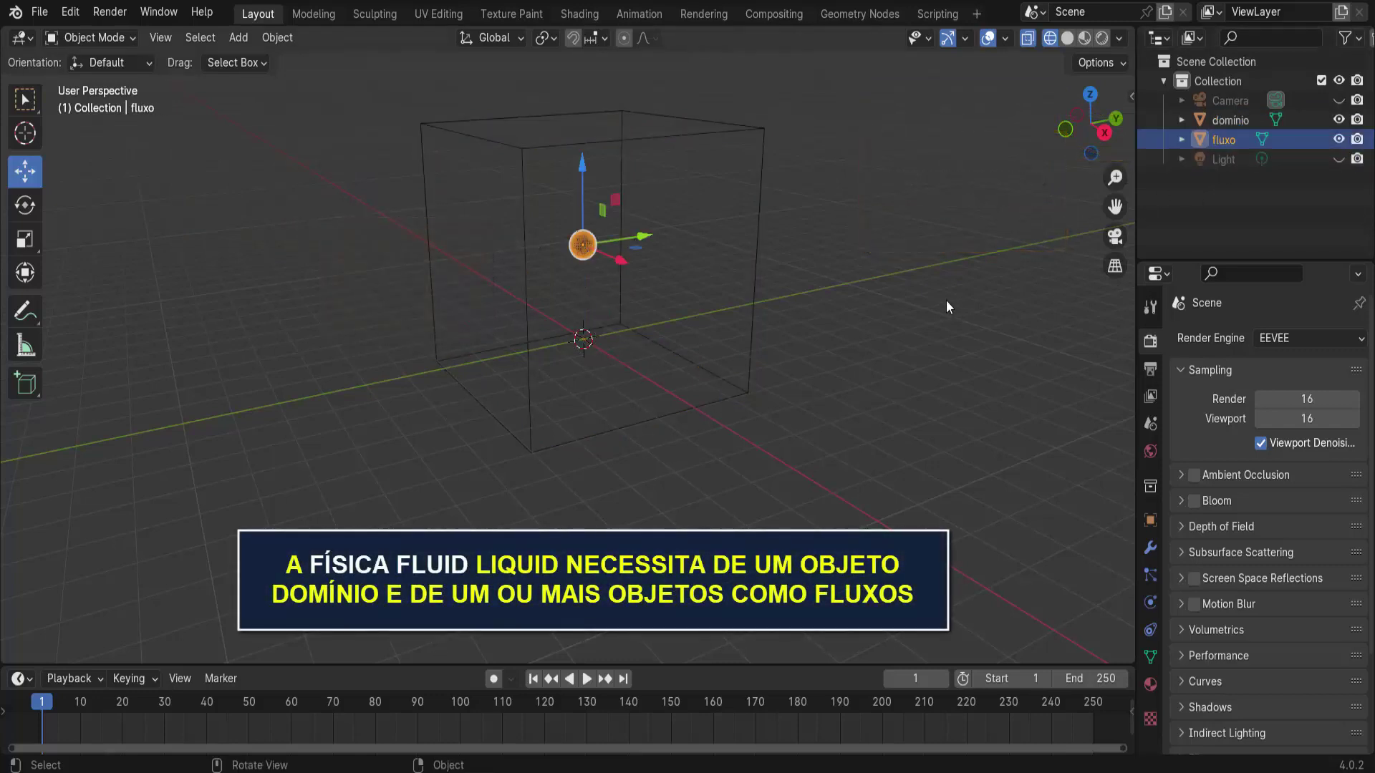
left_click(942, 300)
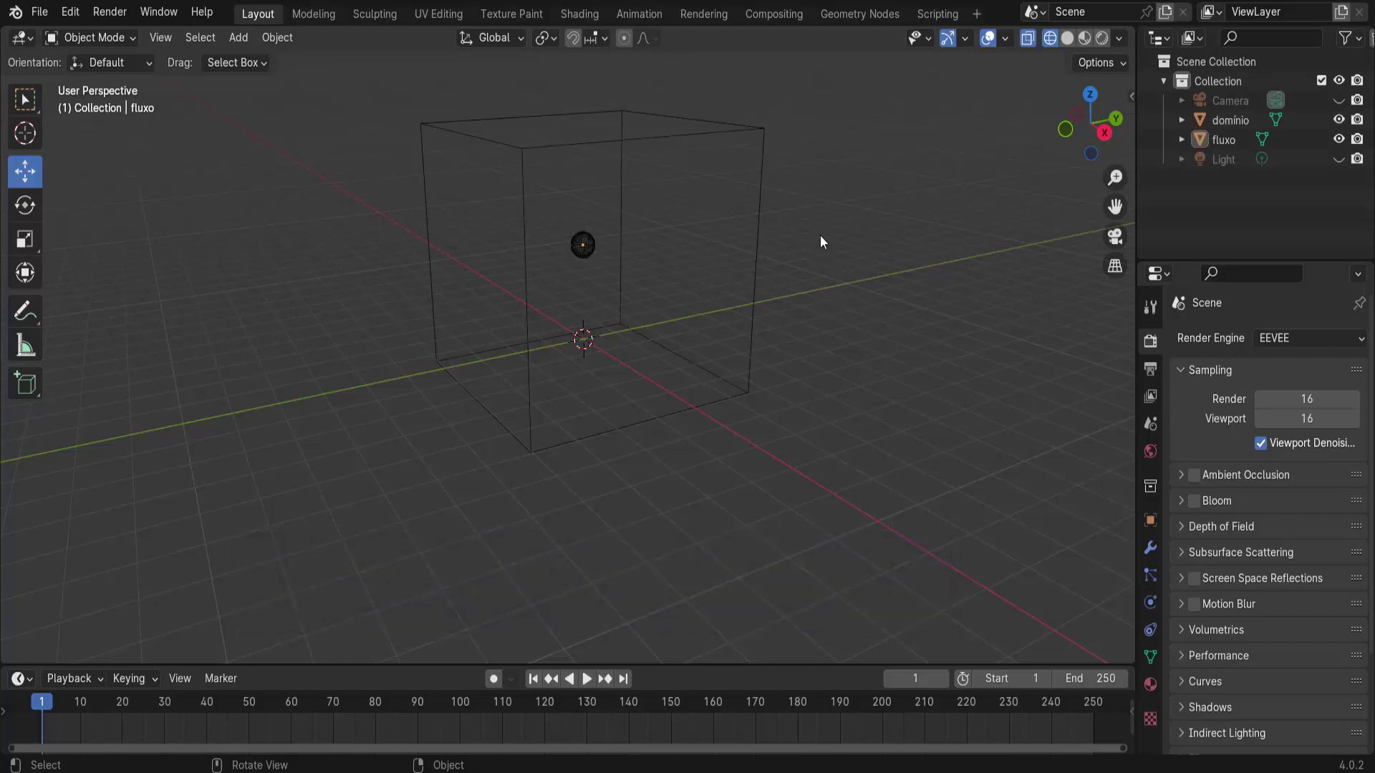
- Give the domínio cube Fluid physics as a Domain of type Liquid
left_click(677, 139)
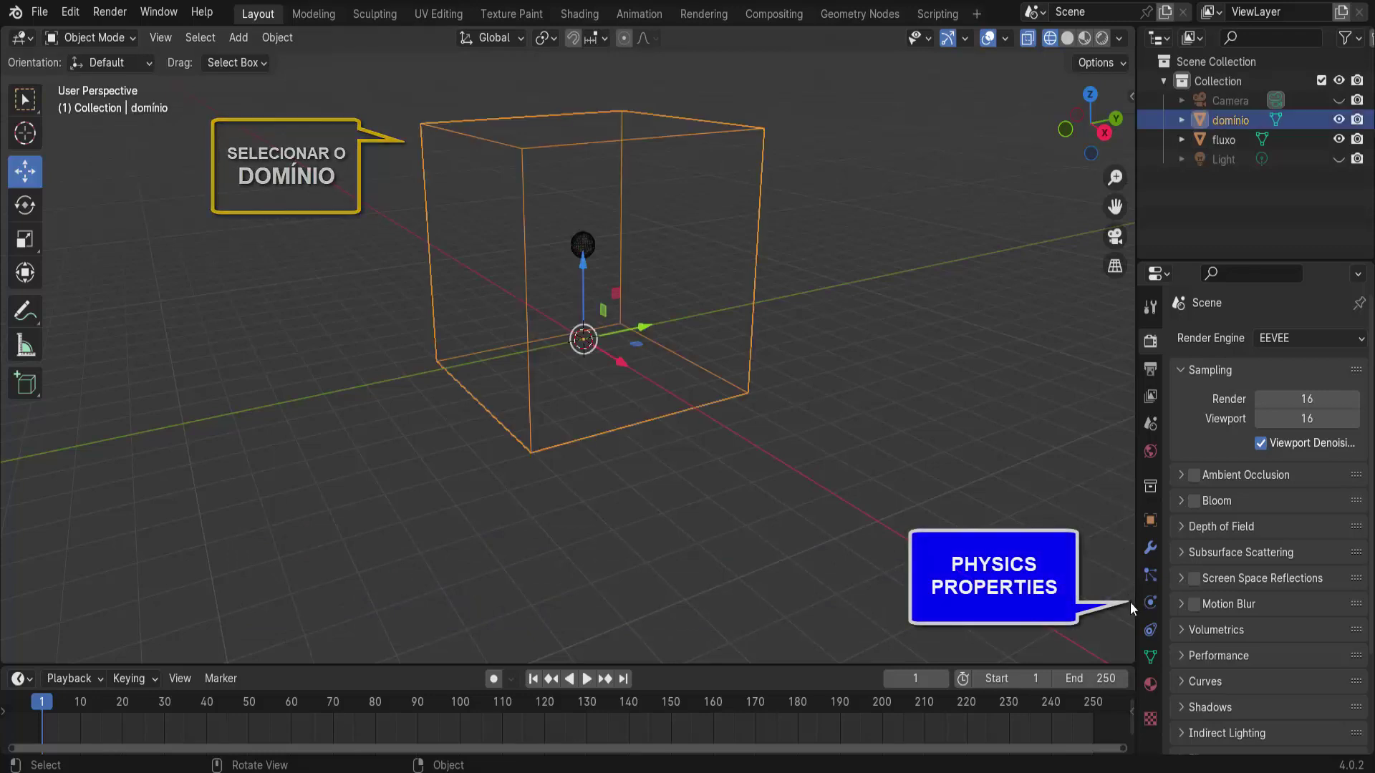
left_click(1150, 602)
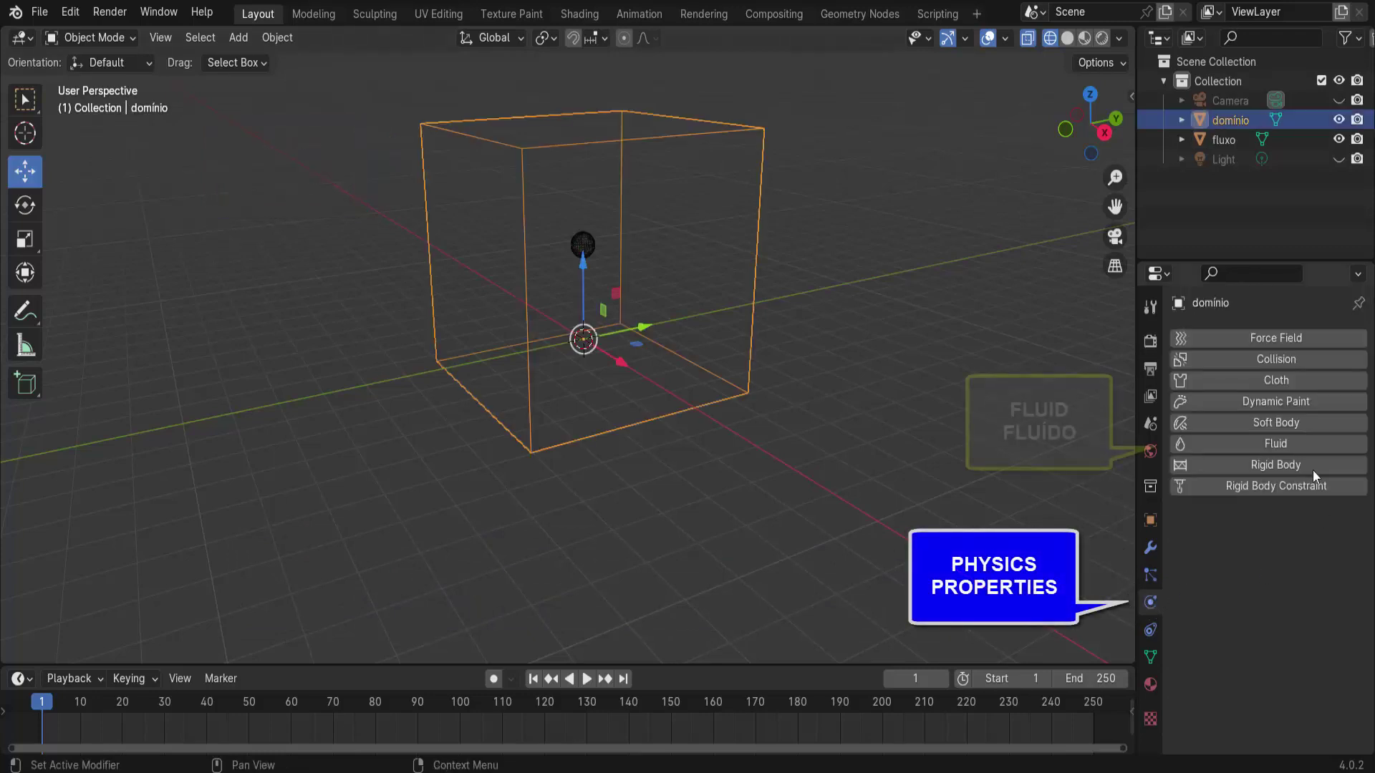
left_click(1292, 443)
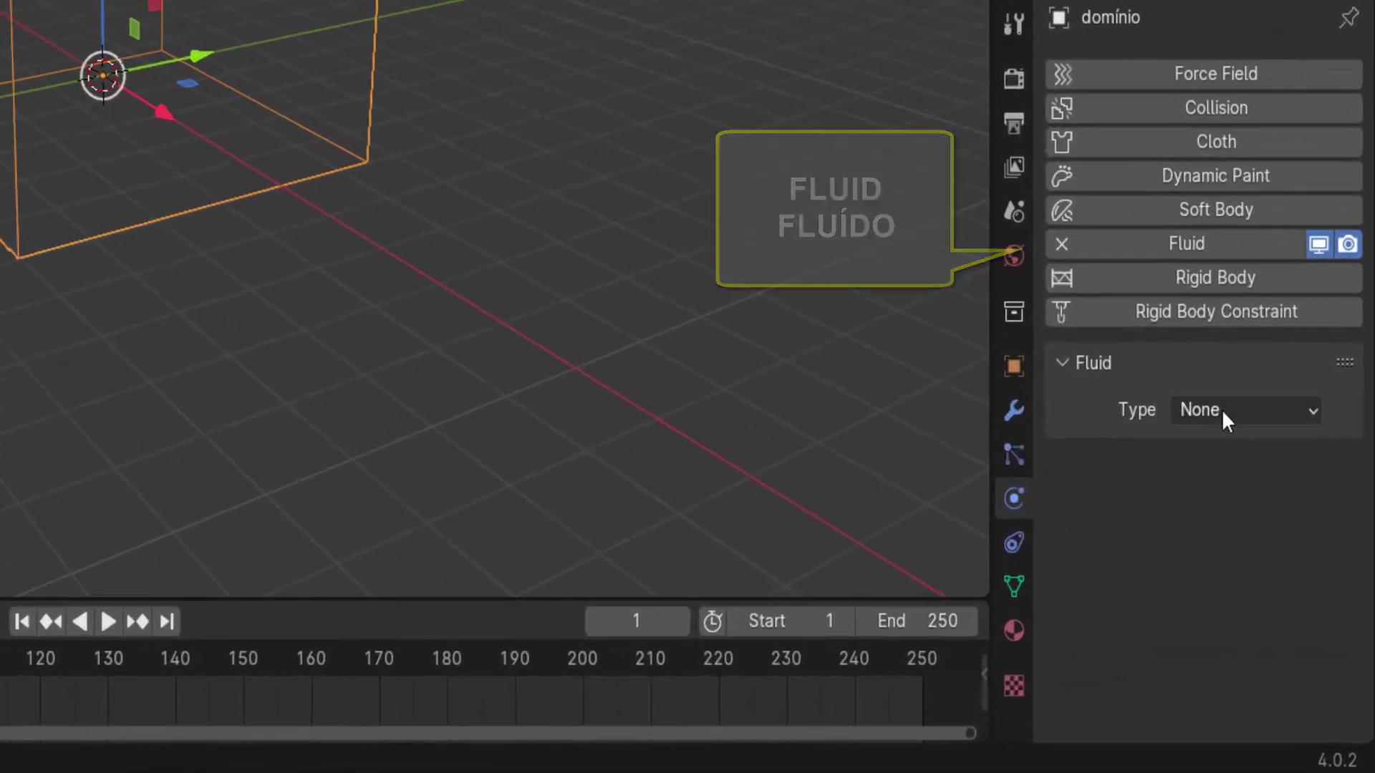
left_click(1222, 410)
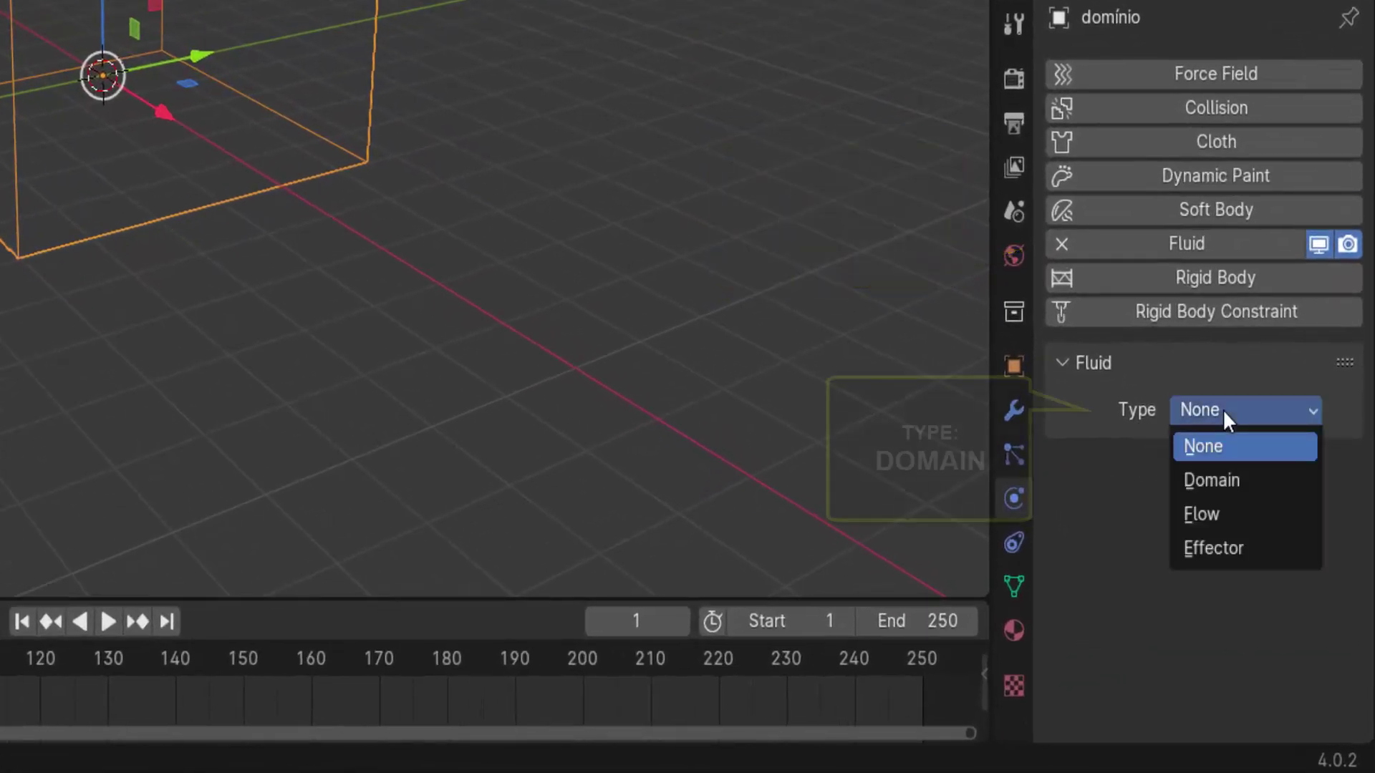
left_click(1213, 480)
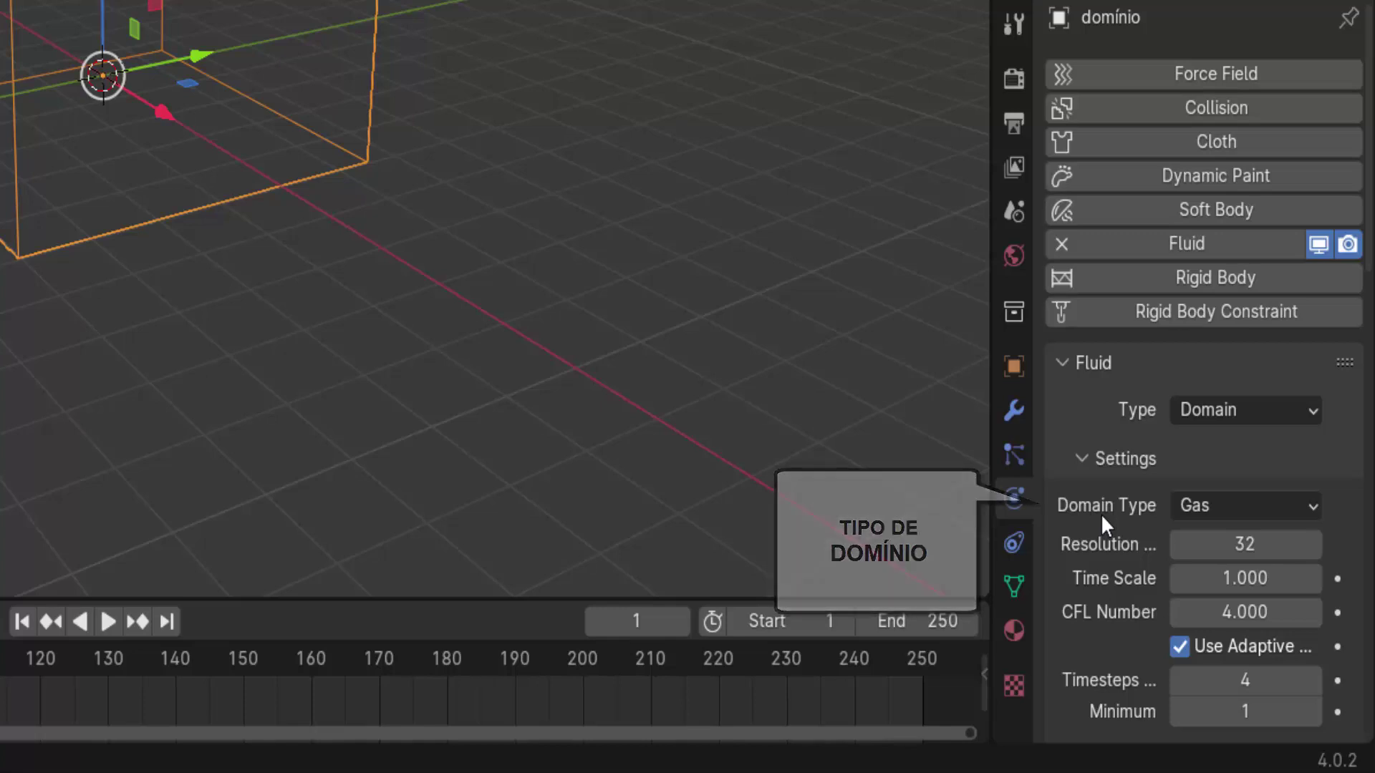
left_click(1217, 501)
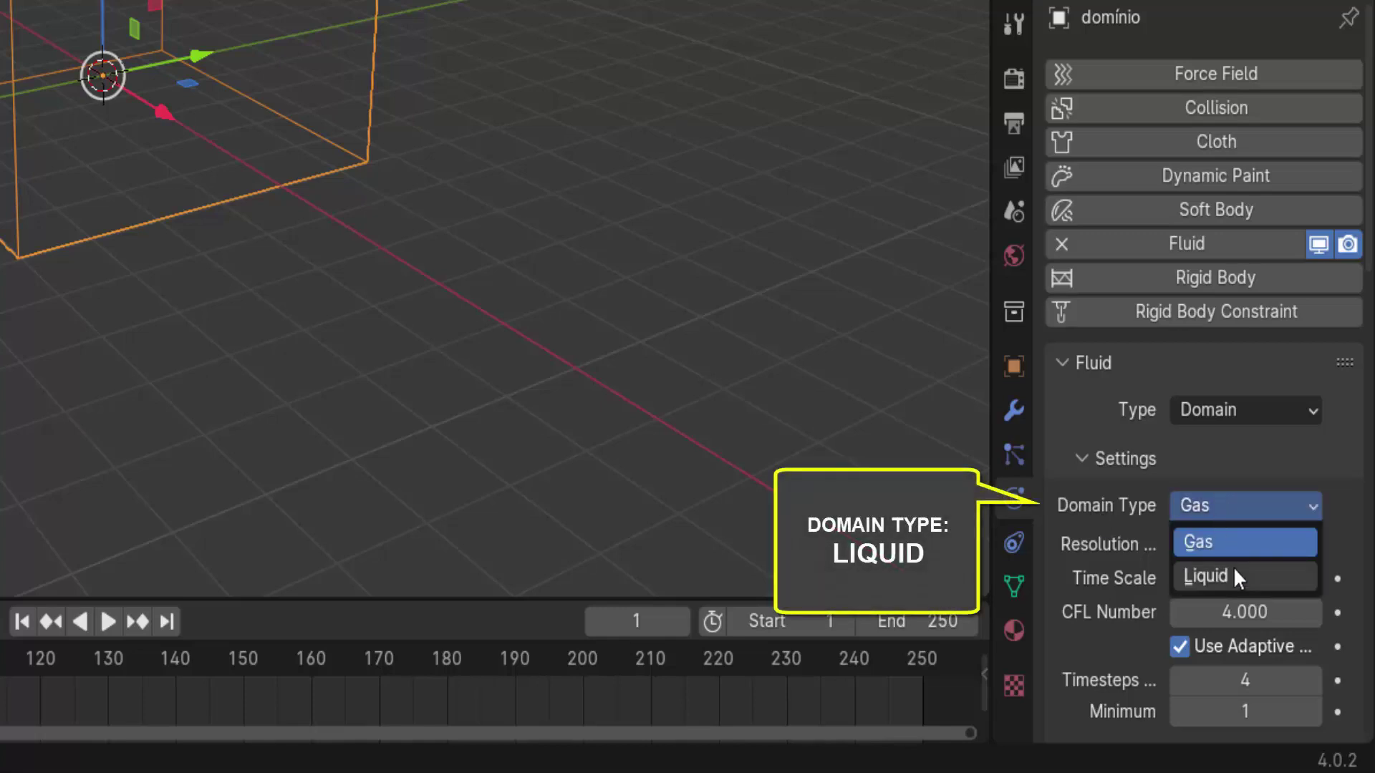
left_click(1217, 577)
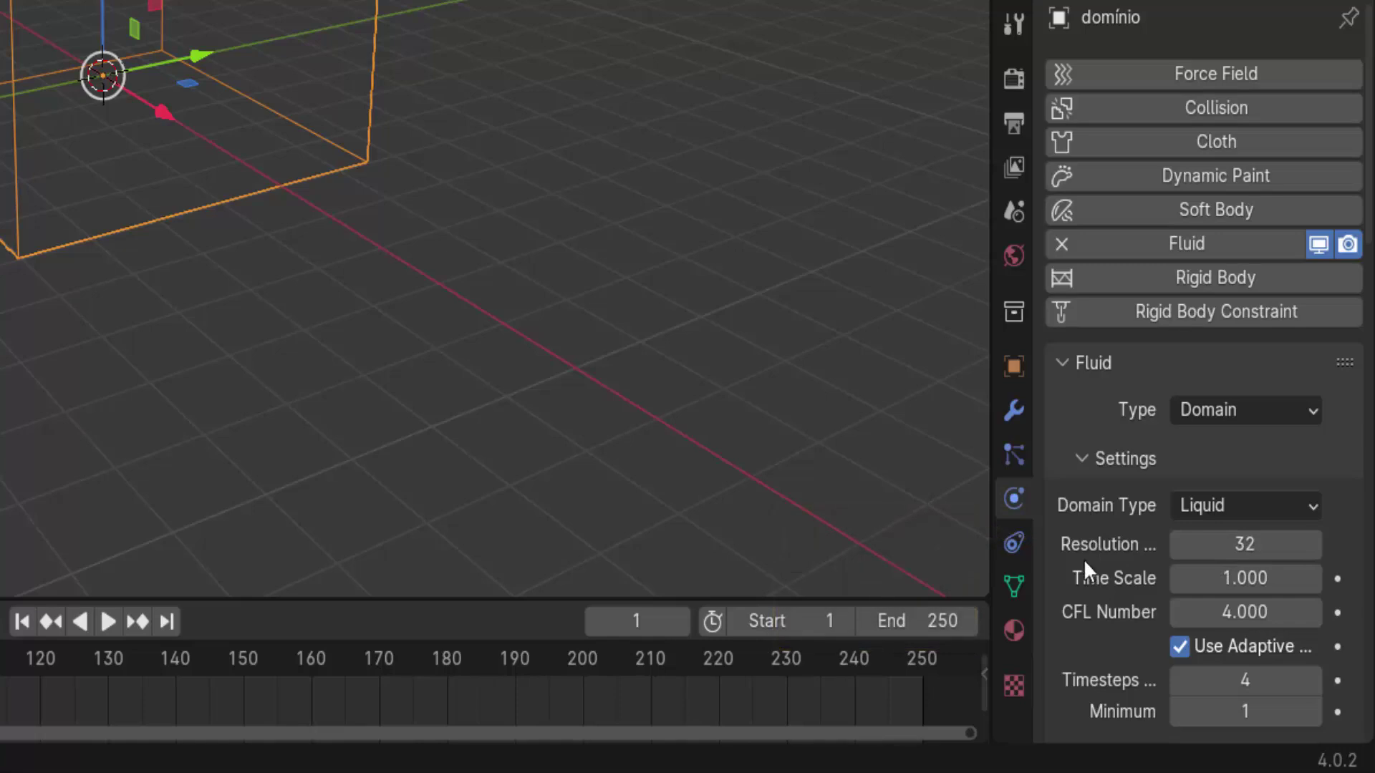
- Enable the Mesh option in the domínio liquid domain settings
scroll(1081, 563, "down", 4)
scroll(1078, 567, "down", 4)
scroll(1079, 567, "down", 4)
scroll(1078, 567, "down", 4)
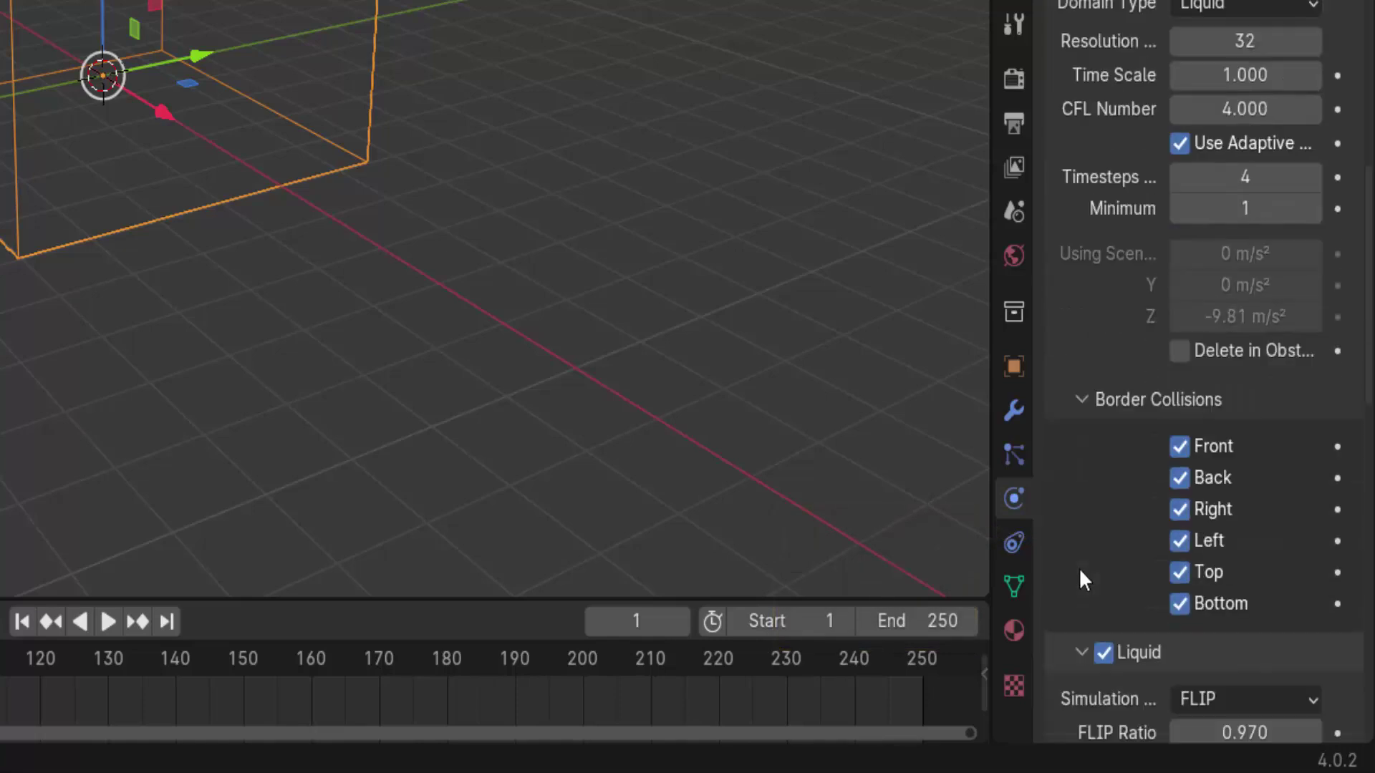
scroll(1079, 567, "down", 5)
scroll(1078, 567, "down", 7)
scroll(1079, 567, "down", 5)
scroll(1079, 567, "down", 9)
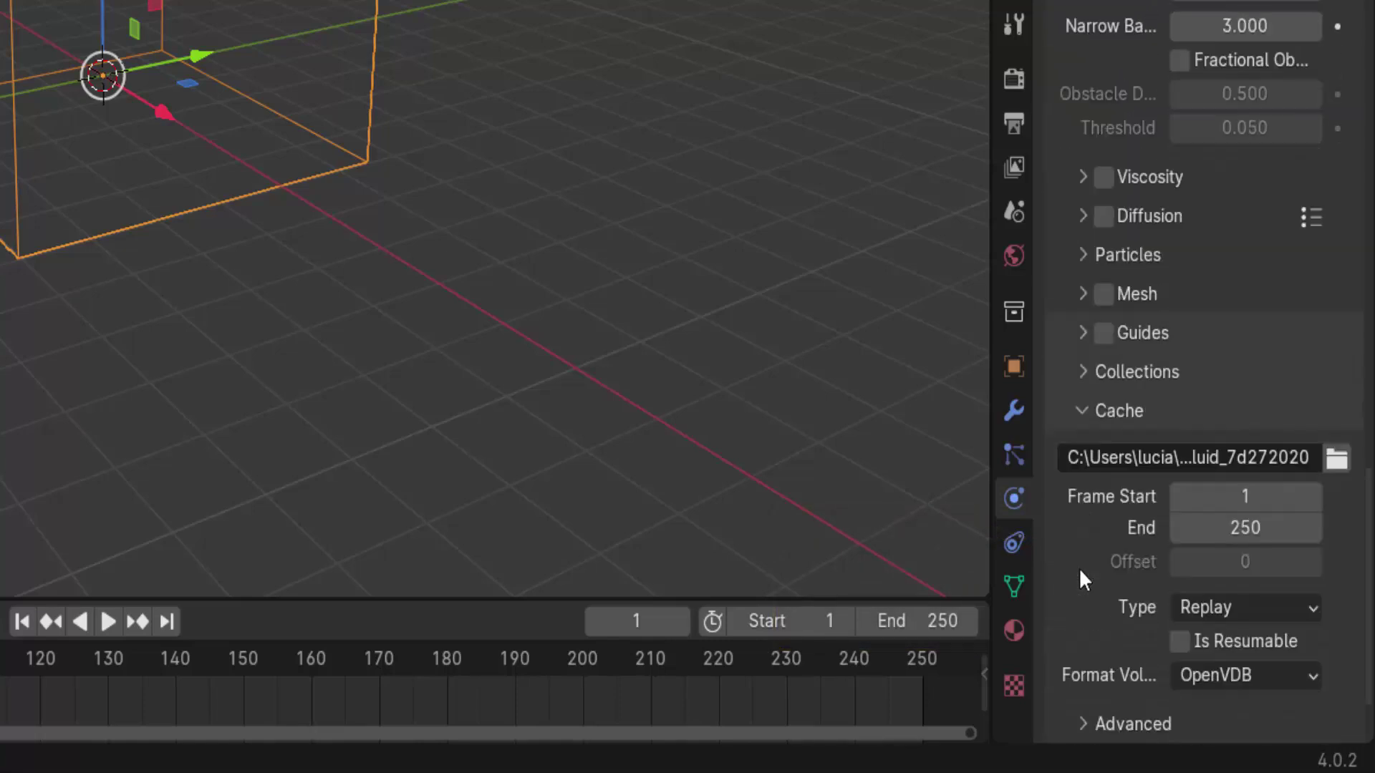
scroll(1079, 567, "down", 2)
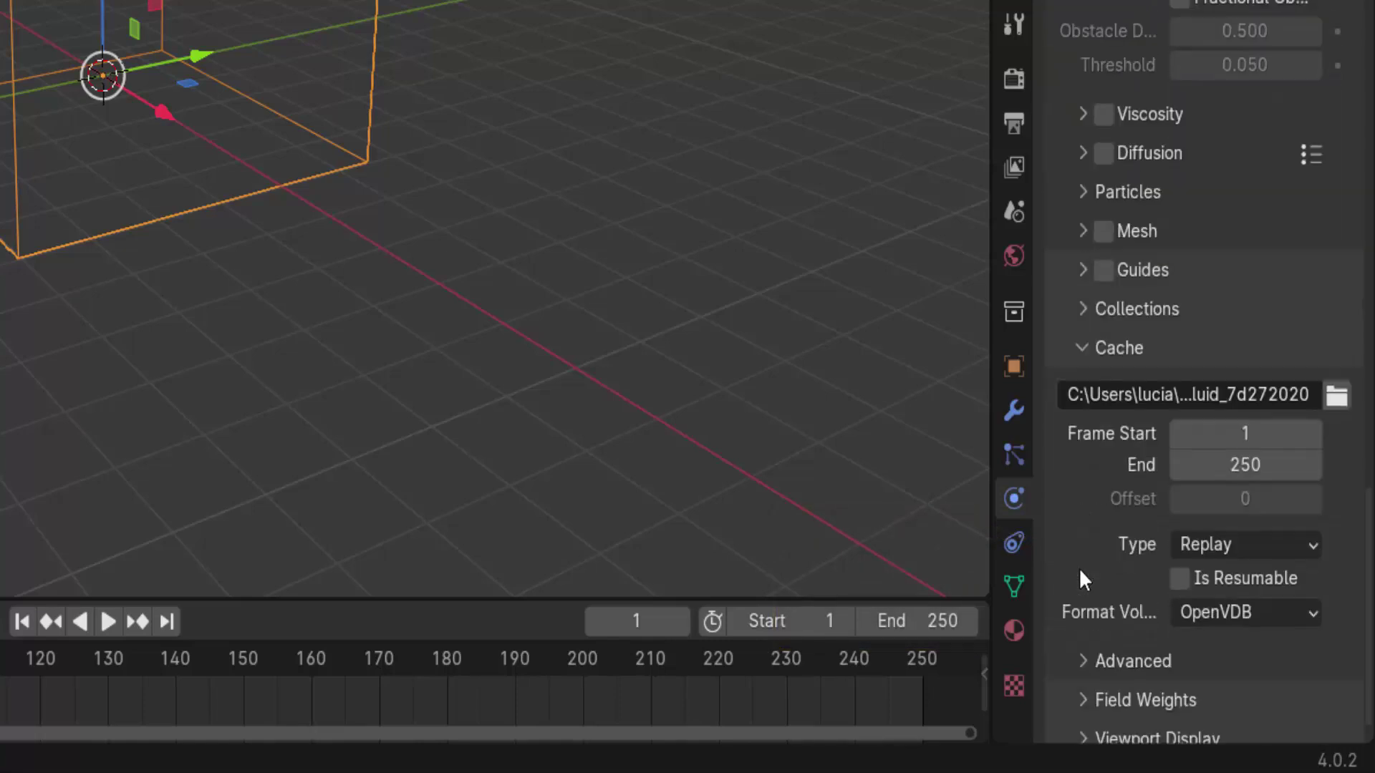
left_click(1105, 235)
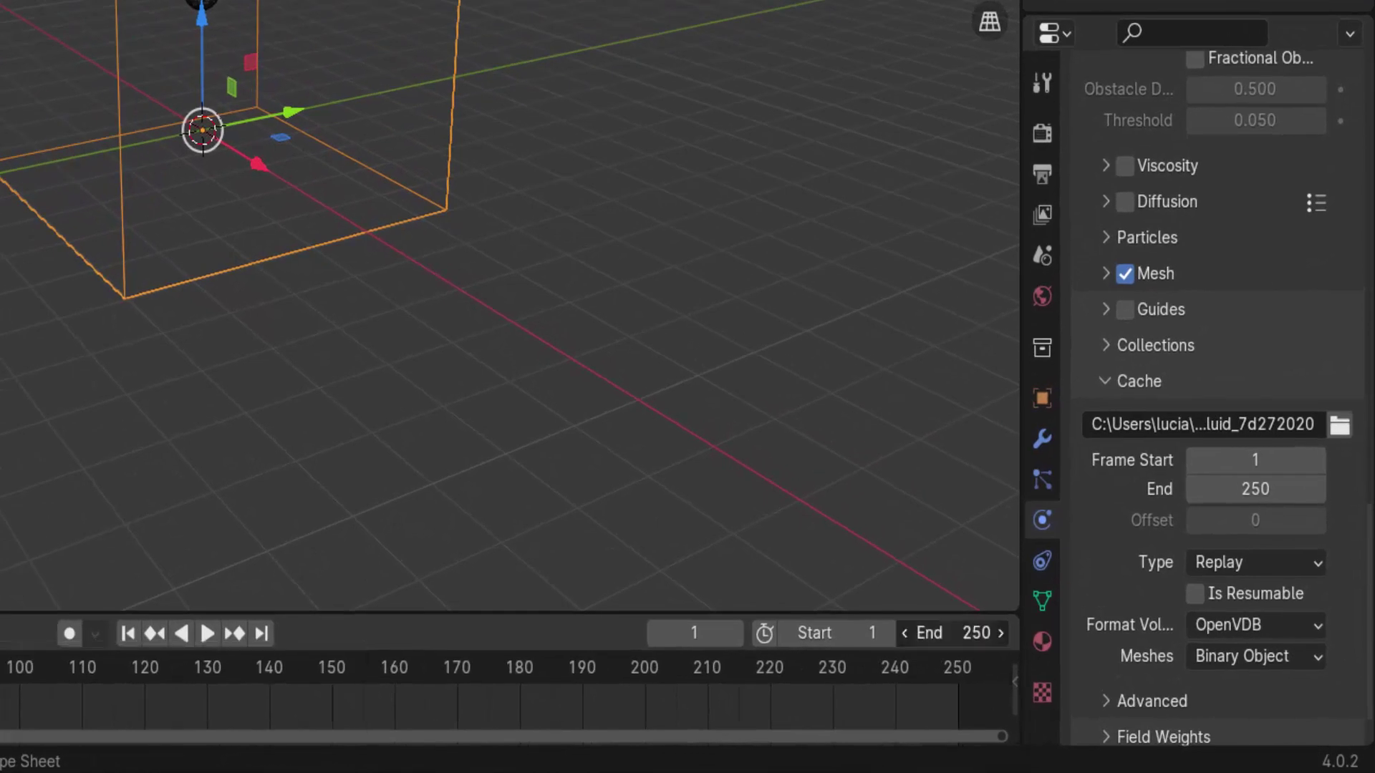
- Set both the scene End frame and the fluid Cache End to 150
left_click(952, 633)
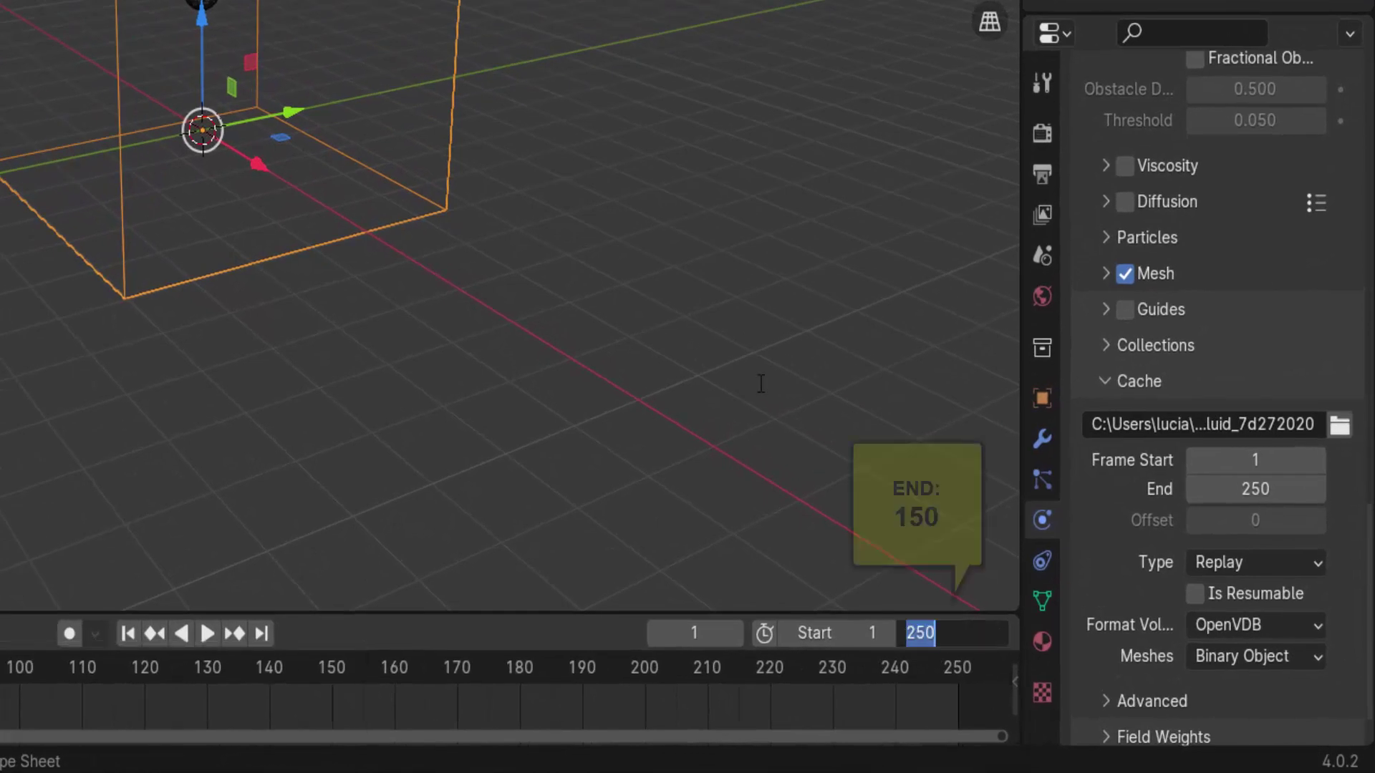
type("1")
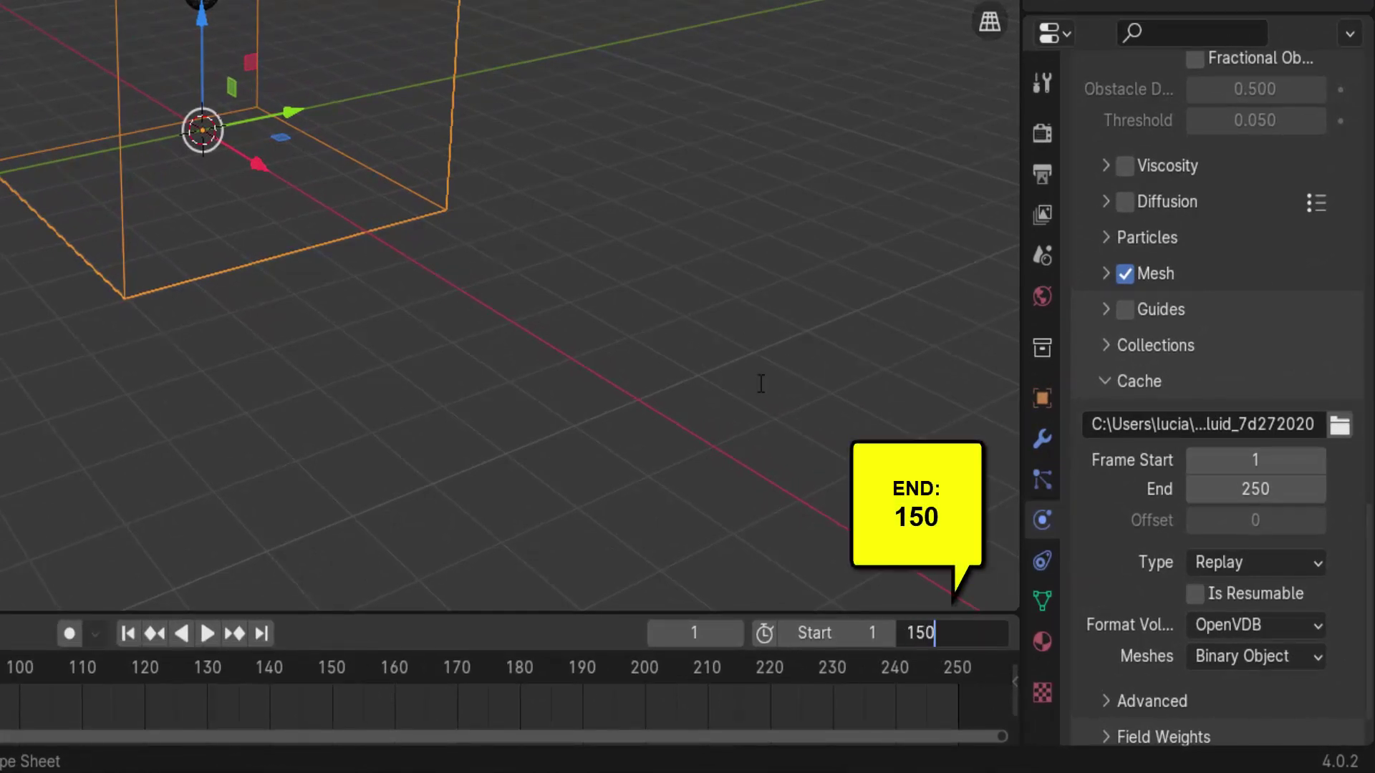
key("Return")
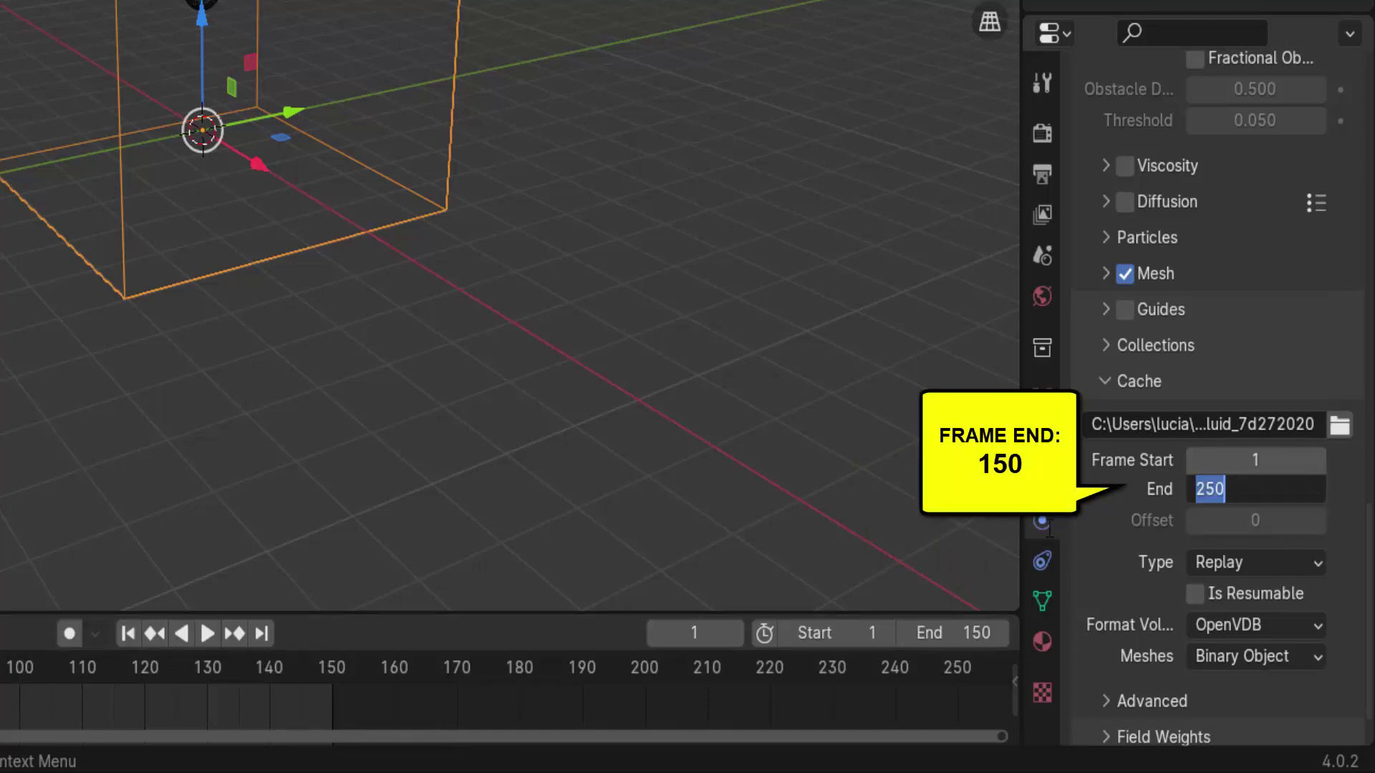
type("50")
key("Return")
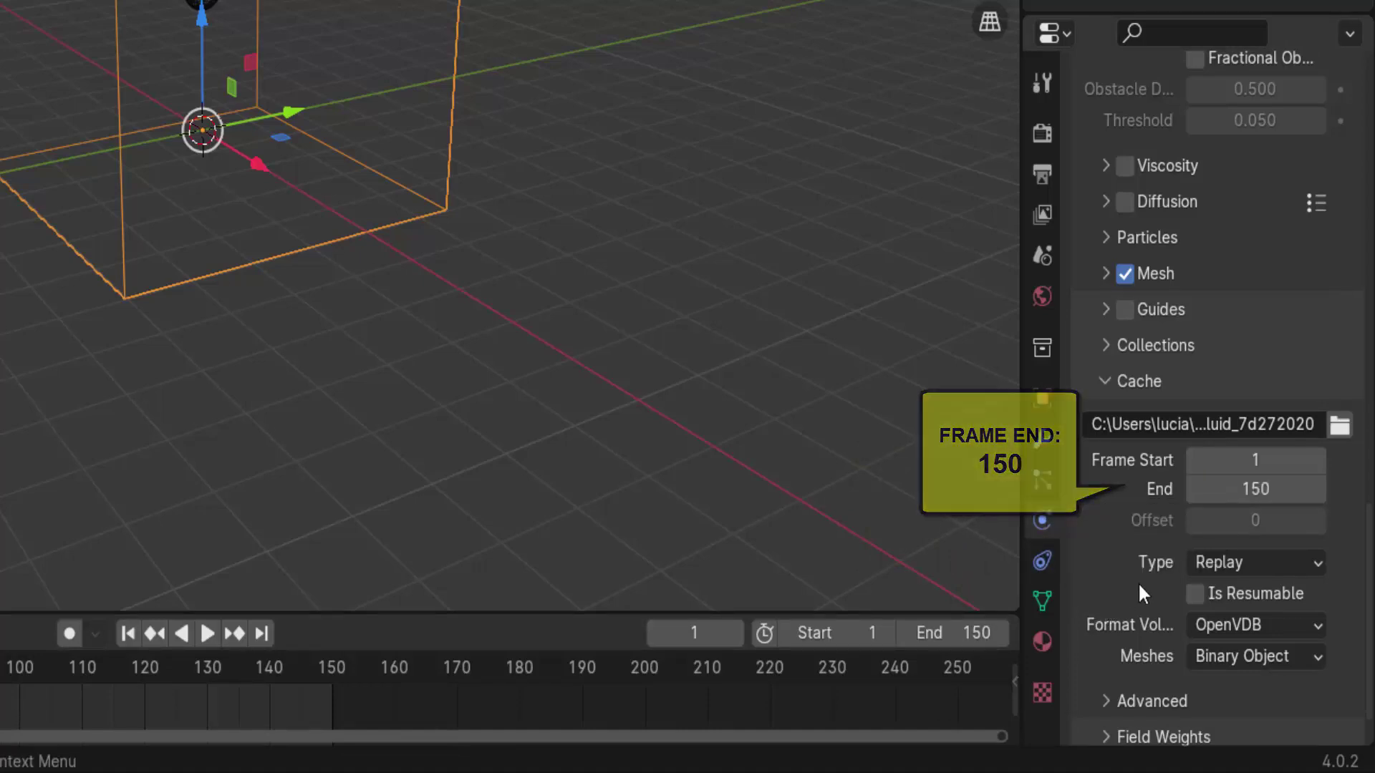
- Change the fluid cache Type from Replay to All and enable Is Resumable
left_click(1217, 562)
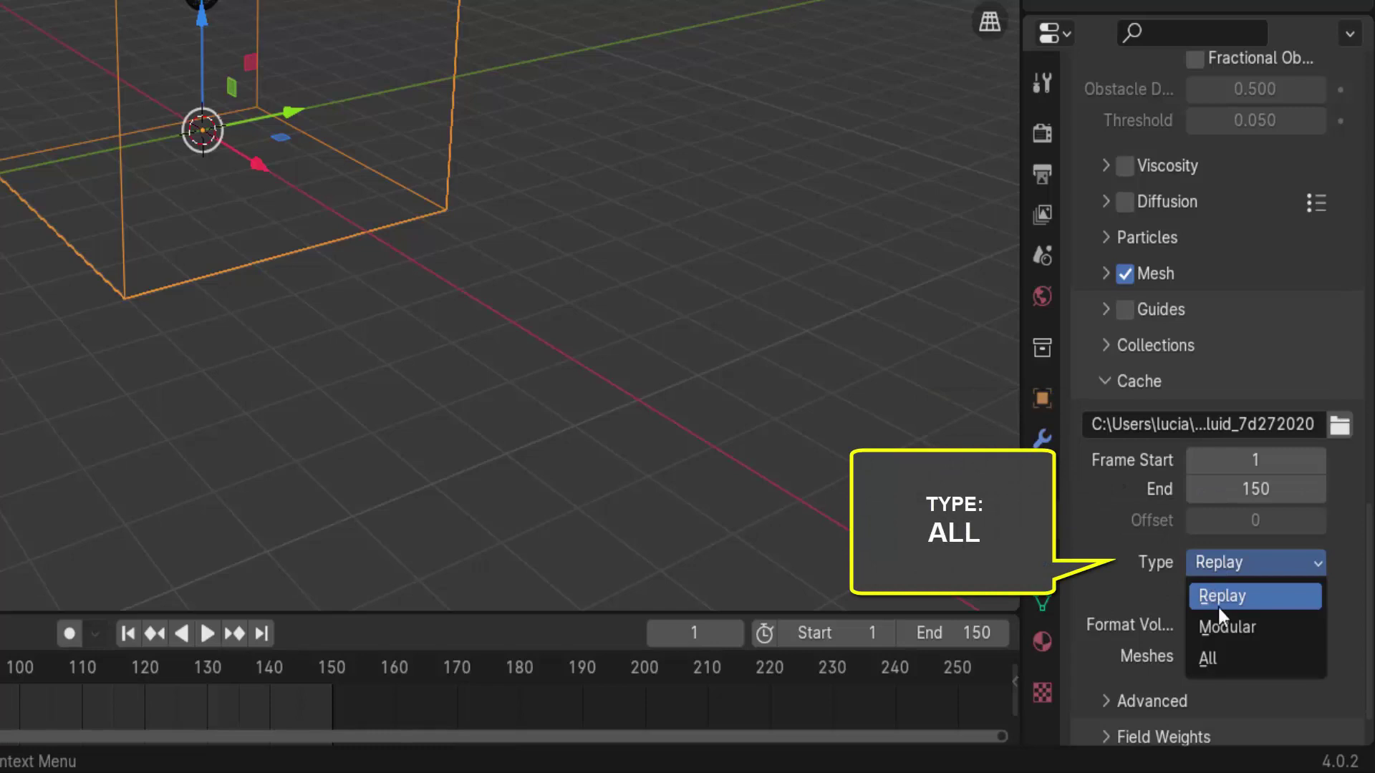
left_click(1218, 658)
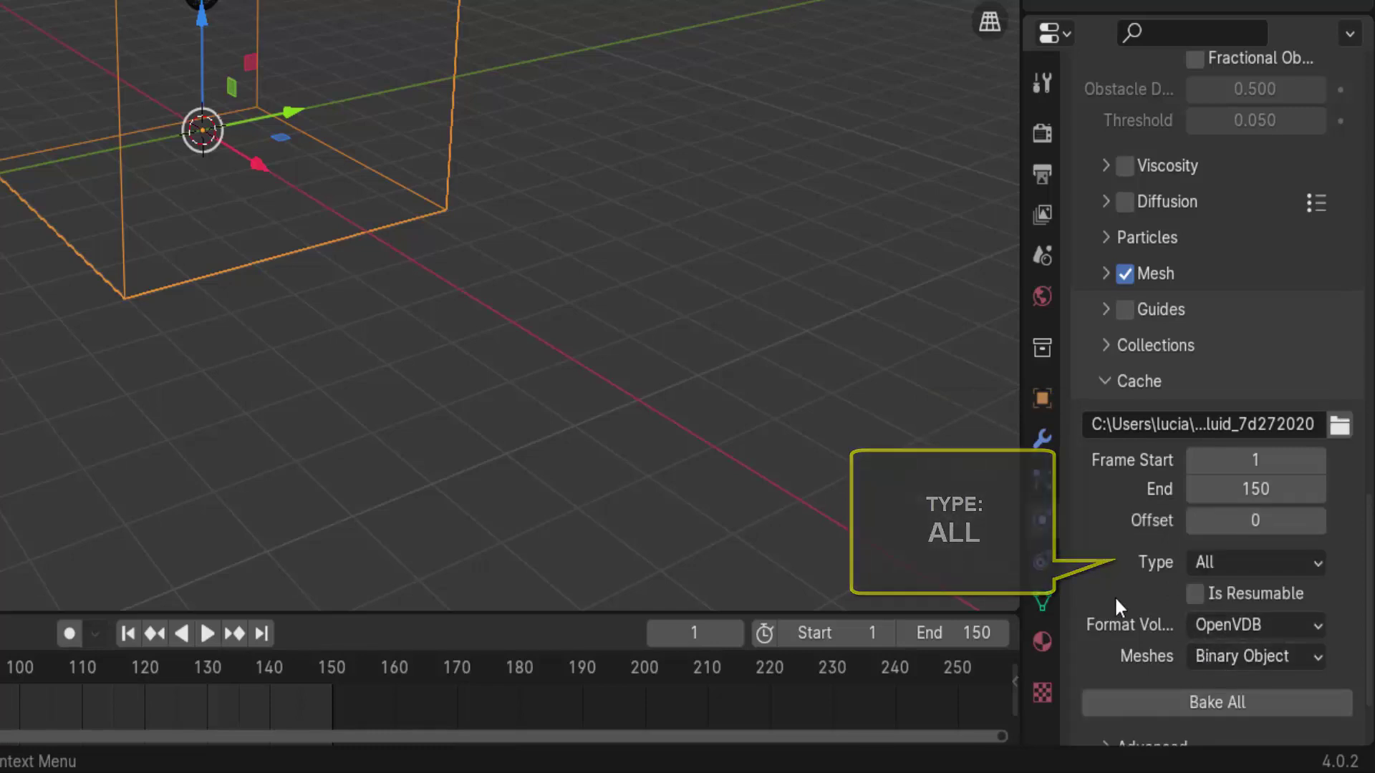
left_click(1195, 594)
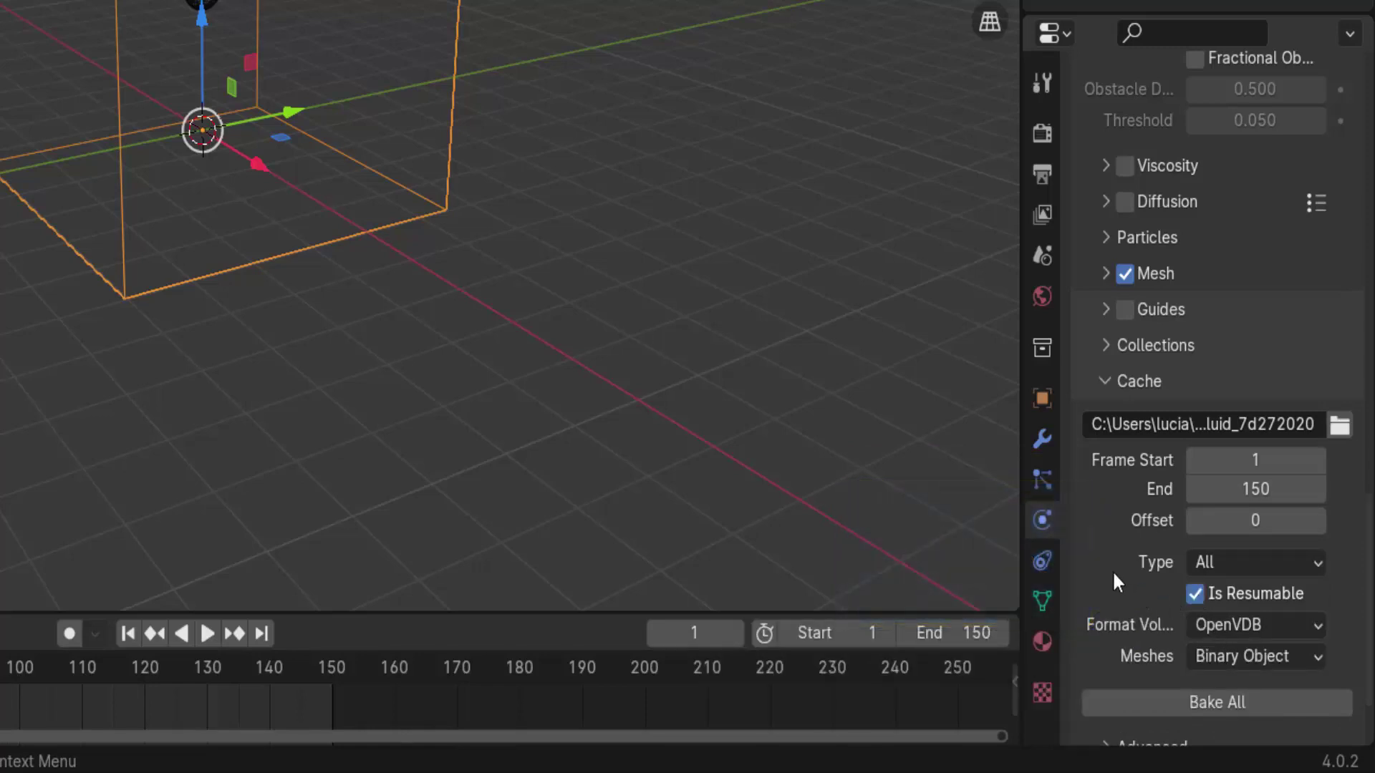
scroll(1106, 573, "down", 2)
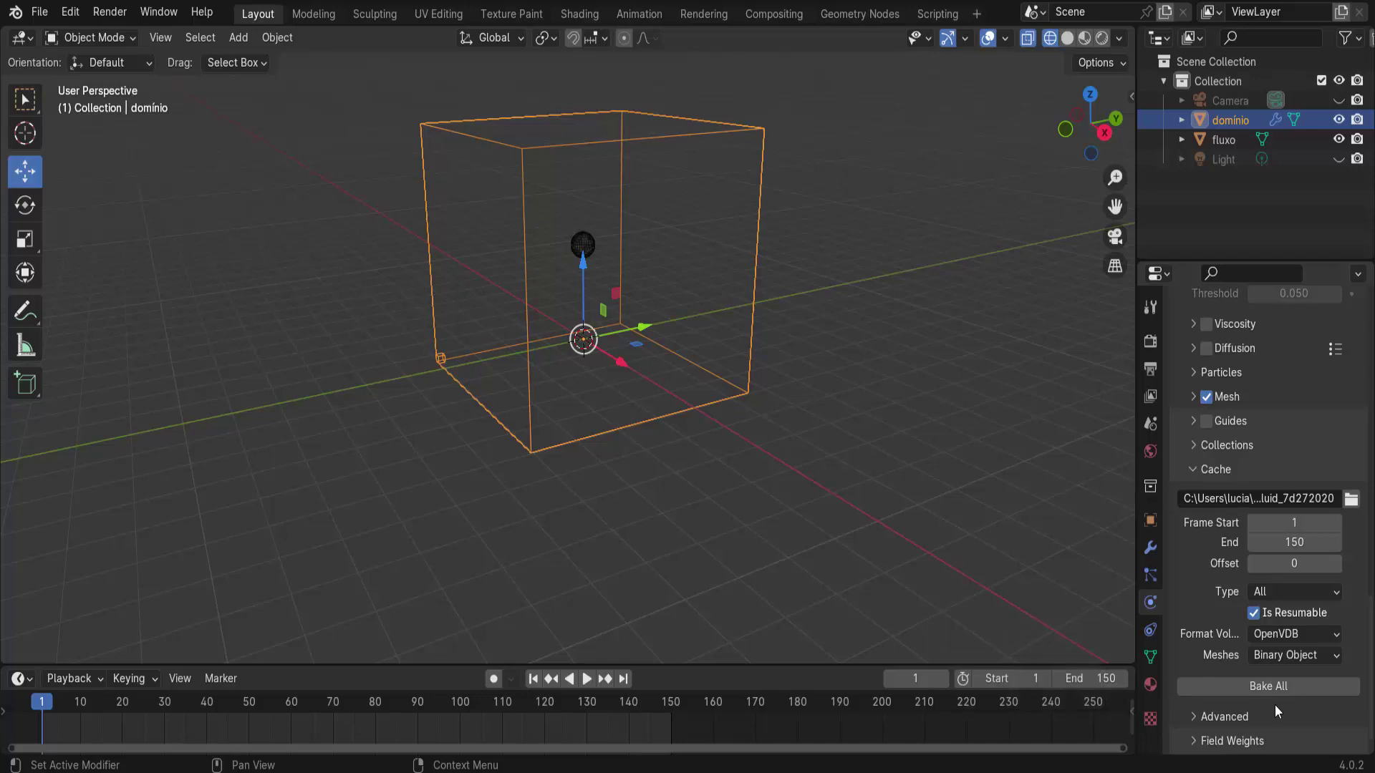
- Make the fluxo sphere a Fluid Flow of type Liquid with Initial Velocity enabled
left_click(583, 245)
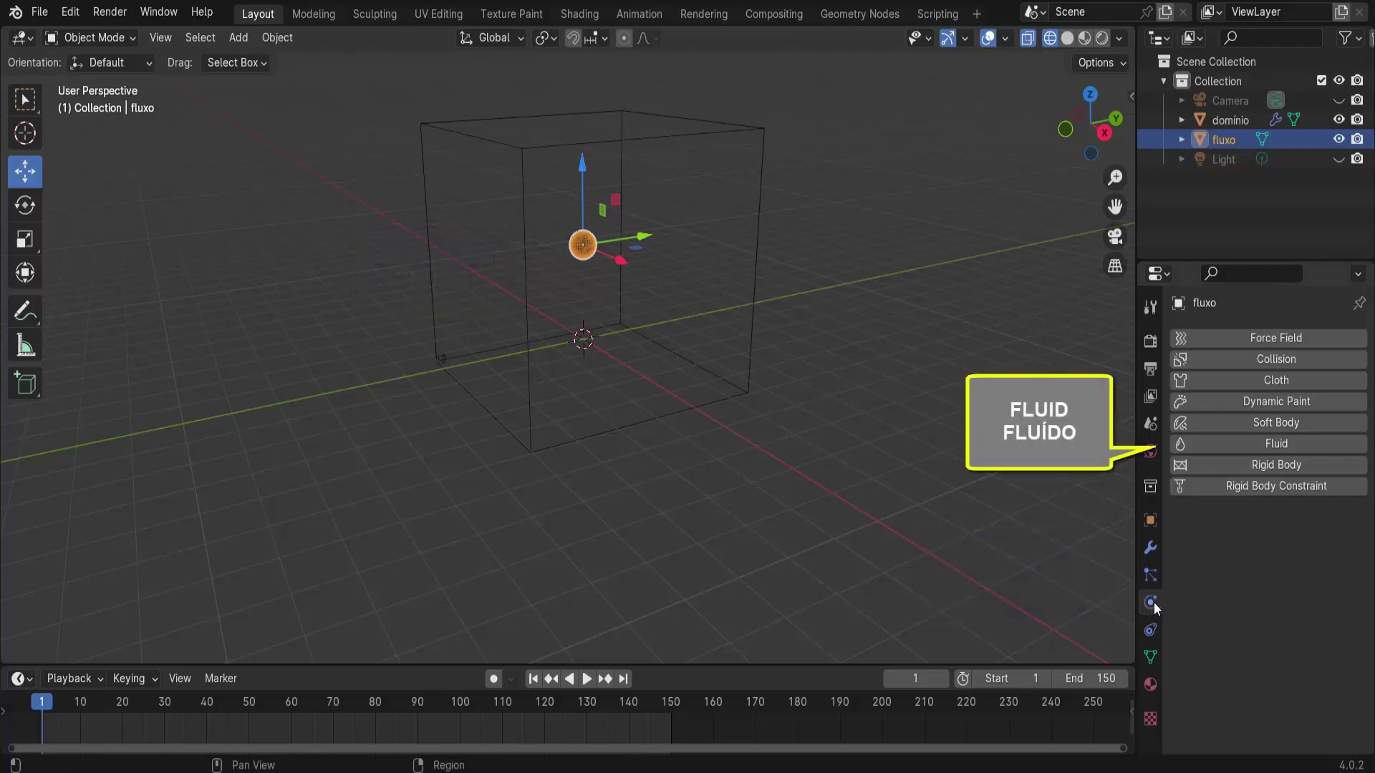
left_click(1277, 443)
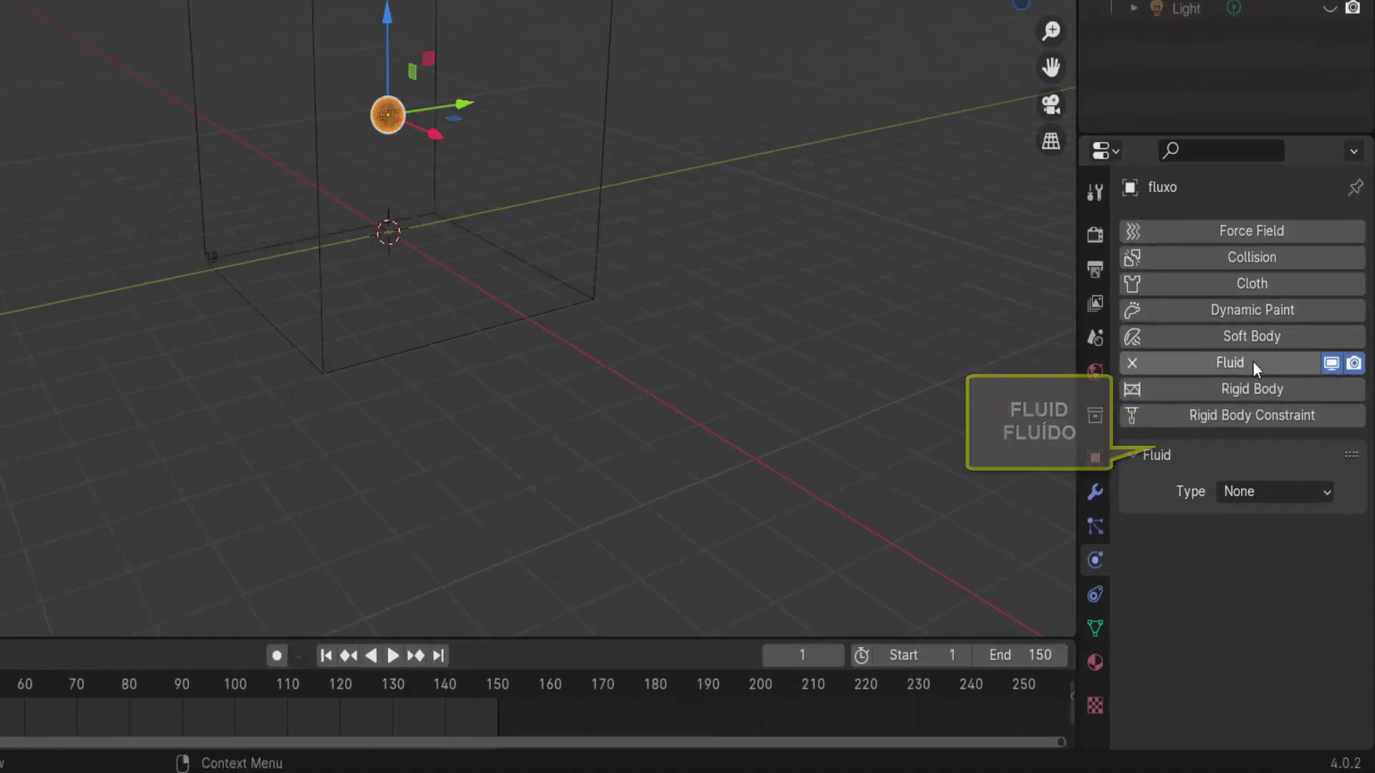
left_click(1201, 336)
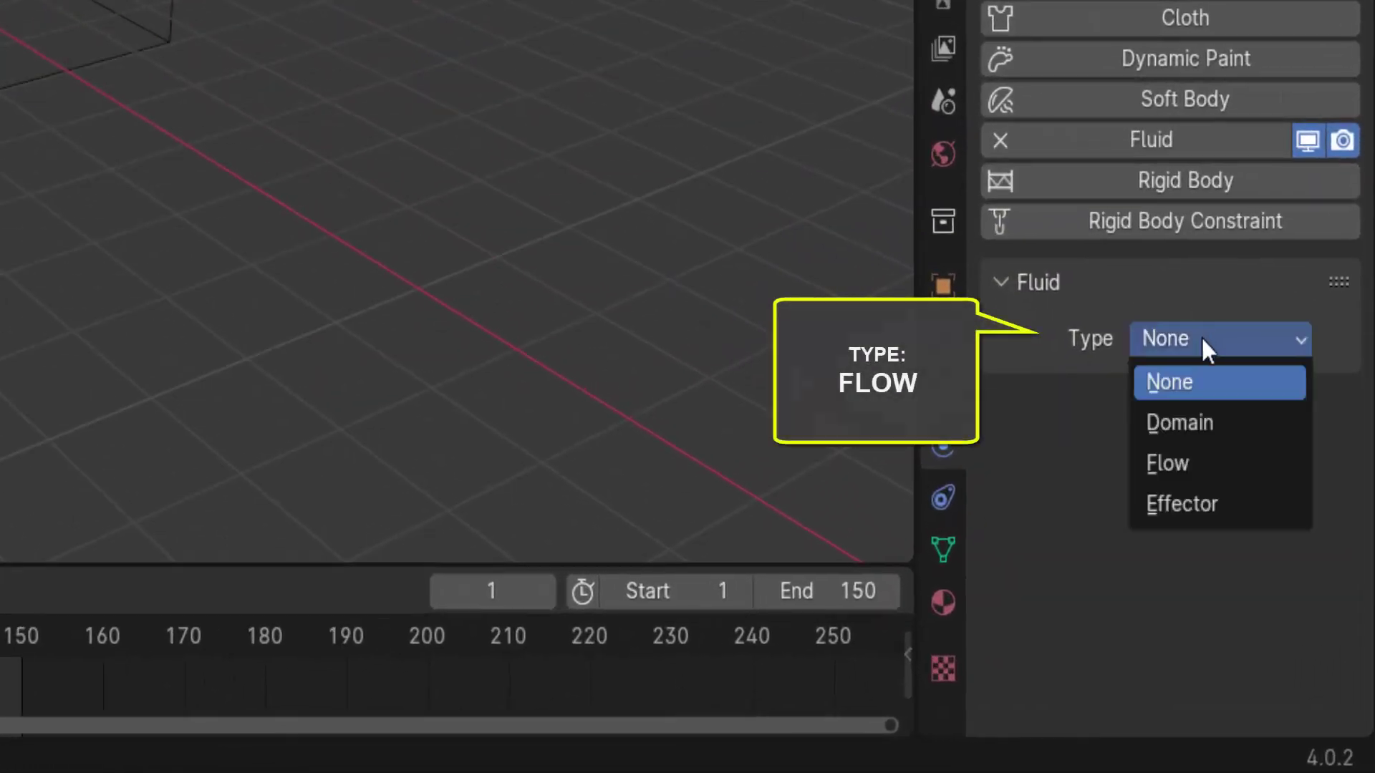
left_click(1177, 462)
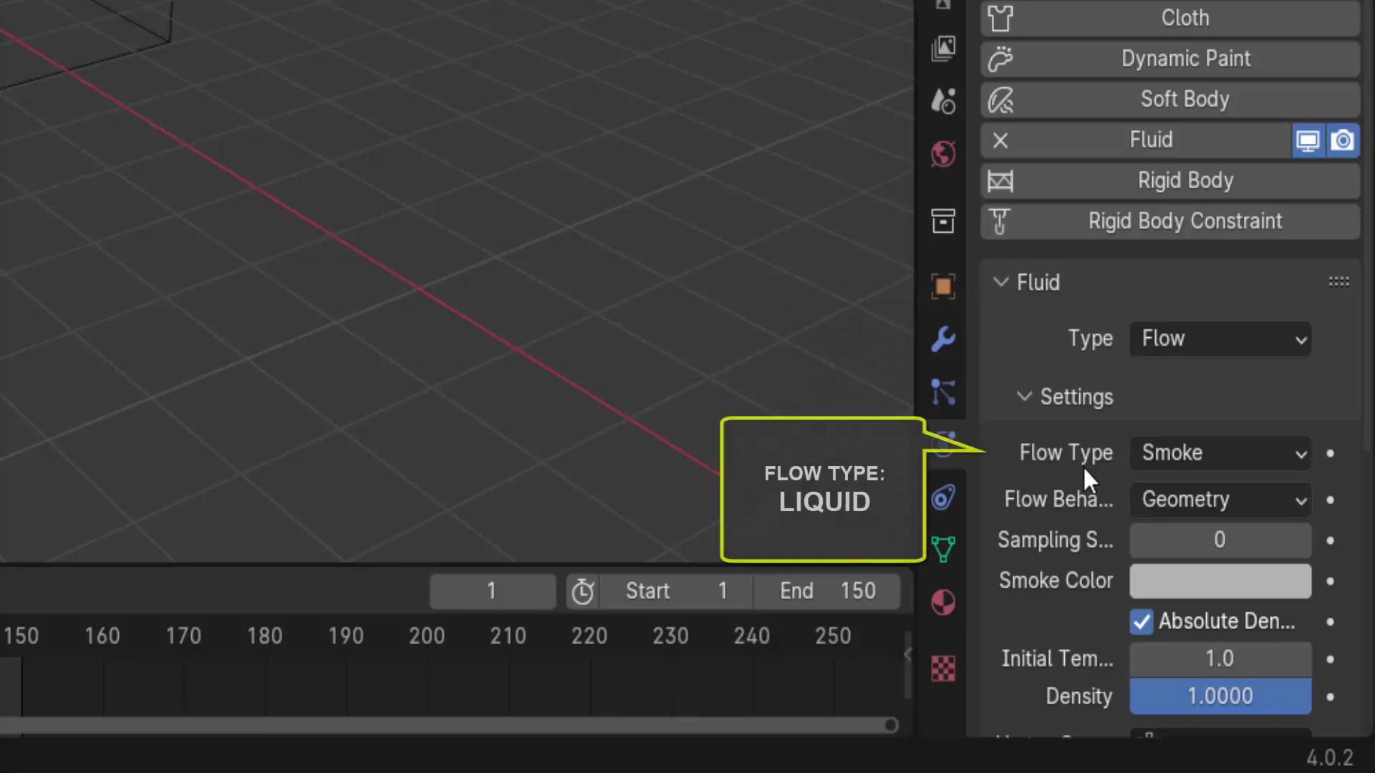
left_click(1163, 447)
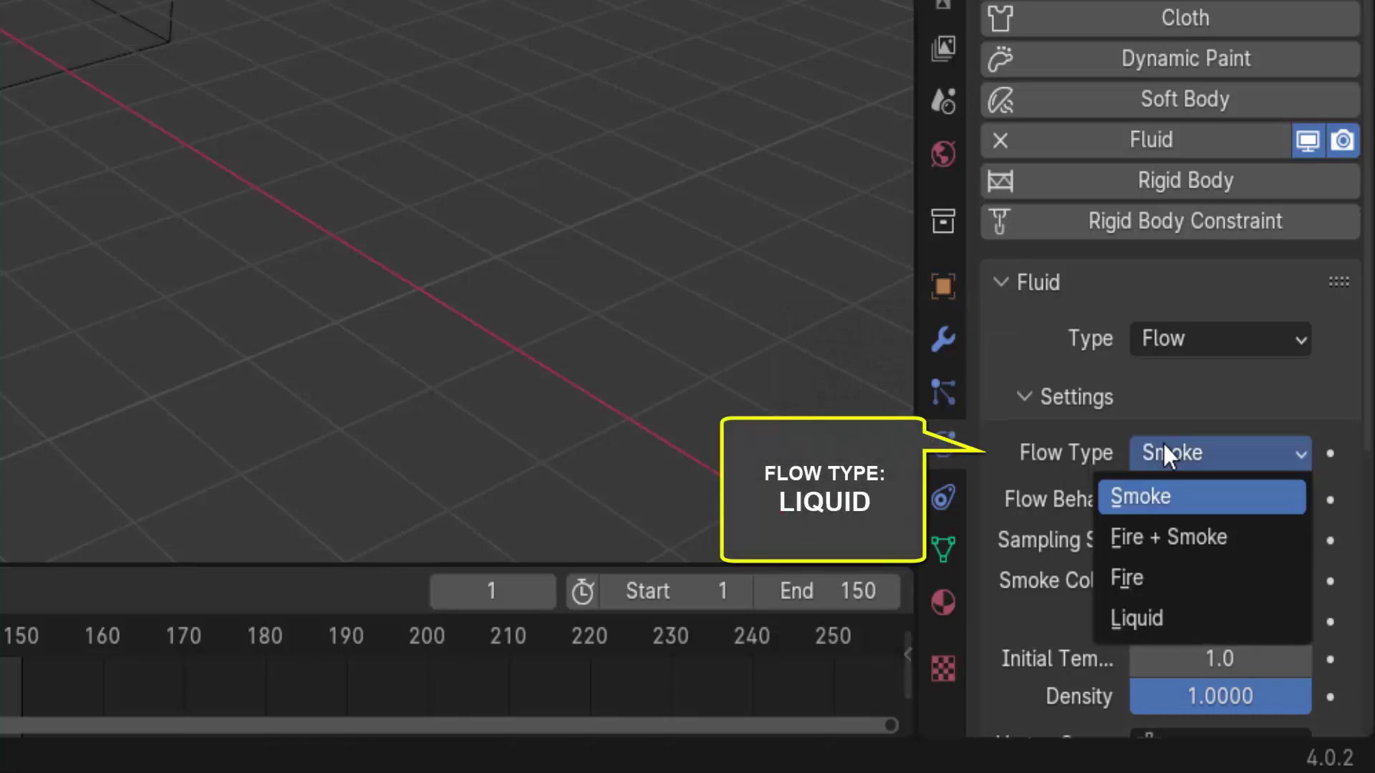
left_click(1147, 619)
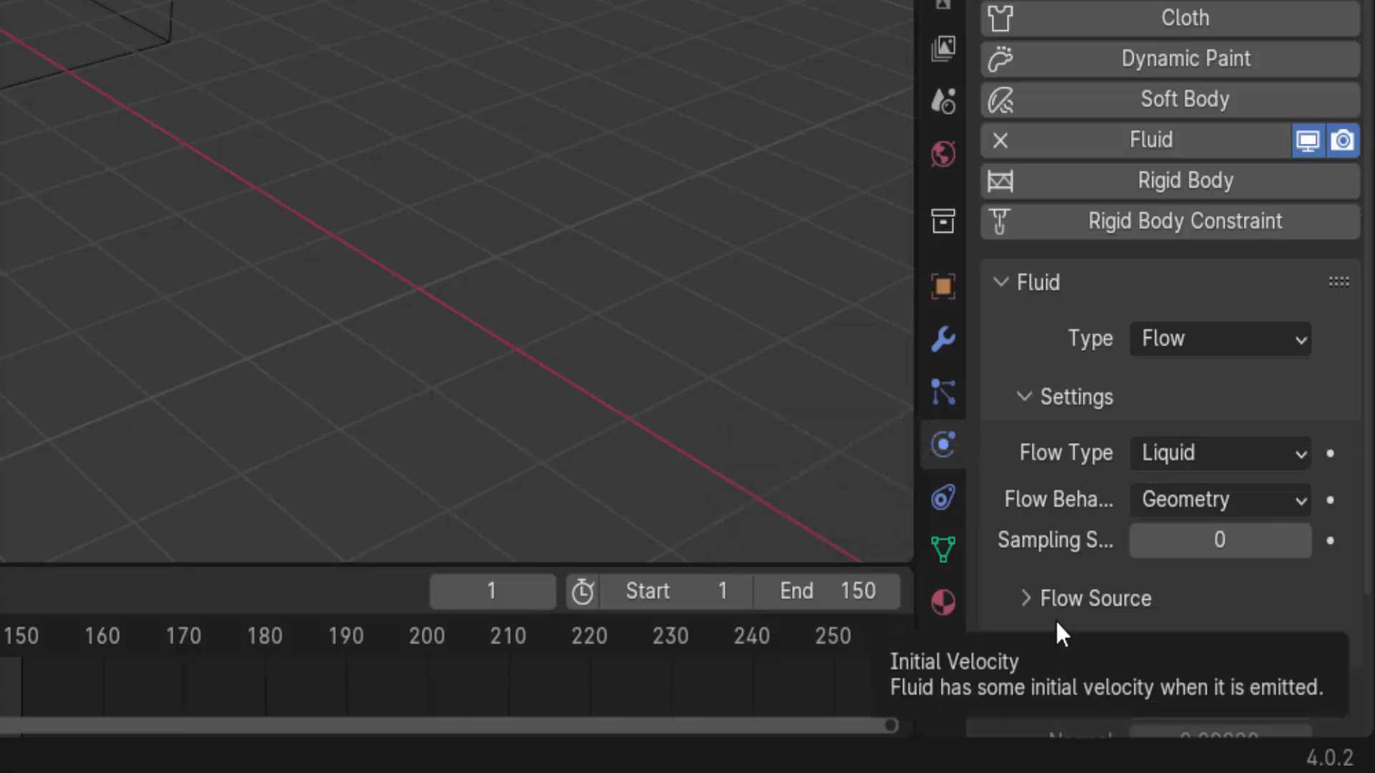
scroll(1052, 612, "down", 3)
scroll(1045, 578, "down", 3)
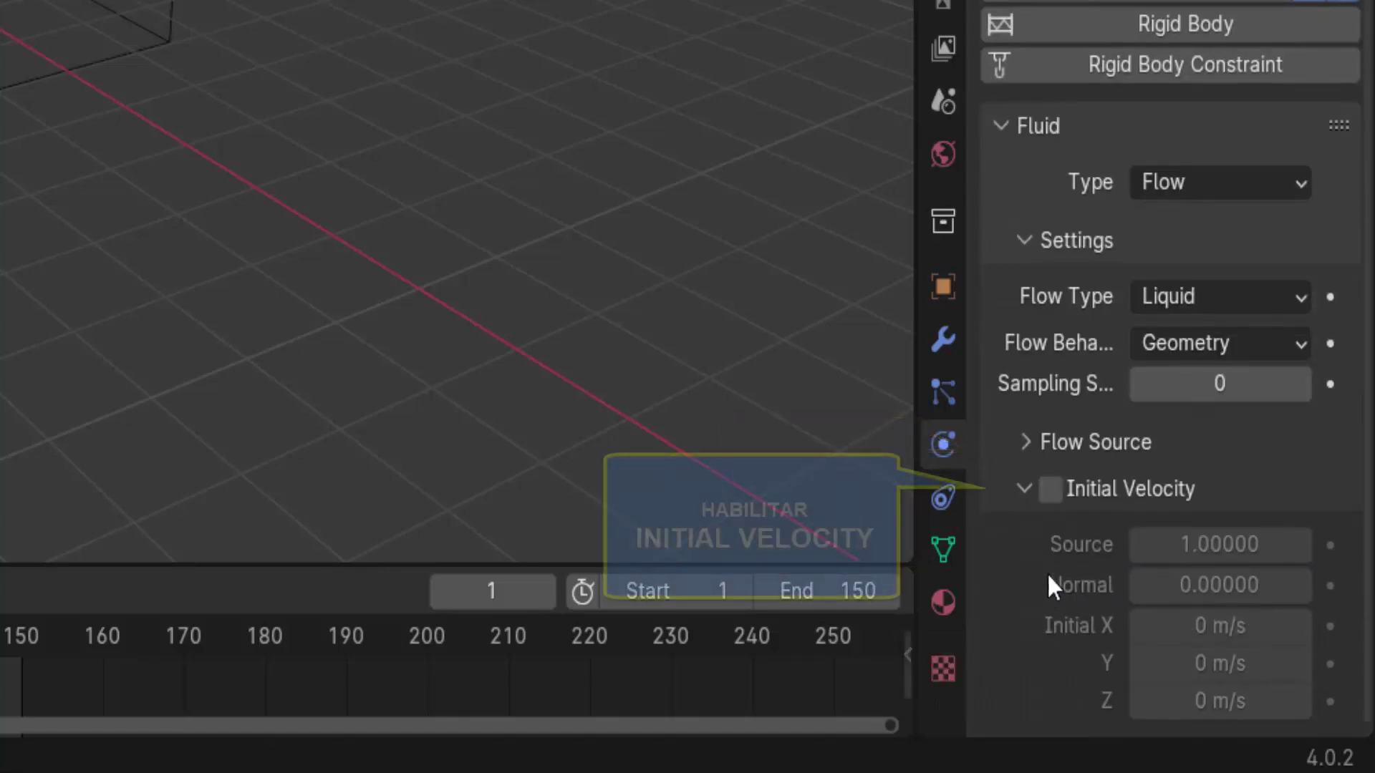
left_click(1049, 489)
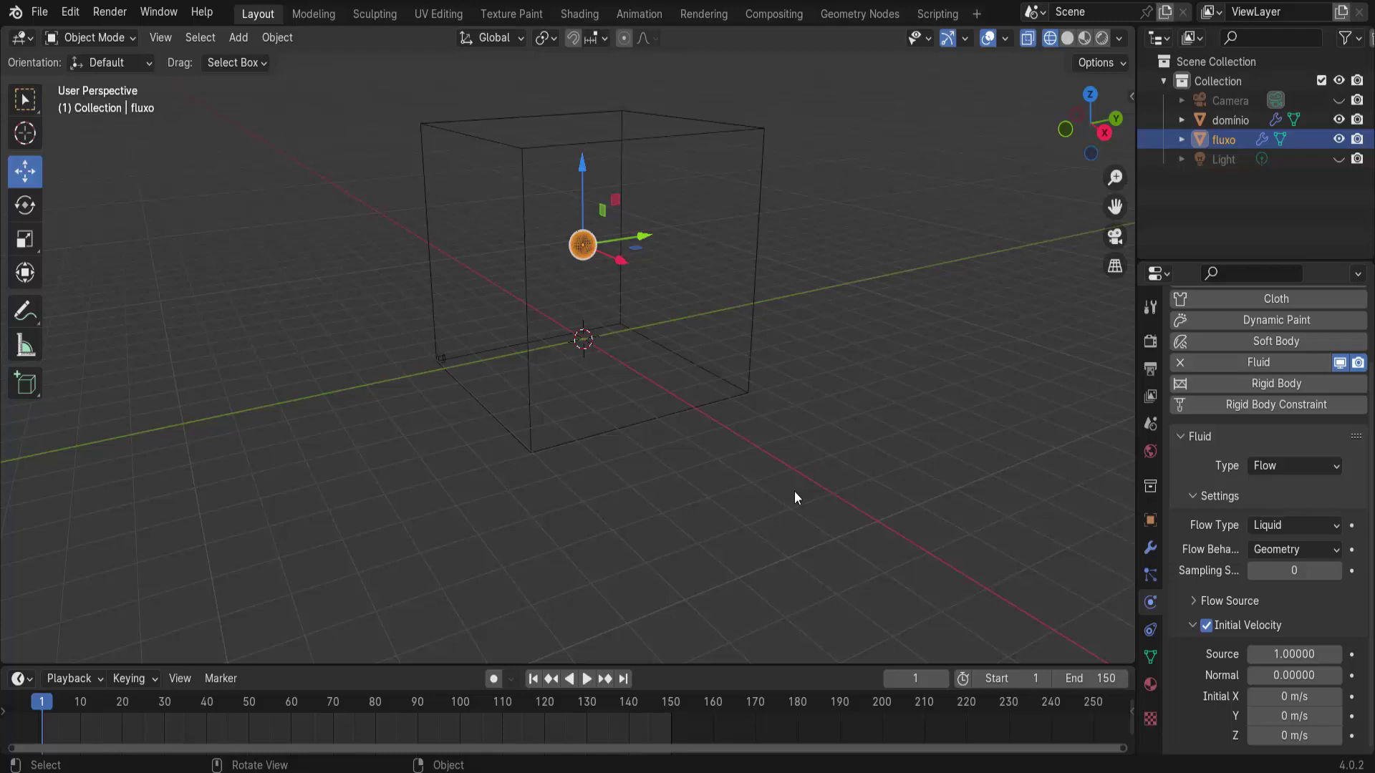
- Select the domínio cube and run Bake All in its Cache section
left_click(759, 126)
scroll(1193, 595, "down", 4)
scroll(1193, 595, "down", 2)
scroll(1192, 595, "down", 5)
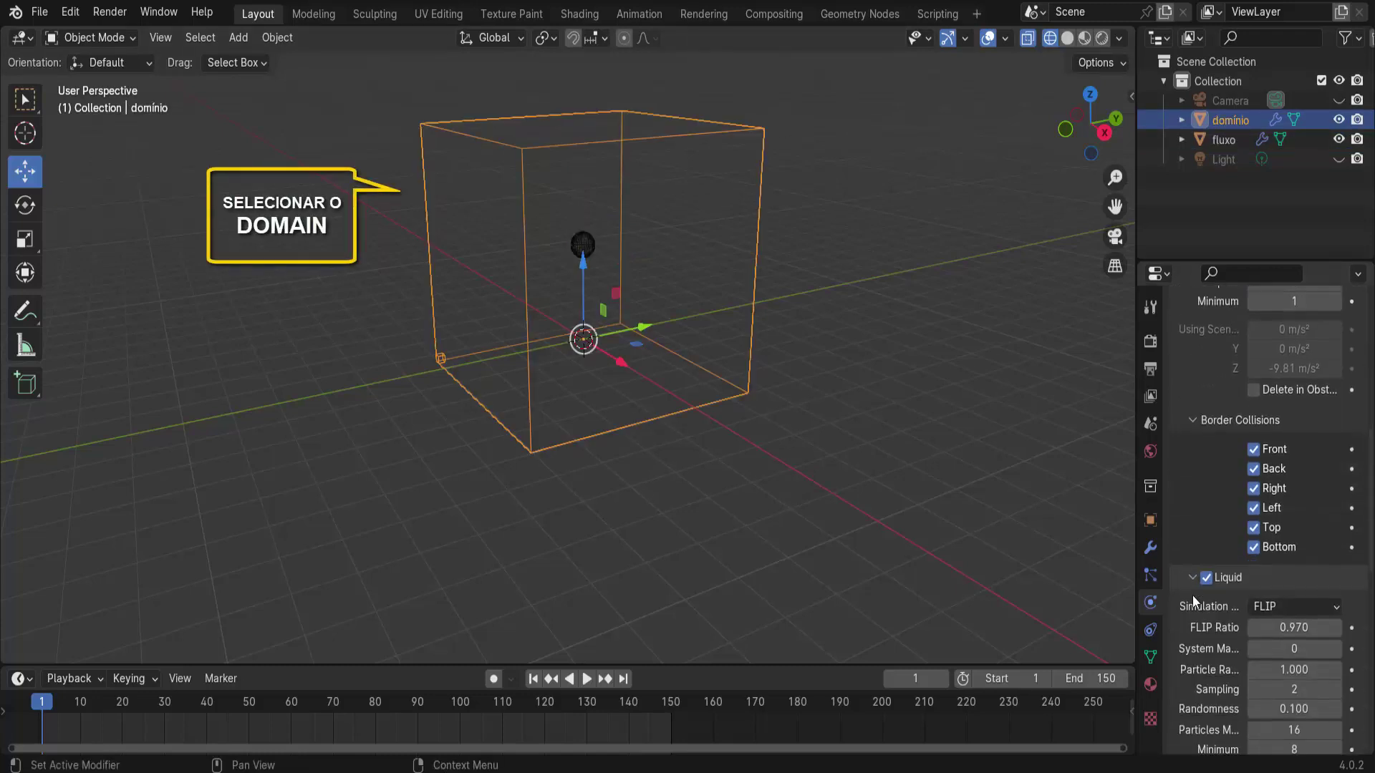
scroll(1192, 595, "down", 4)
scroll(1192, 595, "down", 7)
scroll(1192, 595, "down", 5)
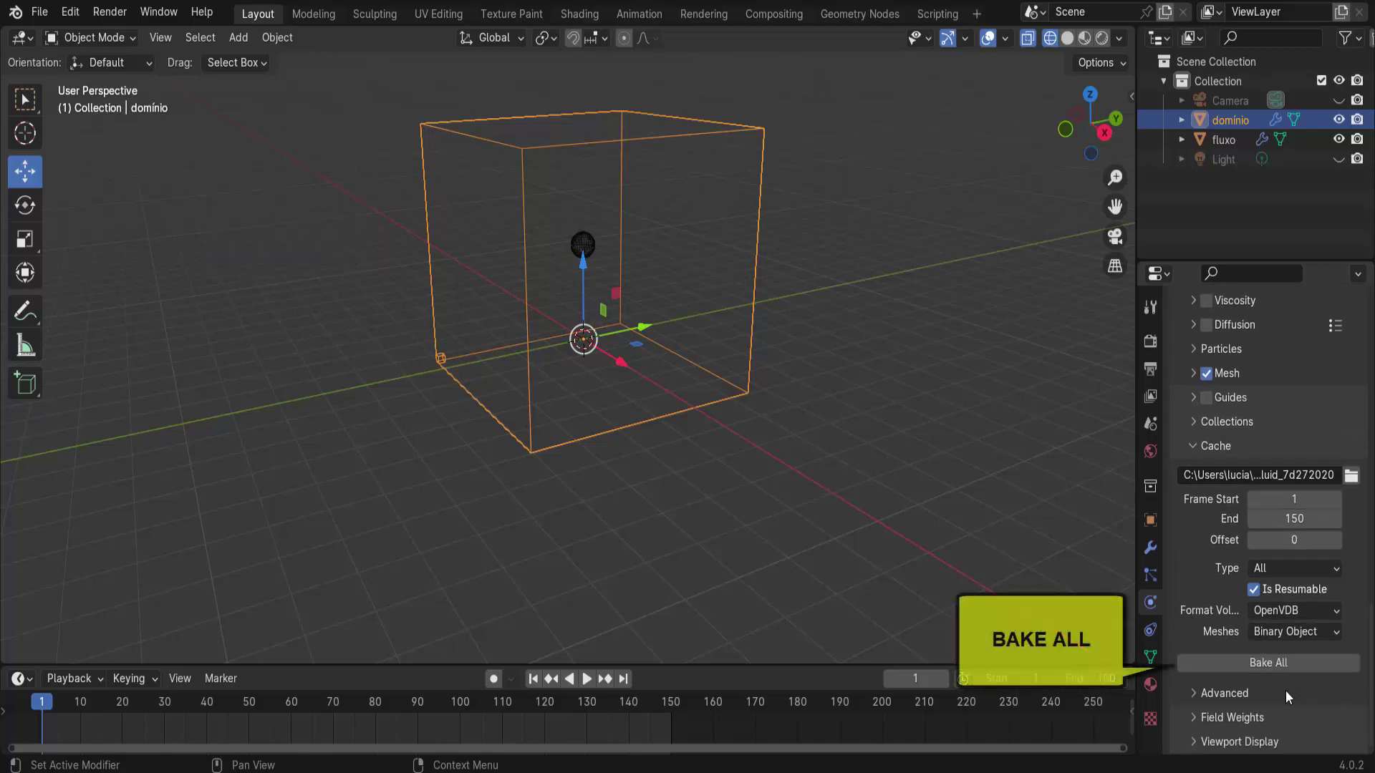
left_click(1266, 664)
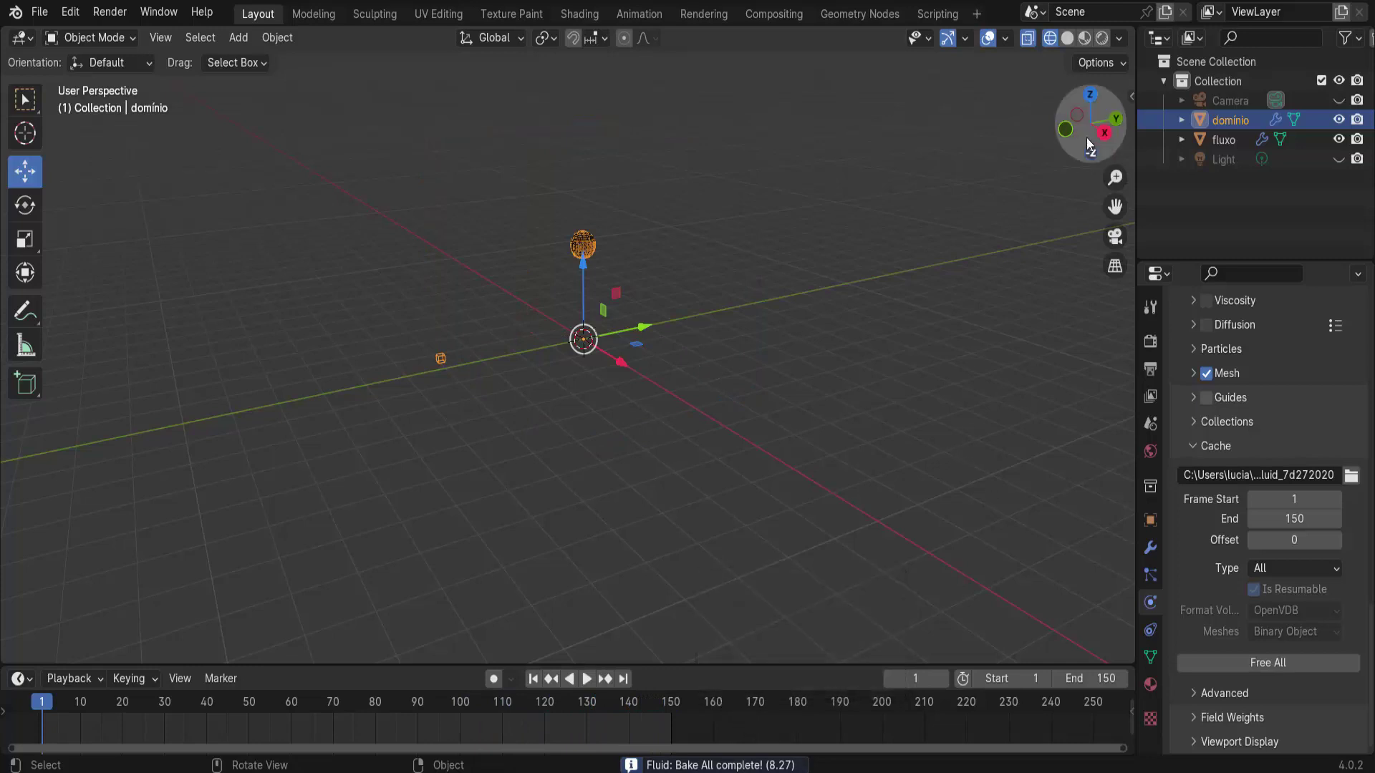
- Switch to solid shading, play the baked liquid simulation, and rewind to frame 1
left_click(1067, 37)
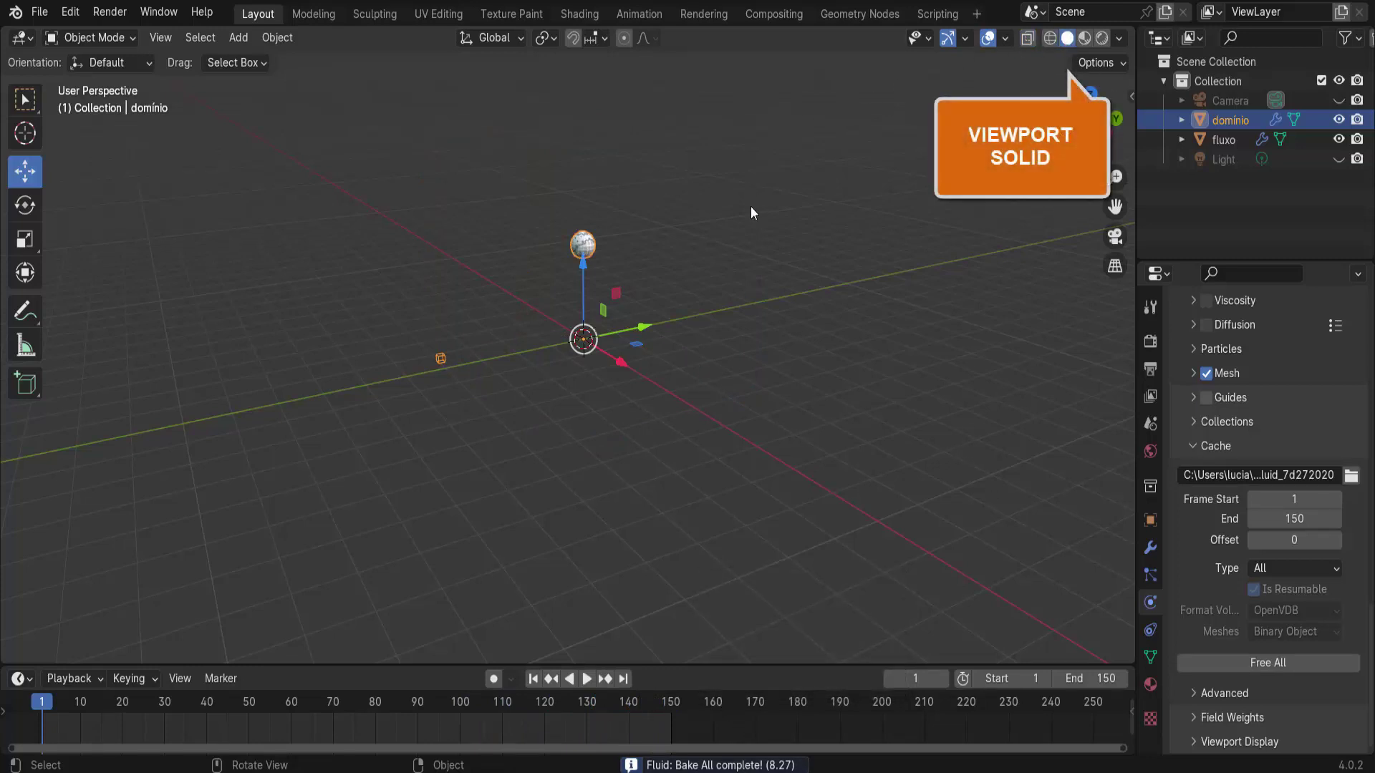
scroll(750, 208, "up", 1)
scroll(751, 207, "up", 1)
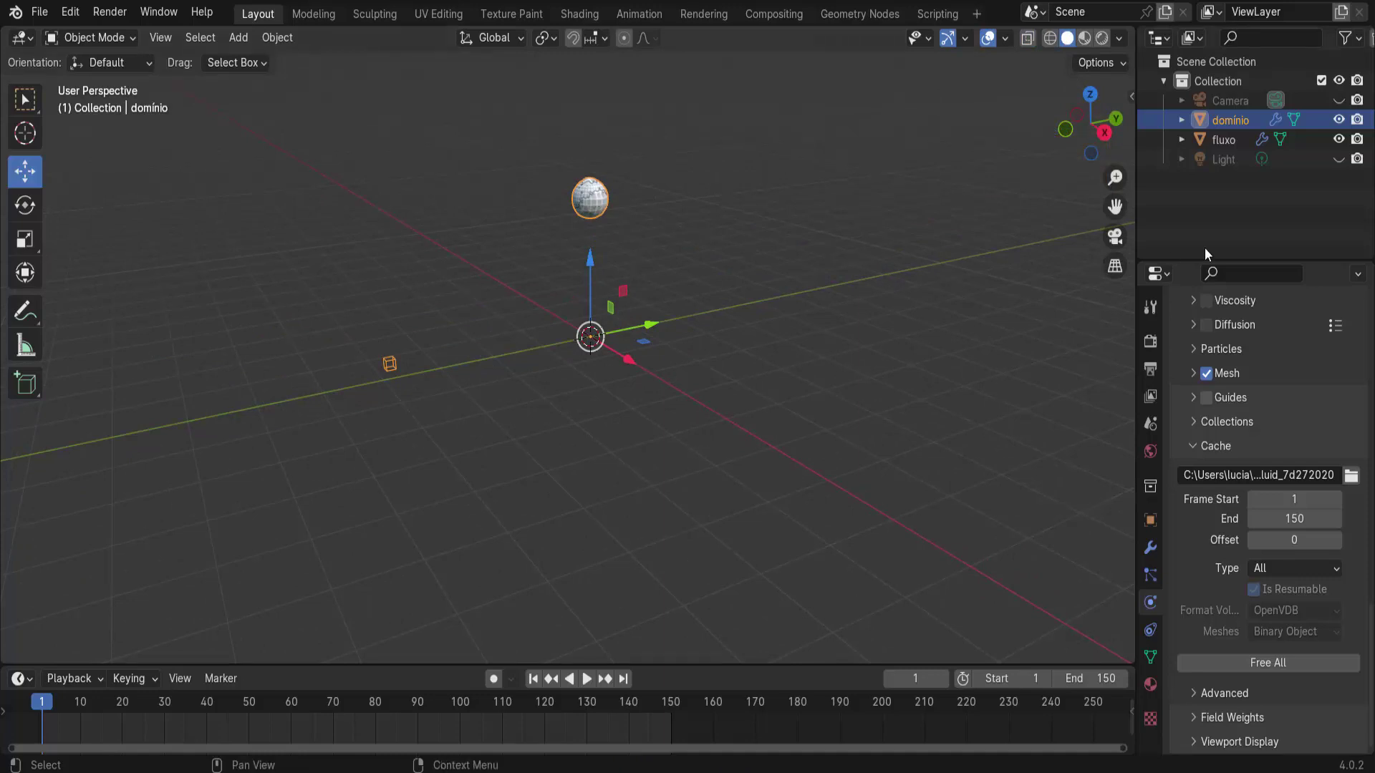
left_click(586, 679)
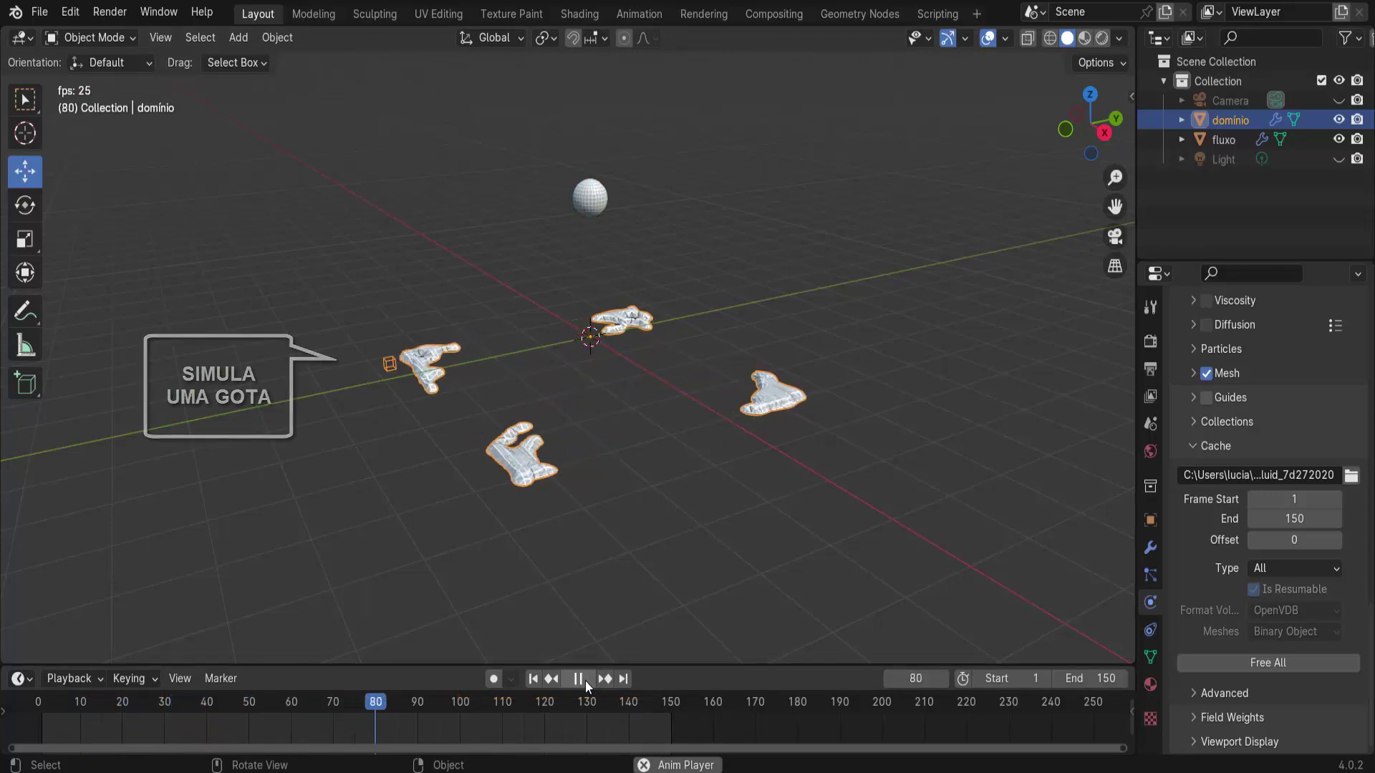
left_click(585, 680)
left_click(537, 678)
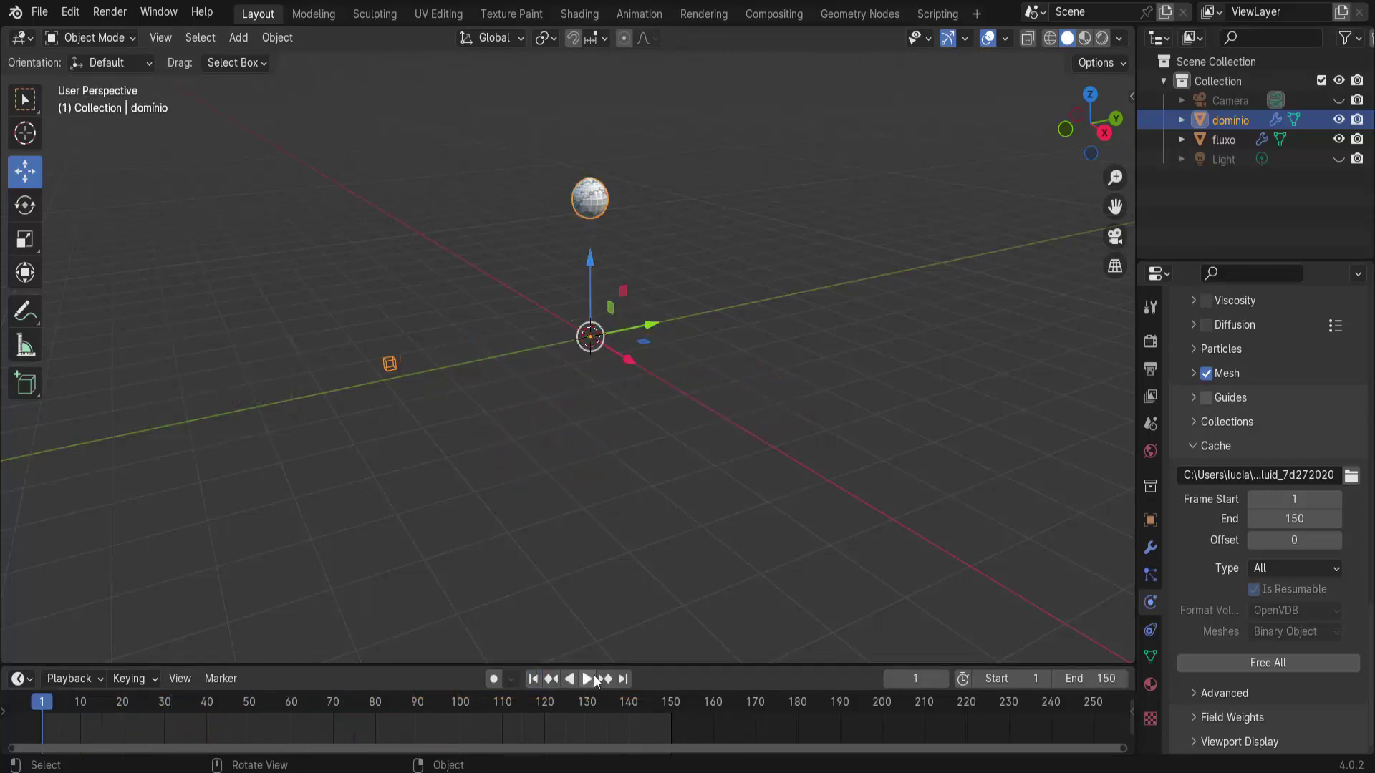
left_click(594, 677)
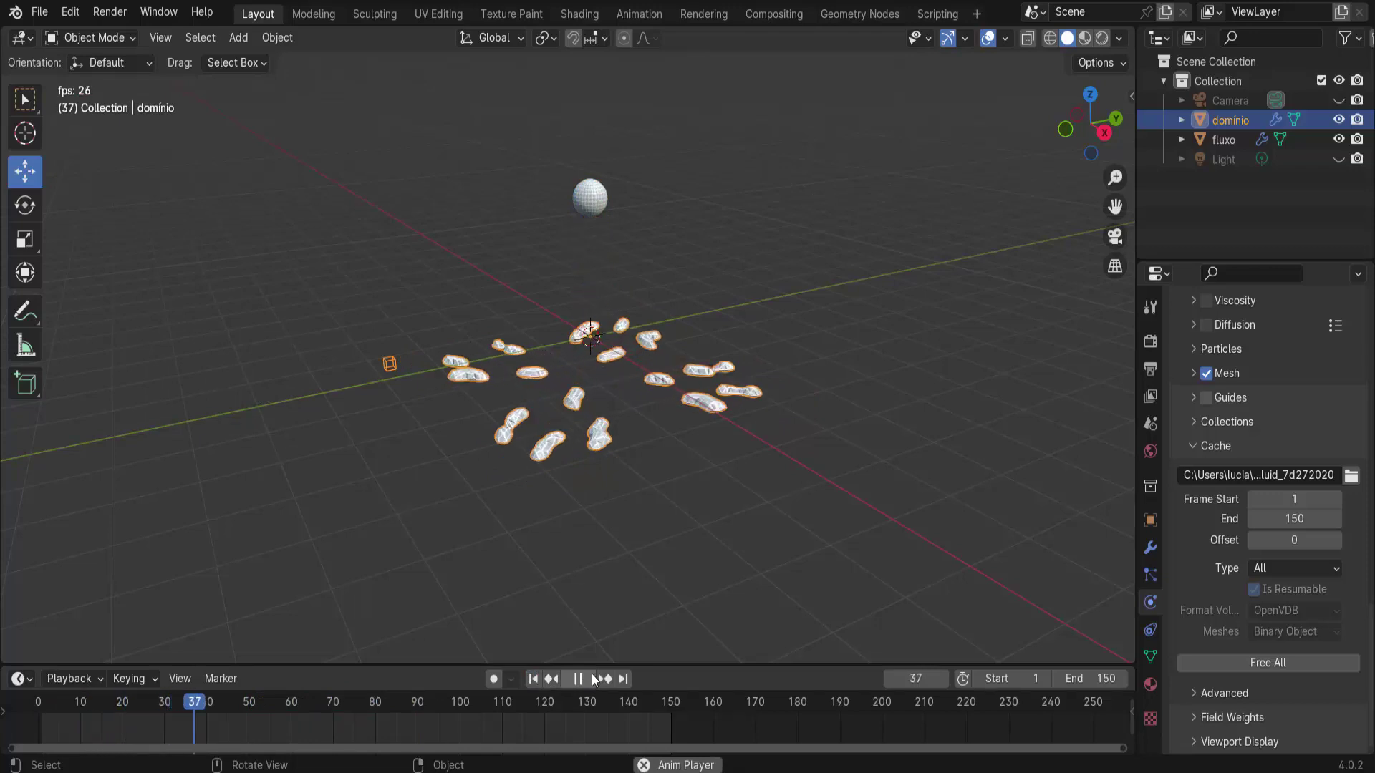
left_click(583, 678)
left_click(534, 678)
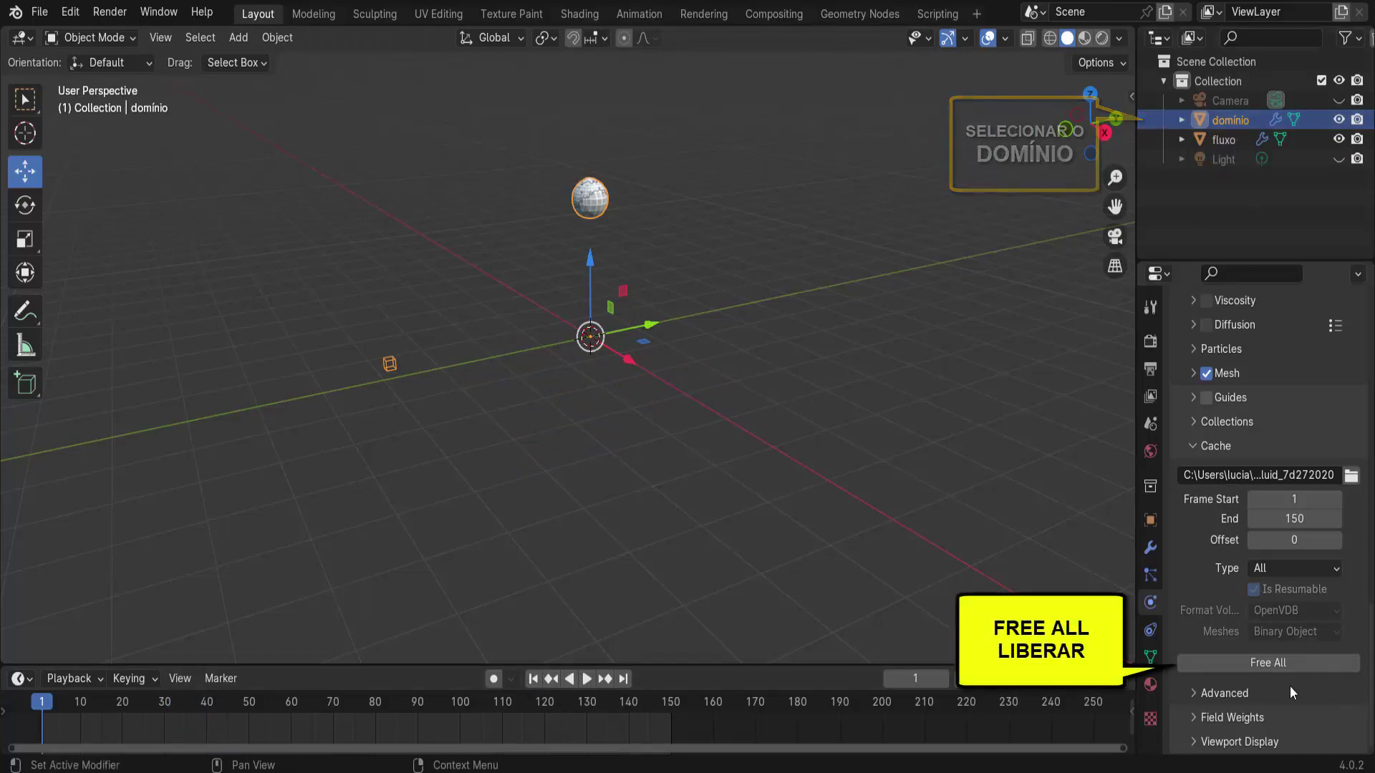
- Free the baked cache with Free All, switch to wireframe, and select the fluxo sphere
left_click(1285, 664)
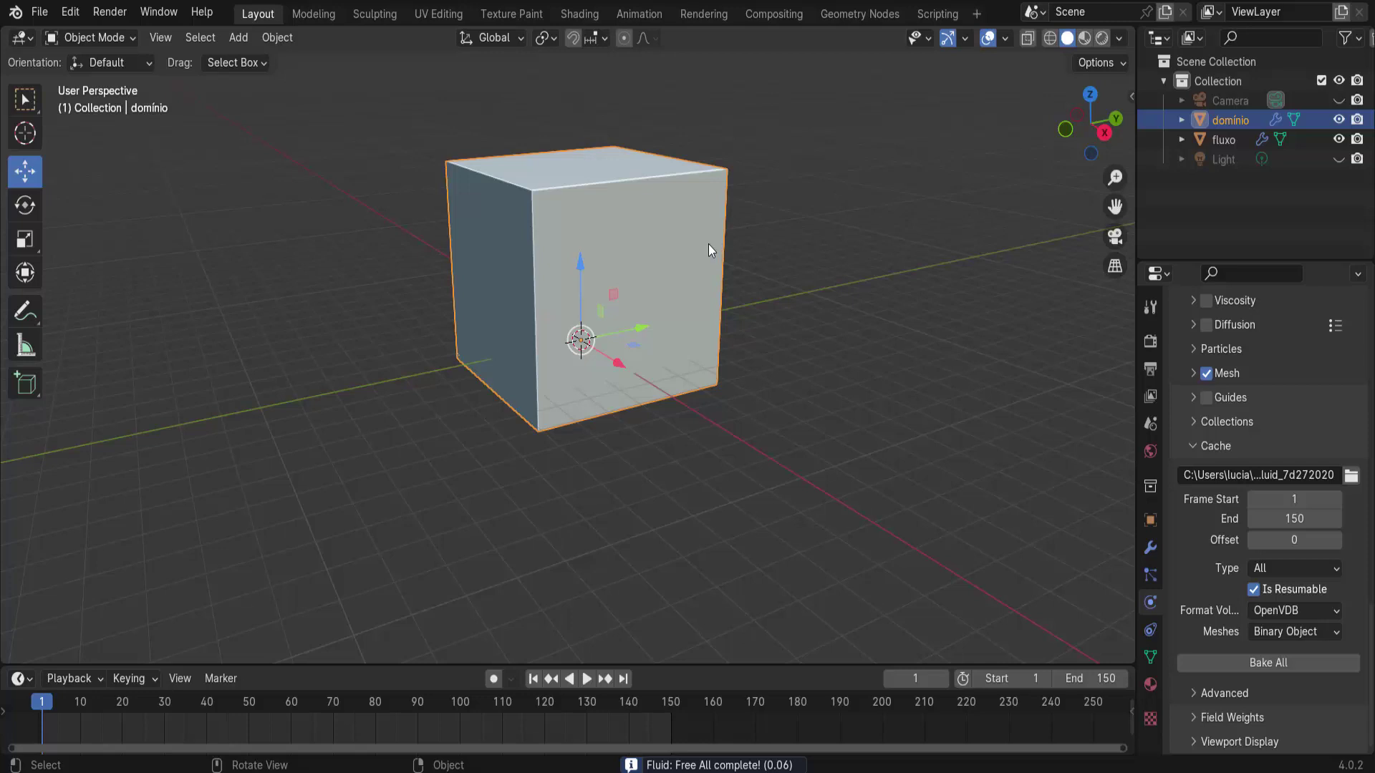
left_click(1052, 39)
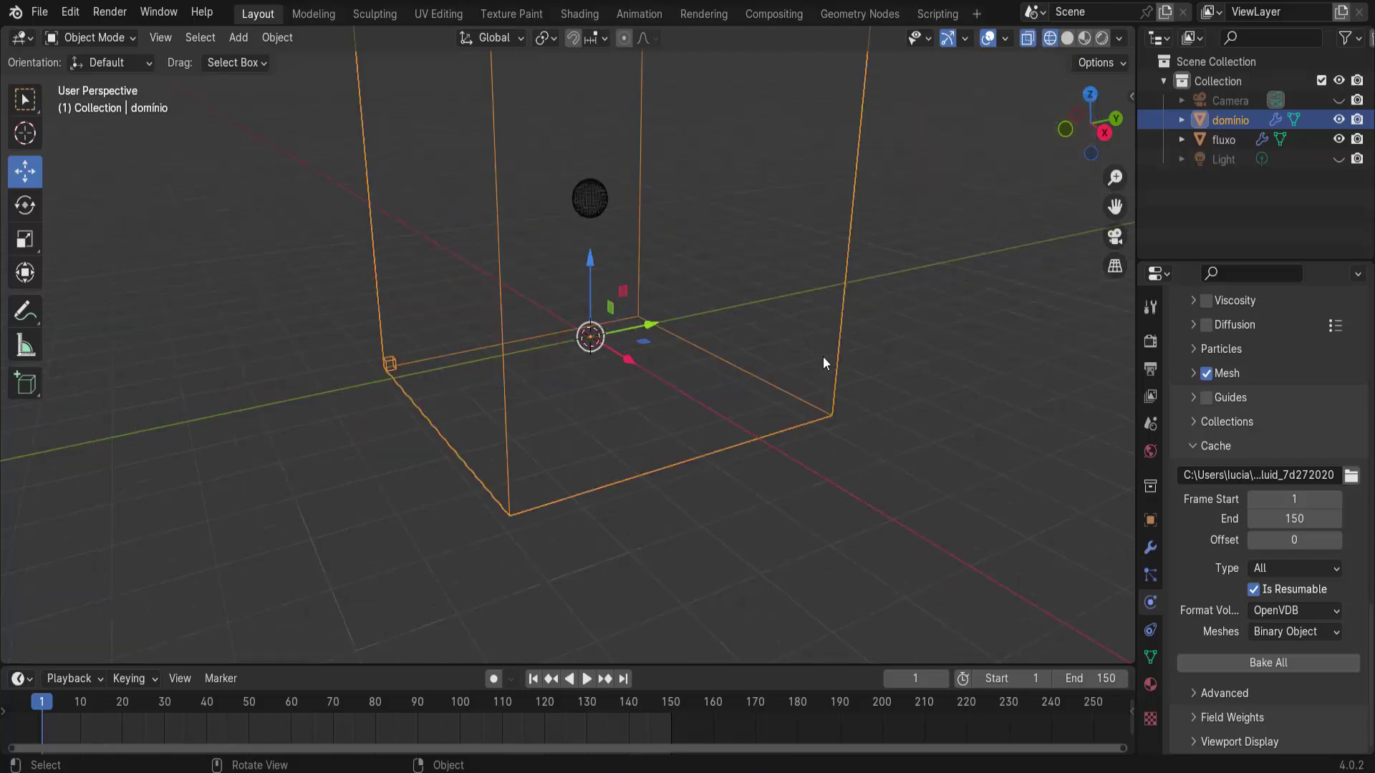
left_click(582, 245)
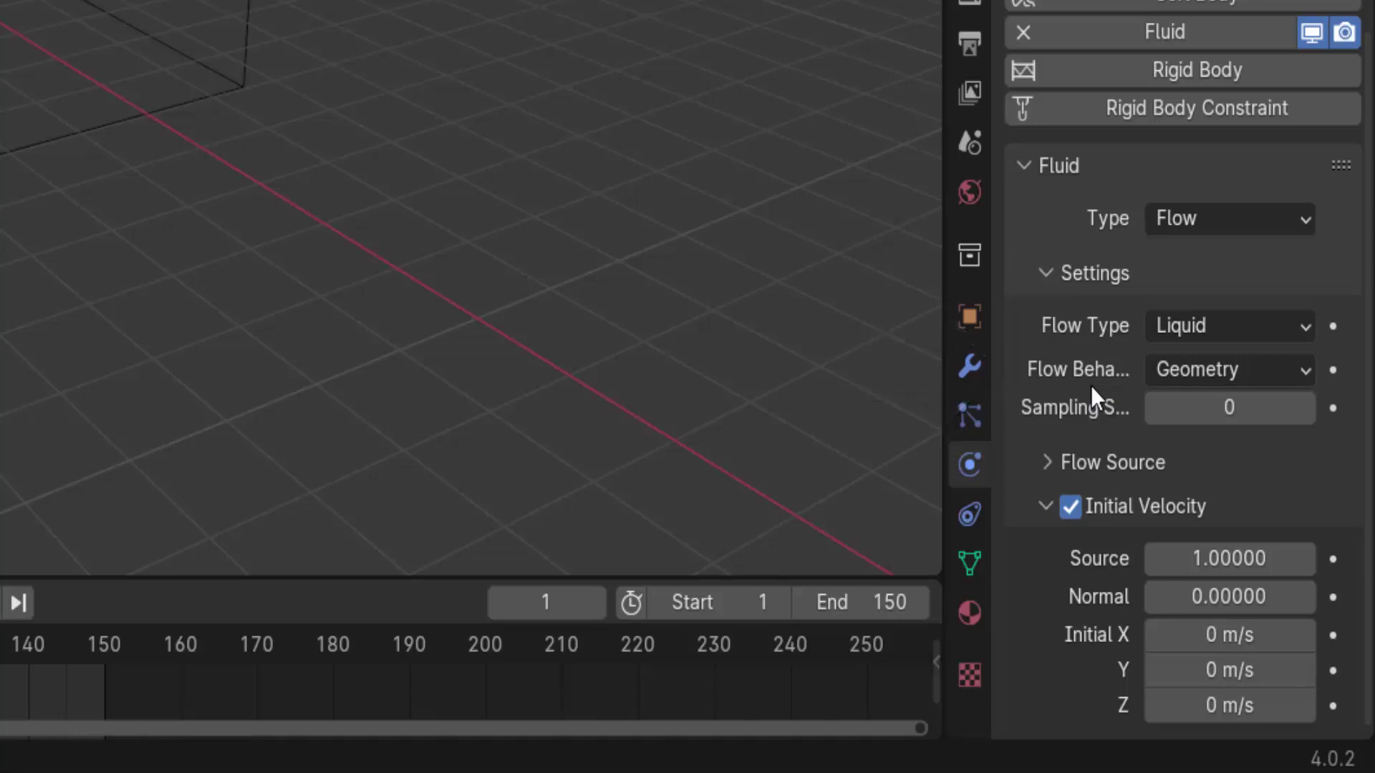
- Set the fluxo sphere's Flow Behavior to Inflow so it emits liquid continuously
left_click(1194, 369)
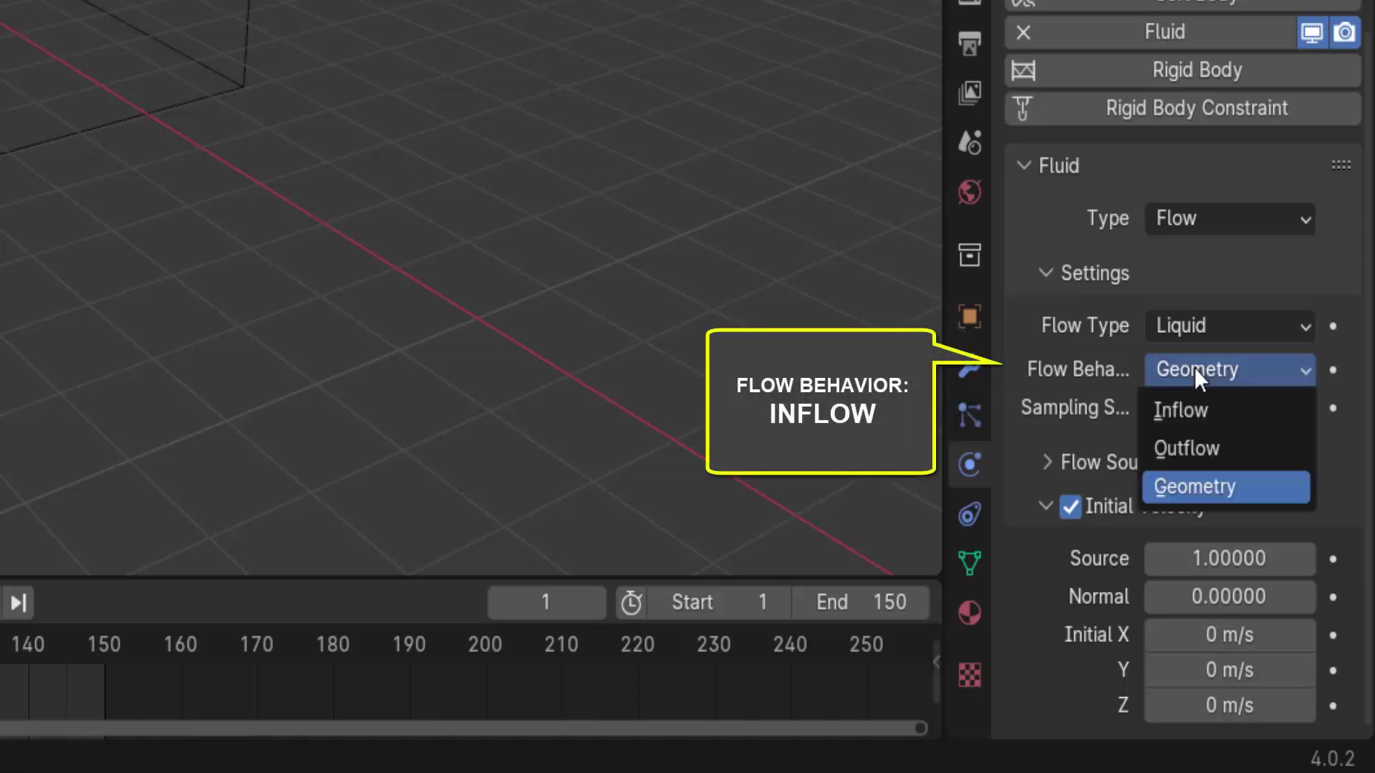
left_click(1185, 410)
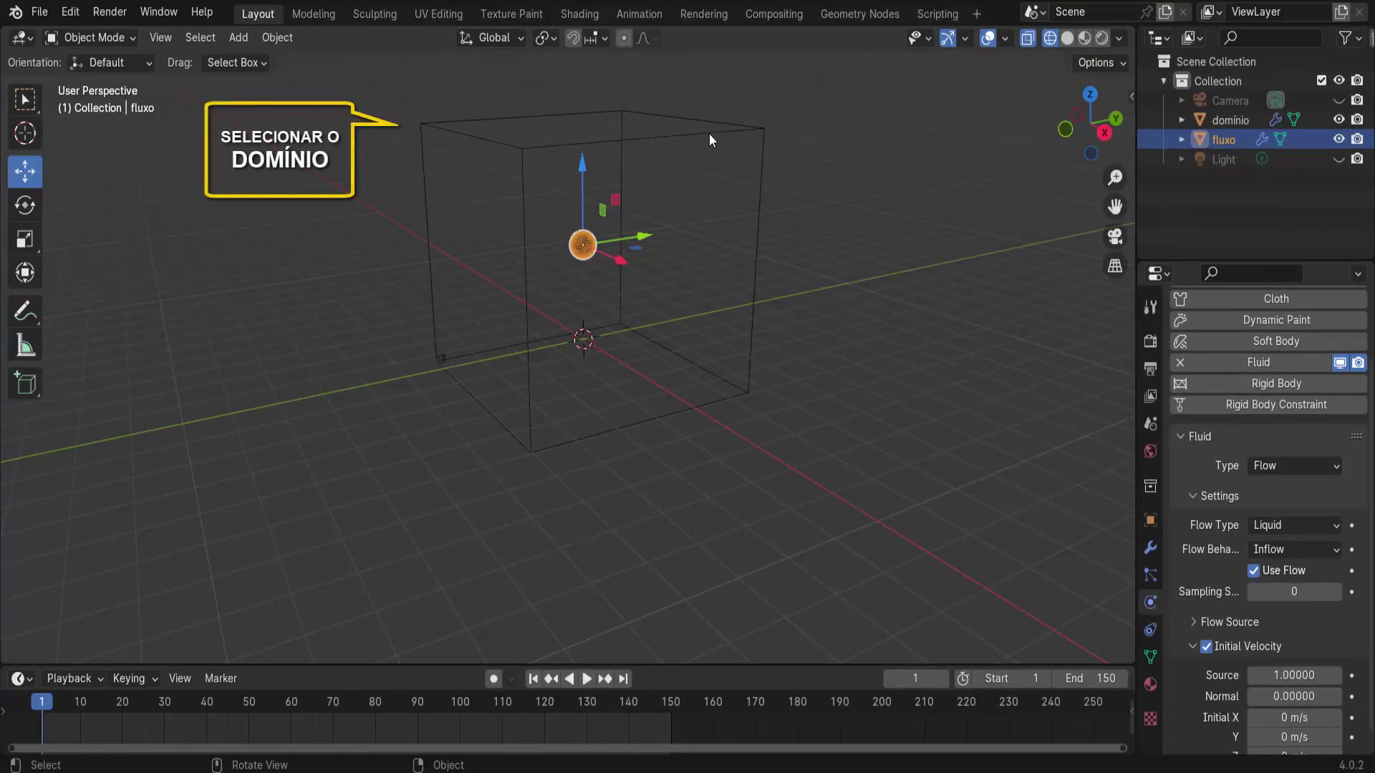
- Select the domínio domain and Bake All its liquid simulation from the Cache panel
left_click(718, 135)
scroll(1212, 569, "down", 5)
scroll(1212, 569, "down", 5)
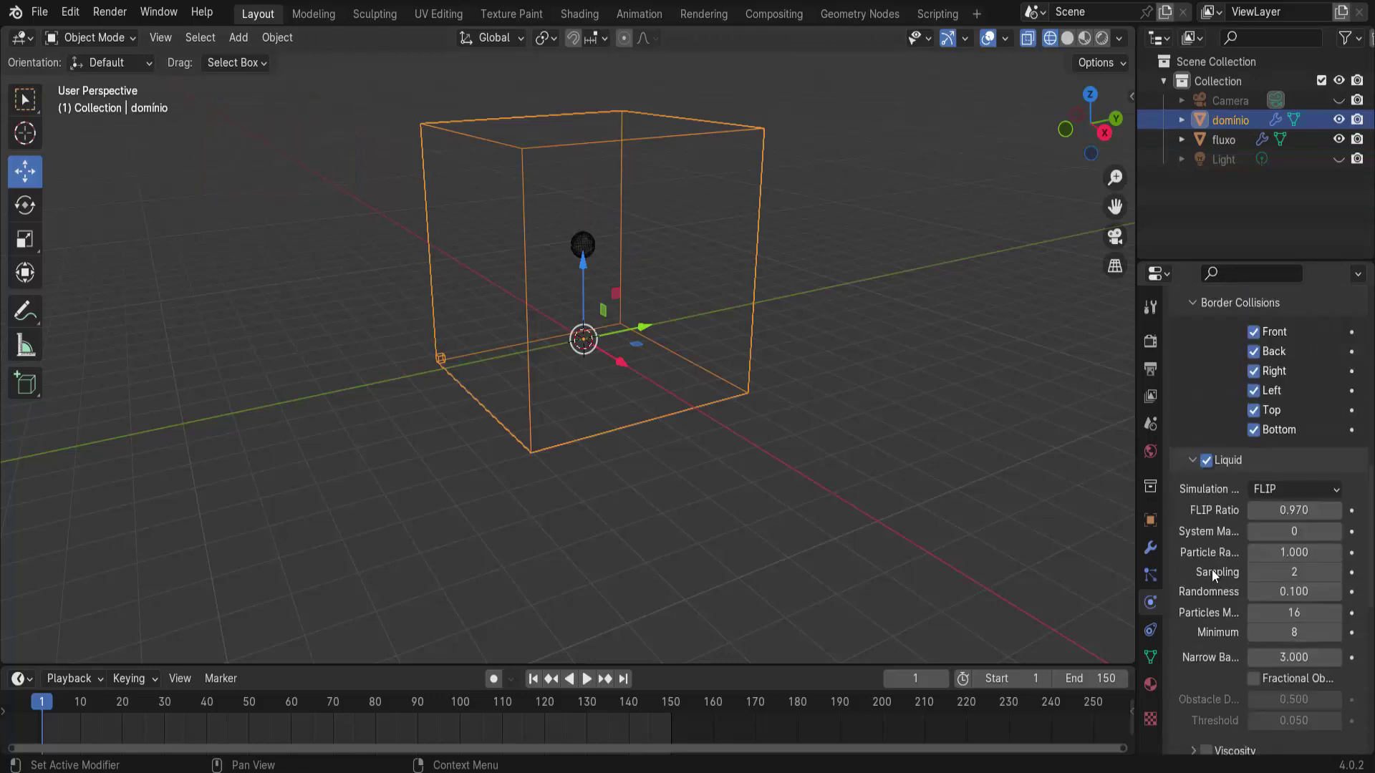
scroll(1212, 569, "down", 5)
left_click(1251, 660)
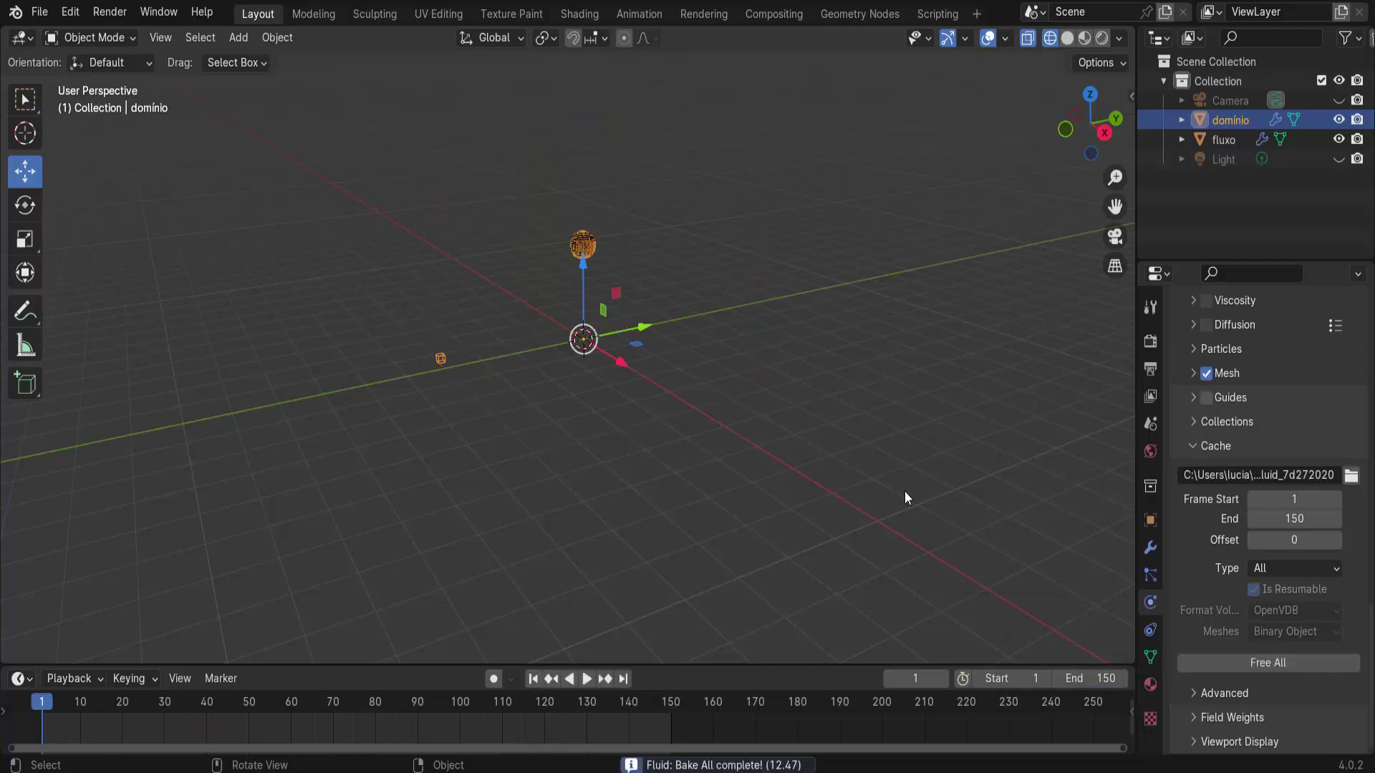
- In Solid shading, play the bake, pausing at frame 89 to inspect the liquid jet
left_click(1067, 38)
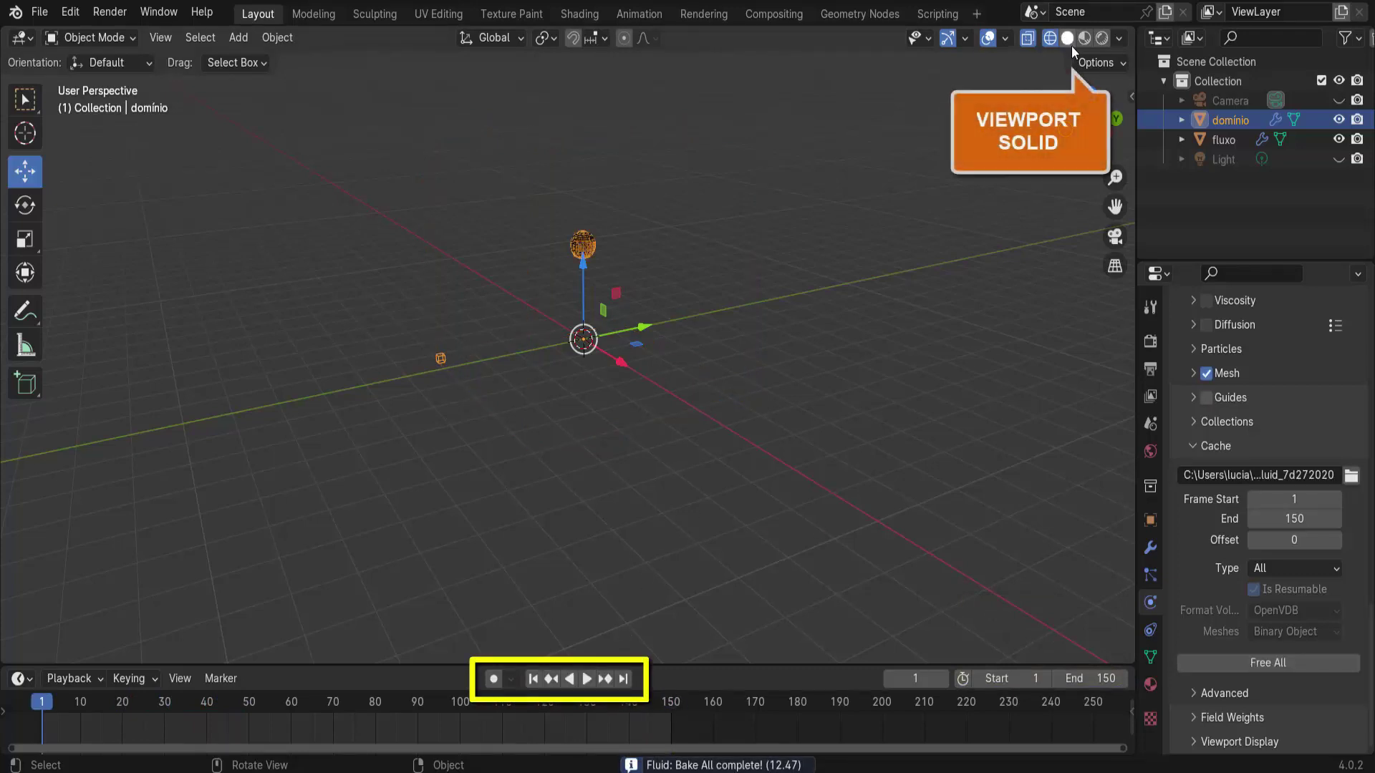
left_click(590, 679)
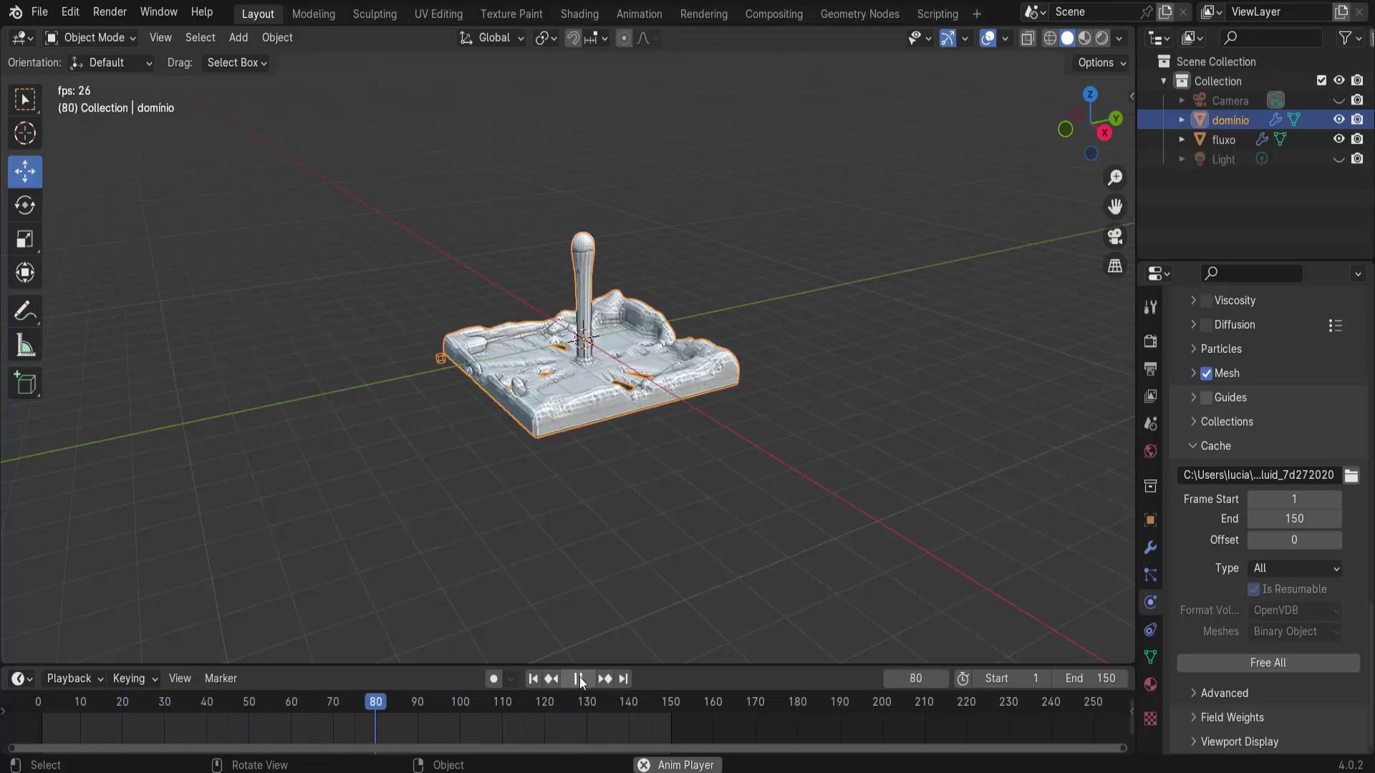
left_click(582, 680)
middle_click_drag(678, 452, 719, 316)
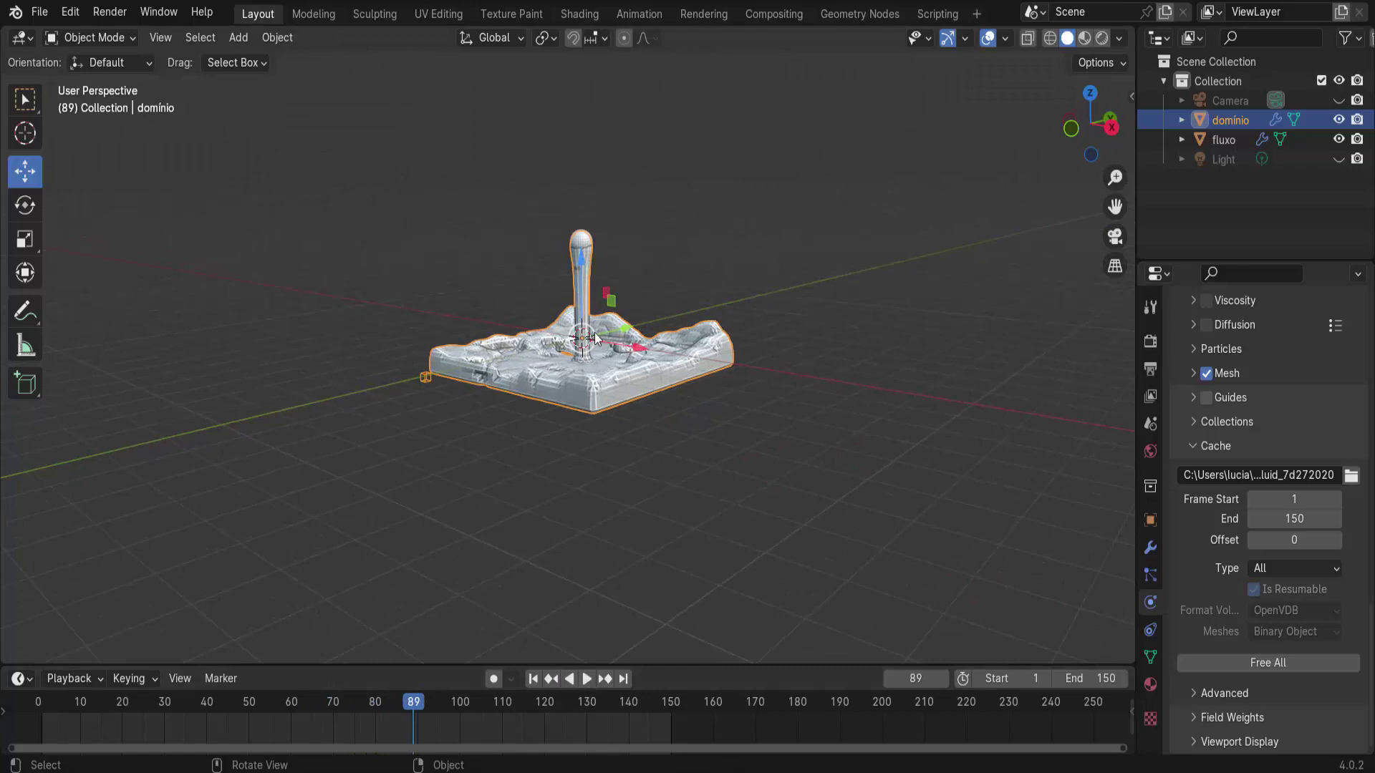
- Show Scene Properties with Gravity enabled, replay the simulation and rewind to frame 1
left_click(1145, 428)
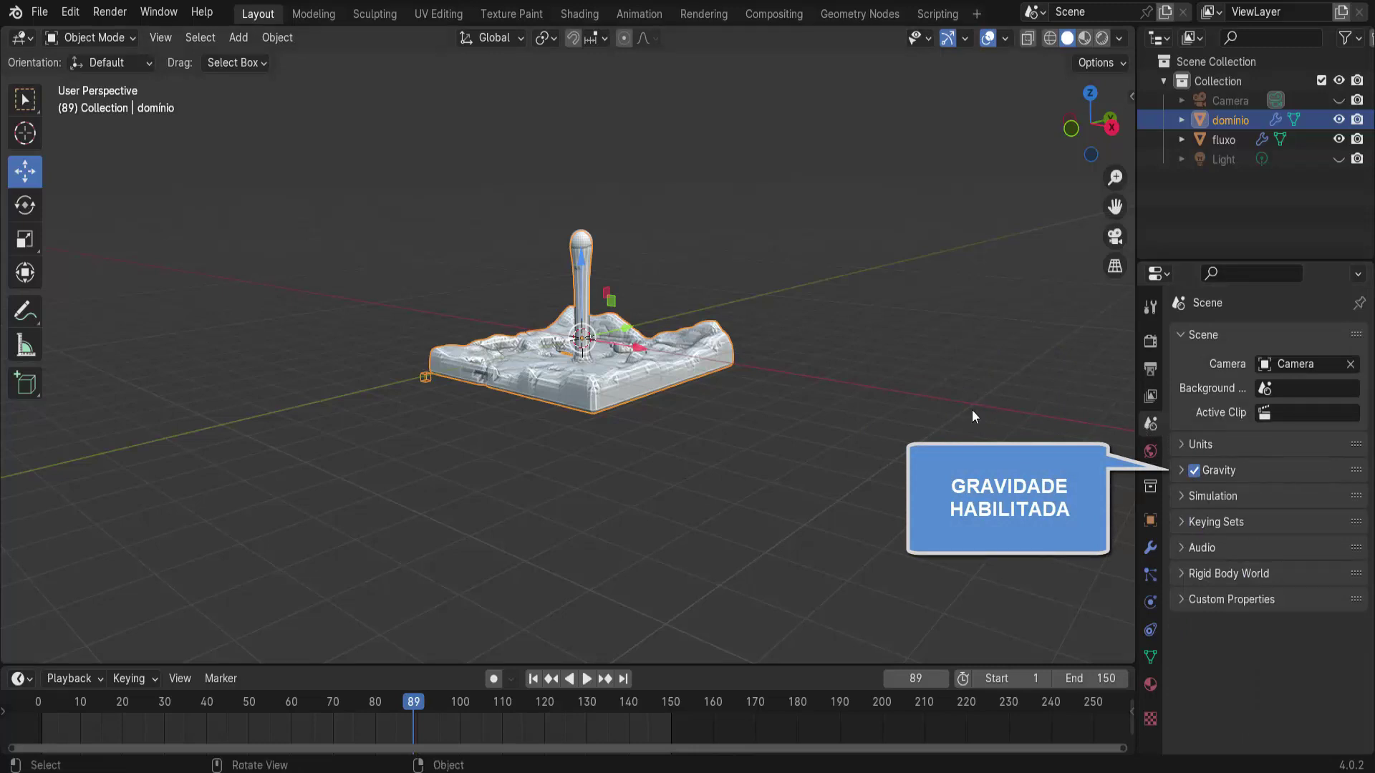
key("shift+Left")
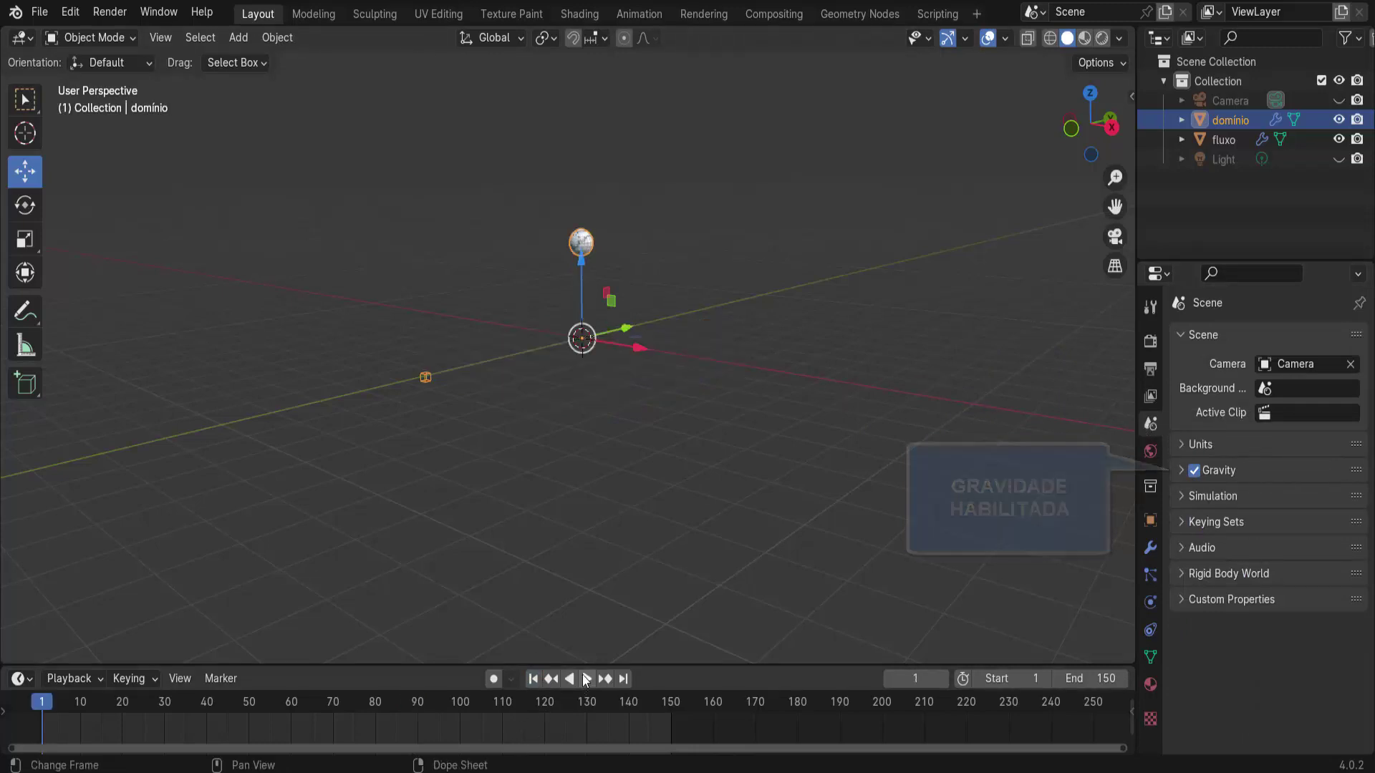
left_click(586, 678)
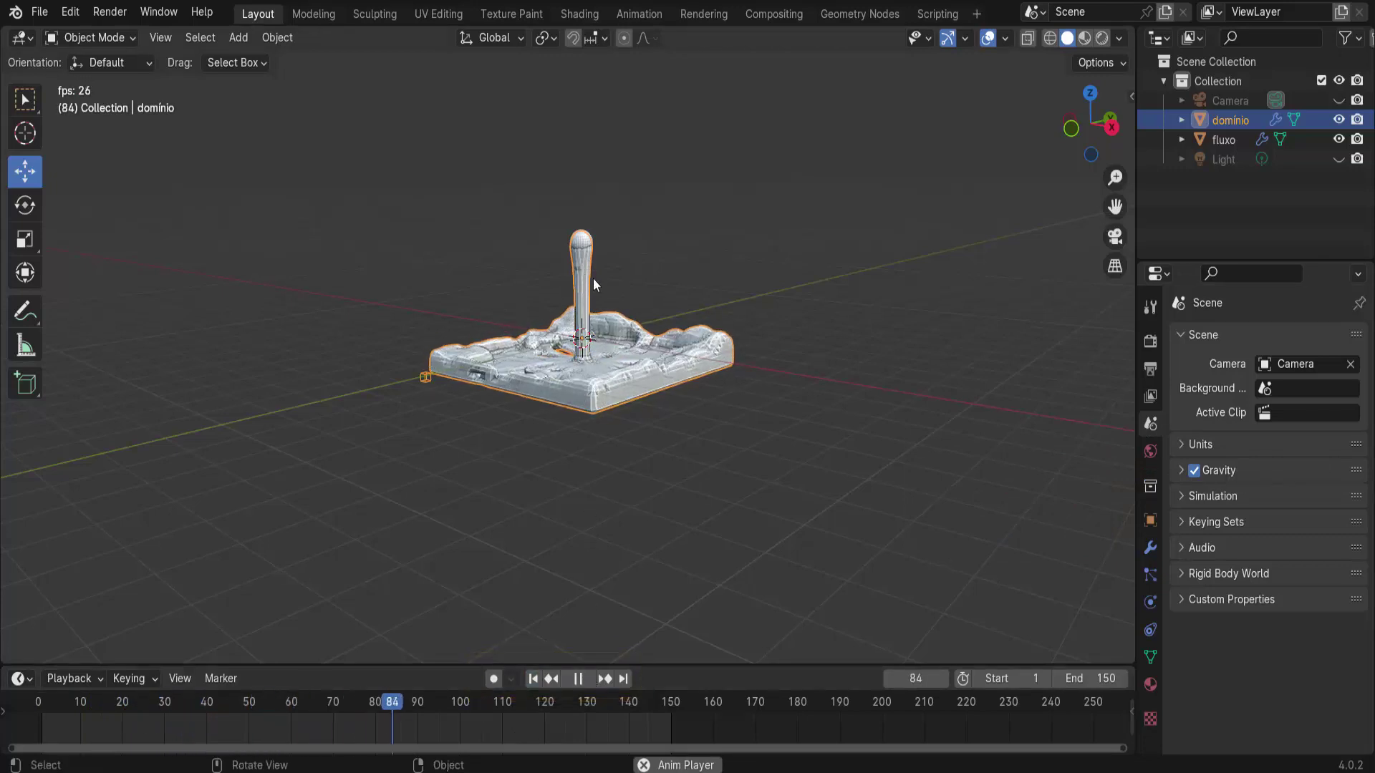
left_click(535, 678)
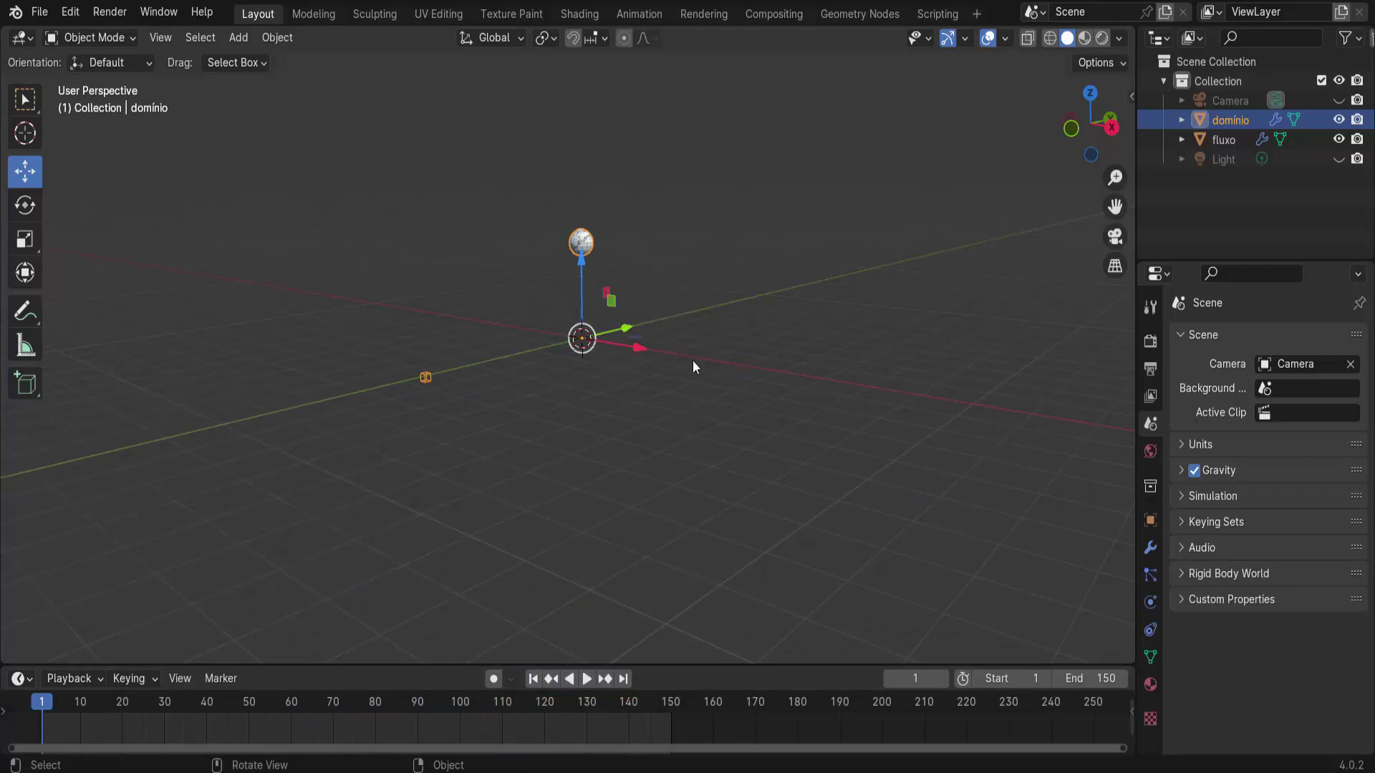
middle_click_drag(685, 419, 733, 416)
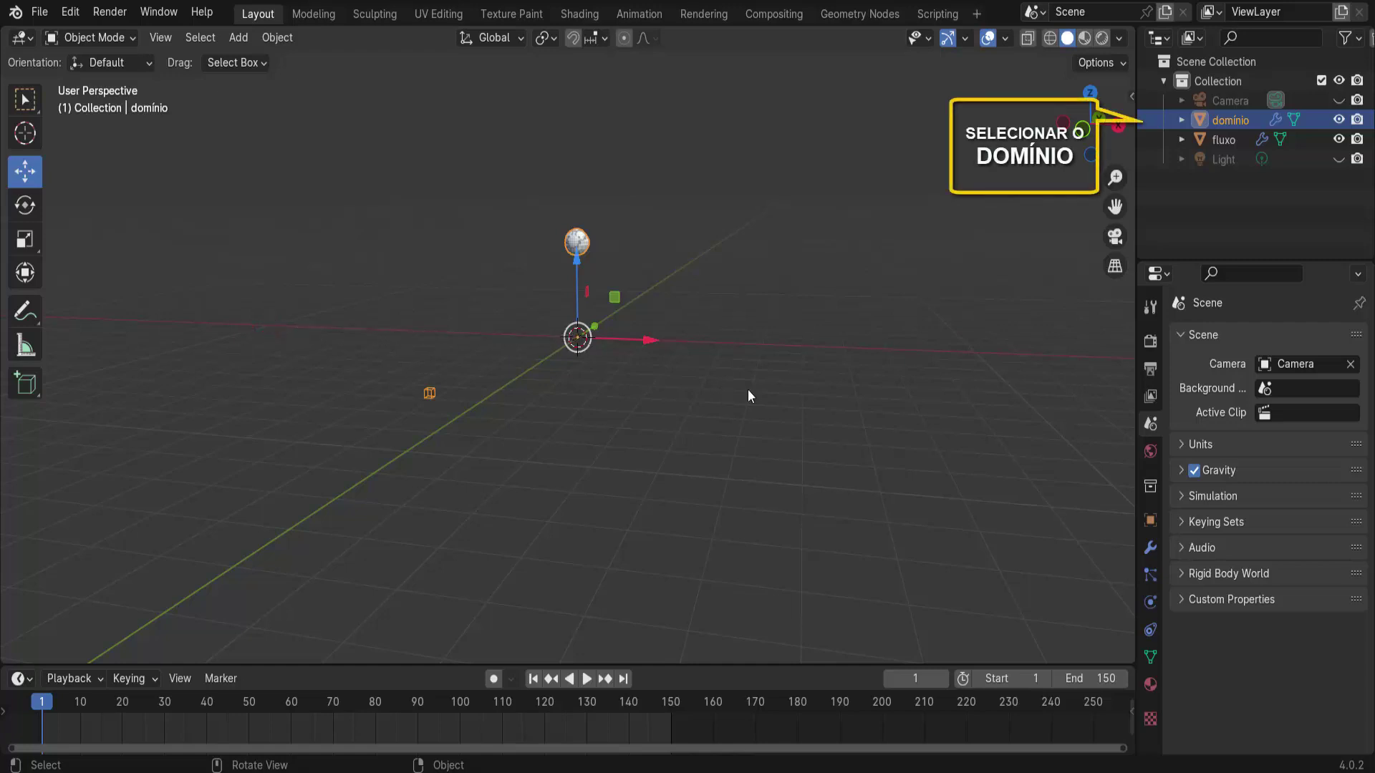
- Free All of the domínio domain's baked liquid cache in the Physics Cache panel
left_click(1150, 602)
scroll(1269, 623, "down", 5)
scroll(1269, 625, "down", 5)
scroll(1268, 624, "down", 5)
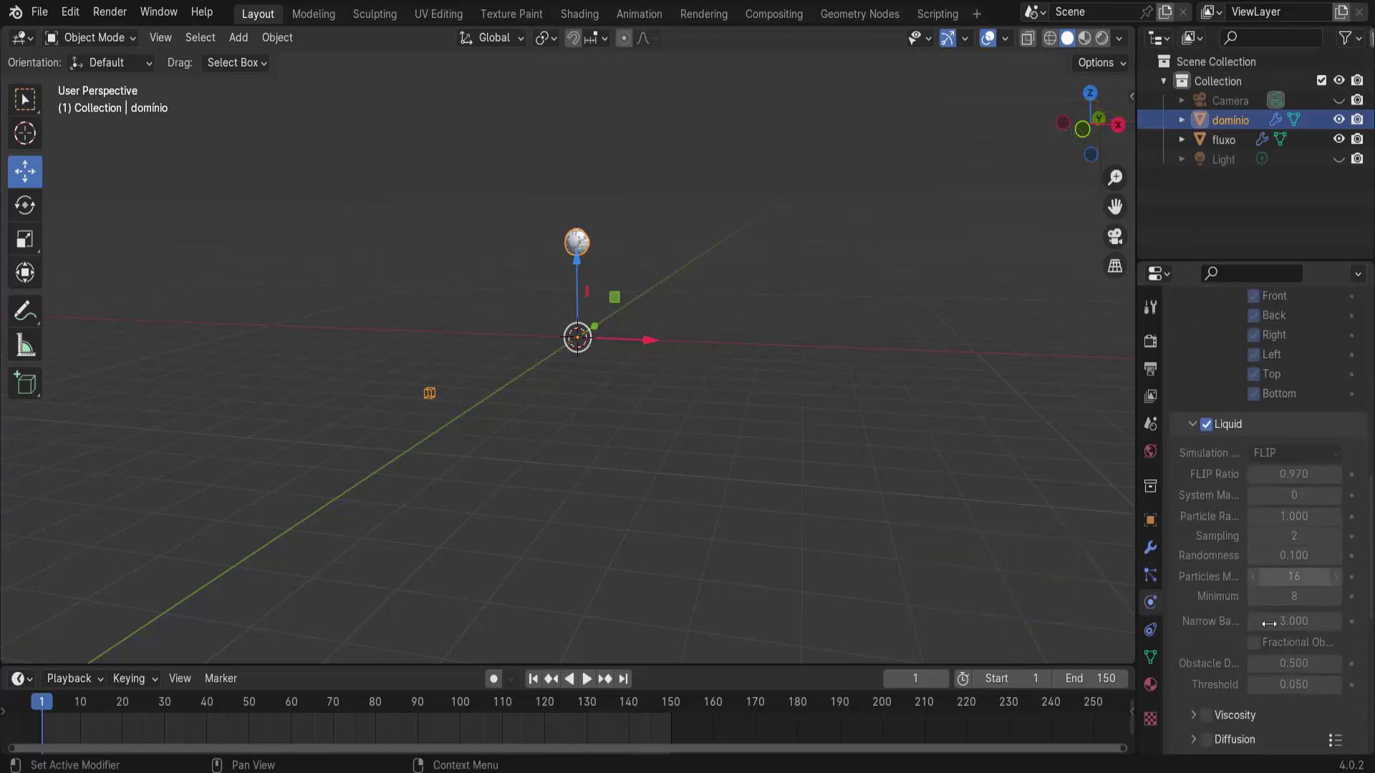
scroll(1269, 625, "down", 4)
scroll(1268, 624, "down", 5)
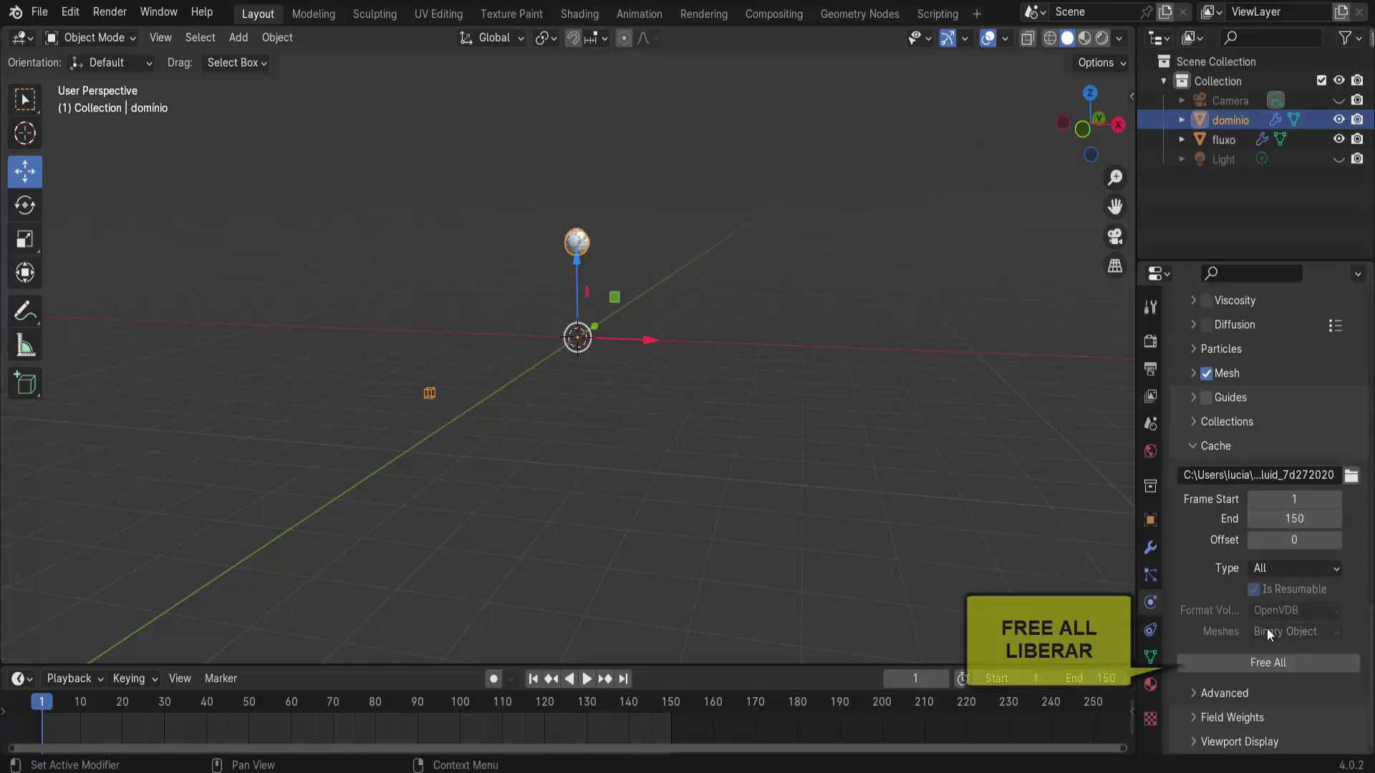
left_click(1270, 664)
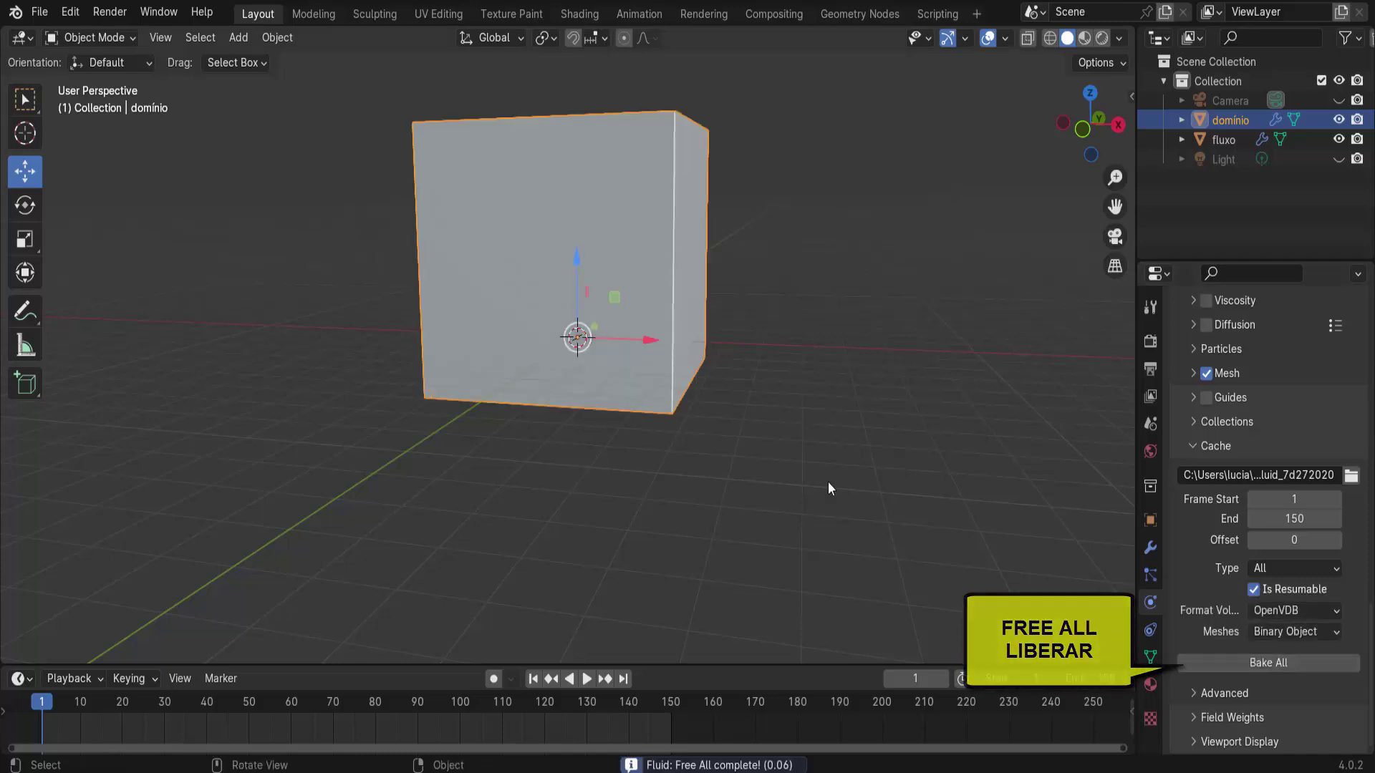
middle_click_drag(838, 310, 825, 341)
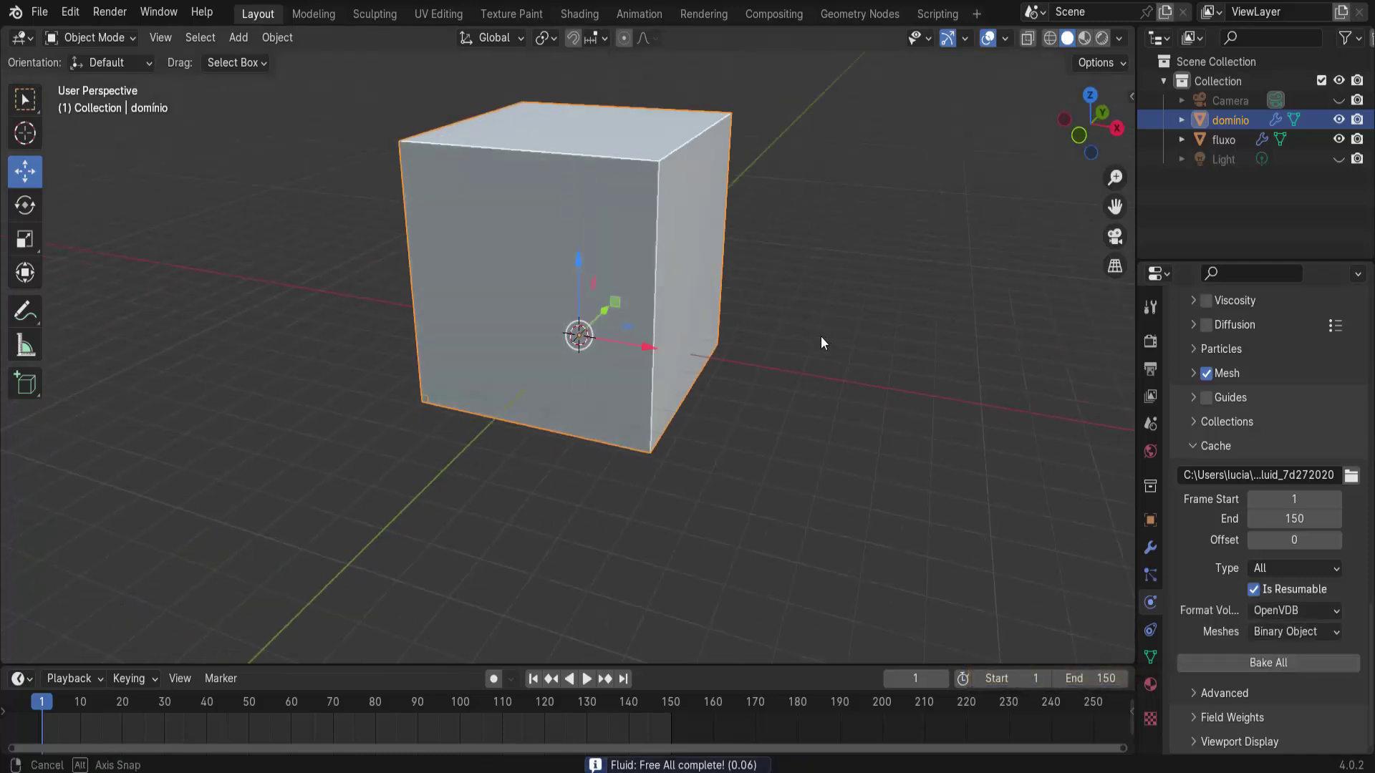
- In Wireframe view, select the fluxo sphere and set its Initial X velocity to 15 m/s
left_click(1050, 39)
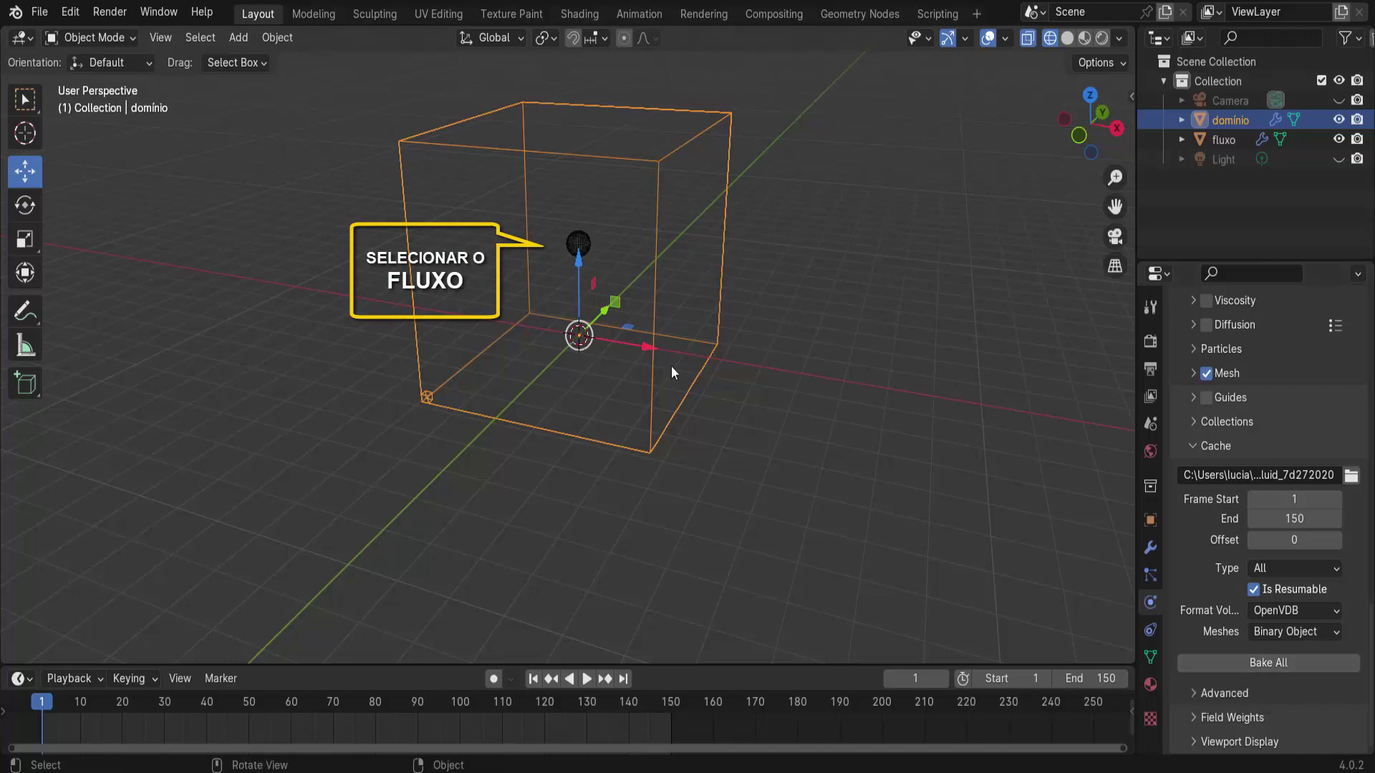
left_click(589, 247)
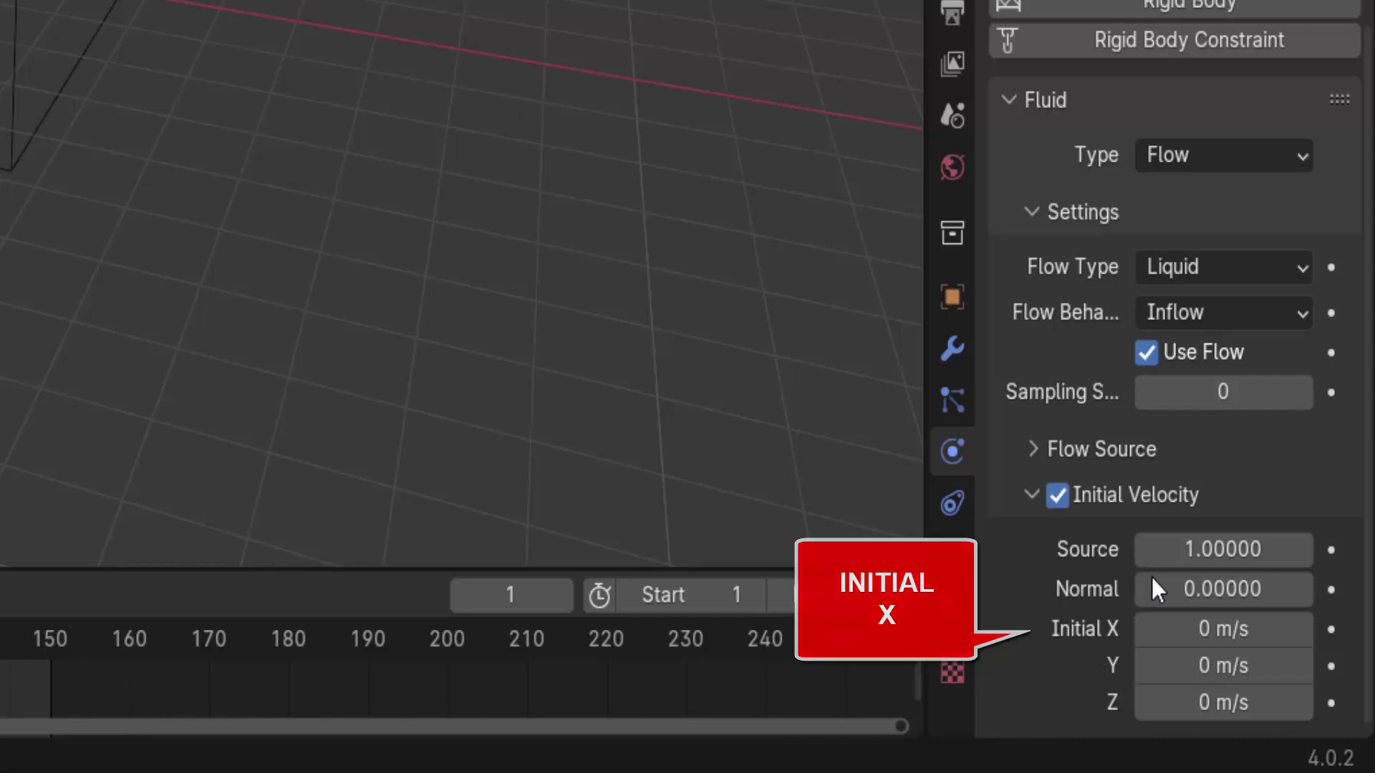
left_click(1182, 629)
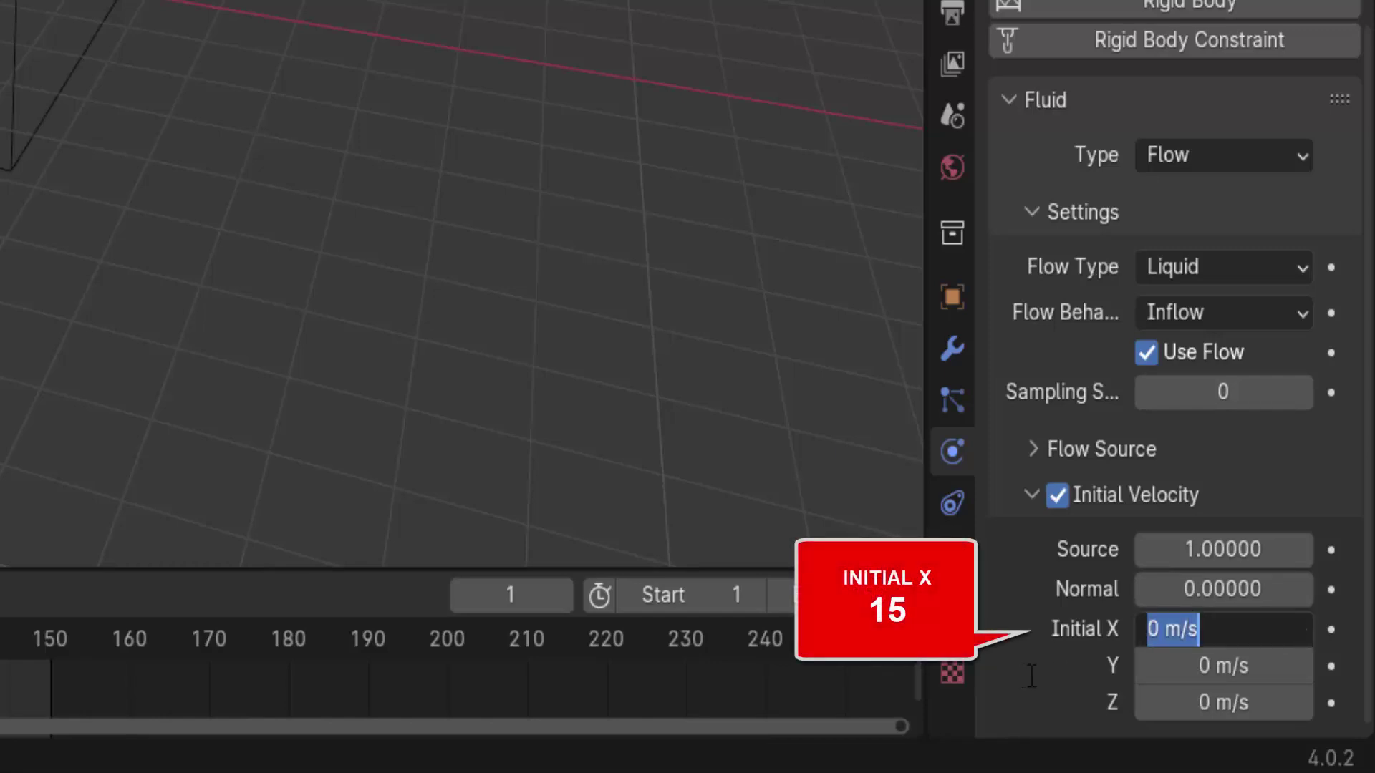
type("15")
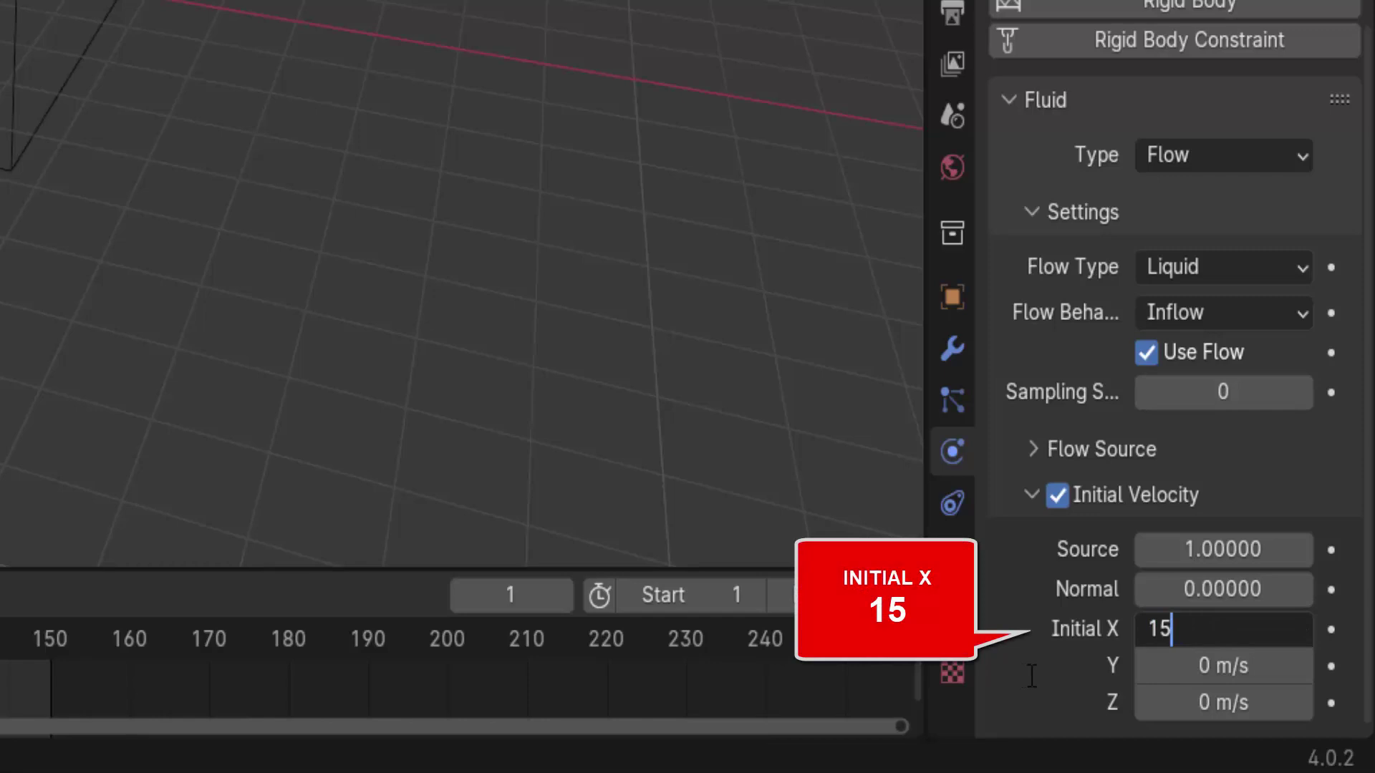
key("Return")
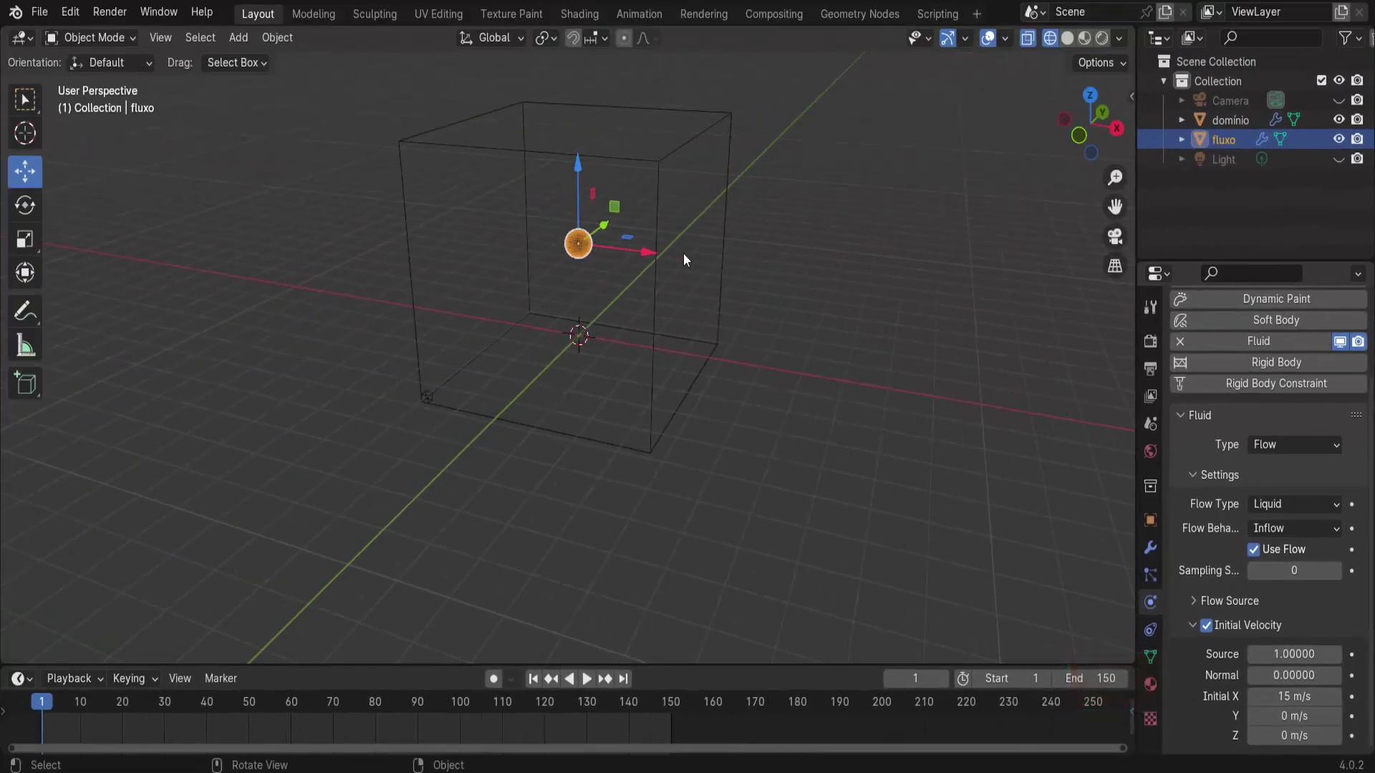
- Select domínio and Bake All the simulation with the 15 m/s X velocity
left_click(701, 132)
scroll(1220, 642, "down", 5)
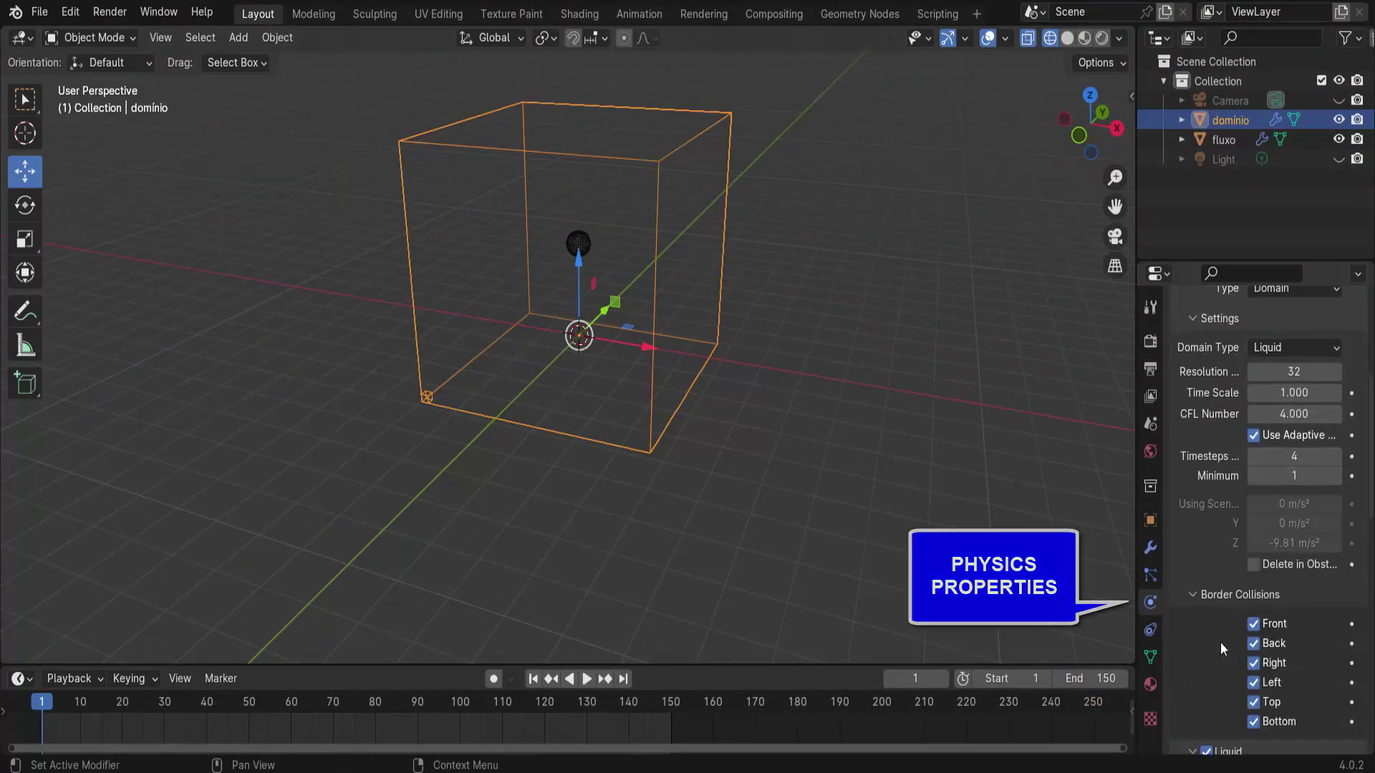
scroll(1220, 642, "down", 4)
scroll(1220, 642, "down", 5)
scroll(1220, 642, "down", 5)
scroll(1220, 642, "down", 1)
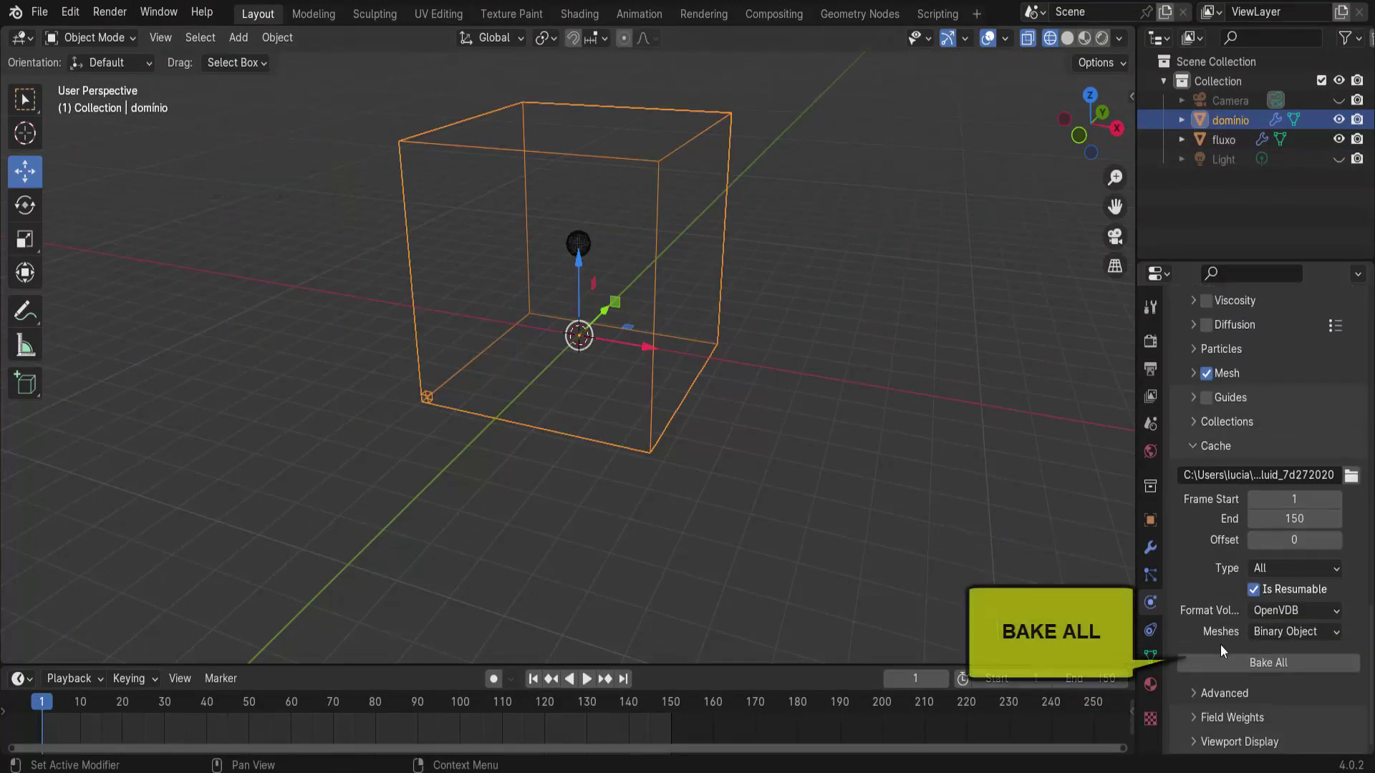
left_click(1268, 663)
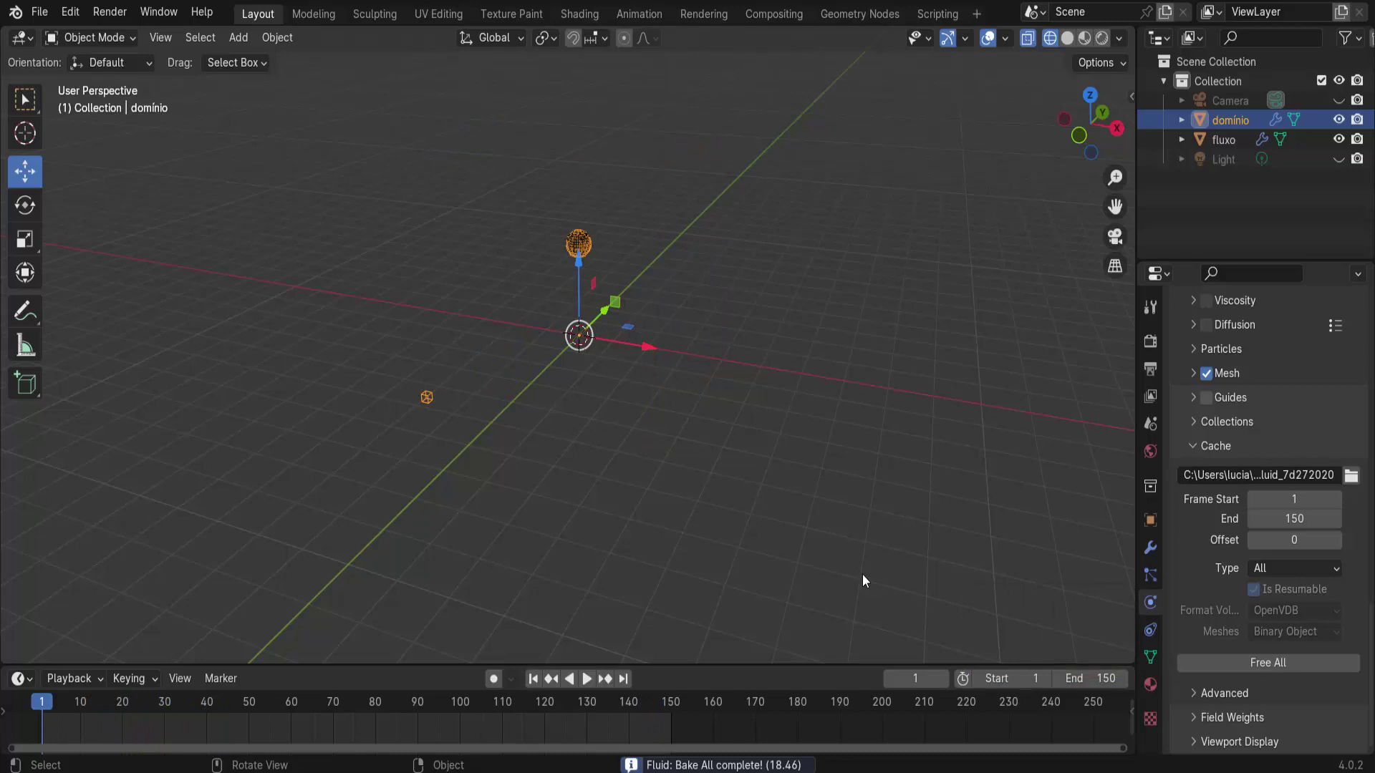
left_click(1067, 38)
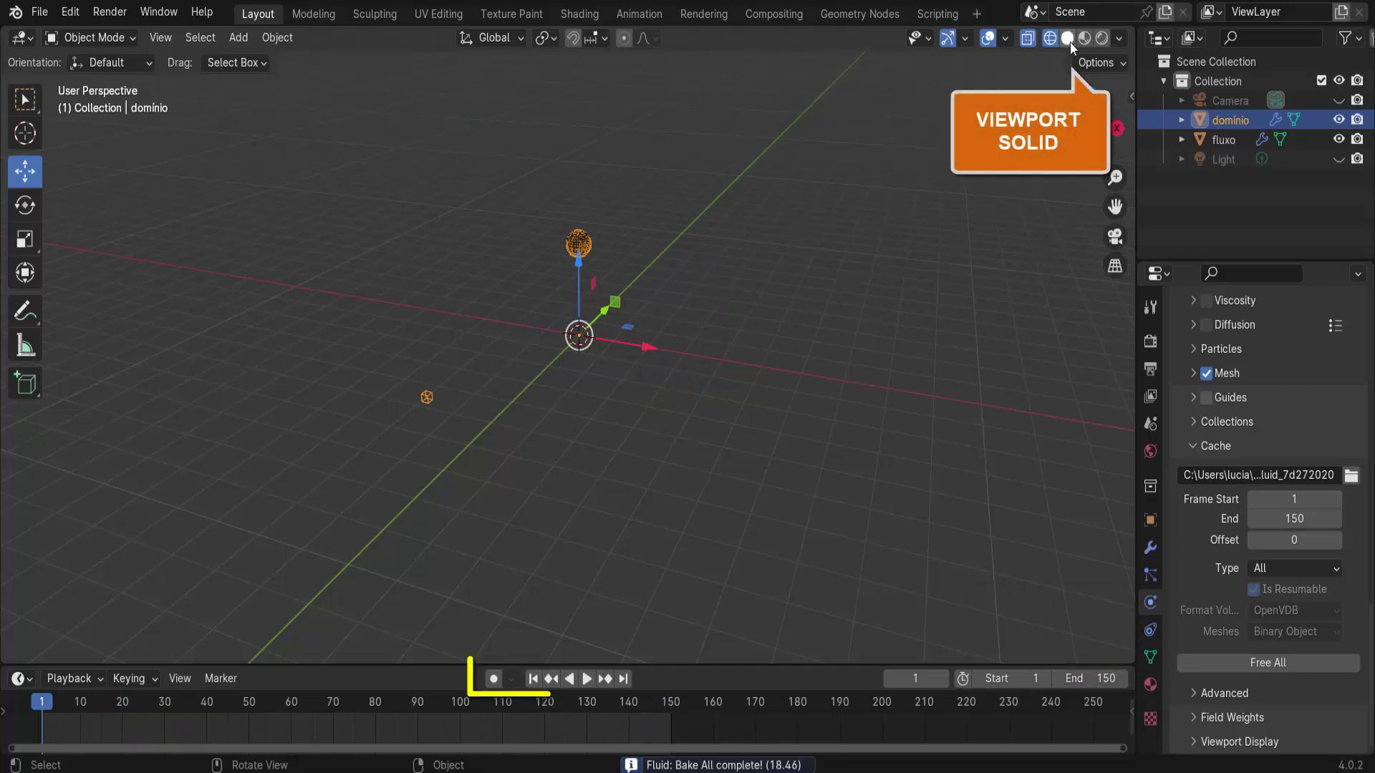
left_click(588, 679)
mouse_move(697, 621)
middle_mouse_down()
mouse_move(876, 544)
mouse_move(942, 544)
mouse_move(924, 575)
mouse_move(852, 583)
middle_mouse_up()
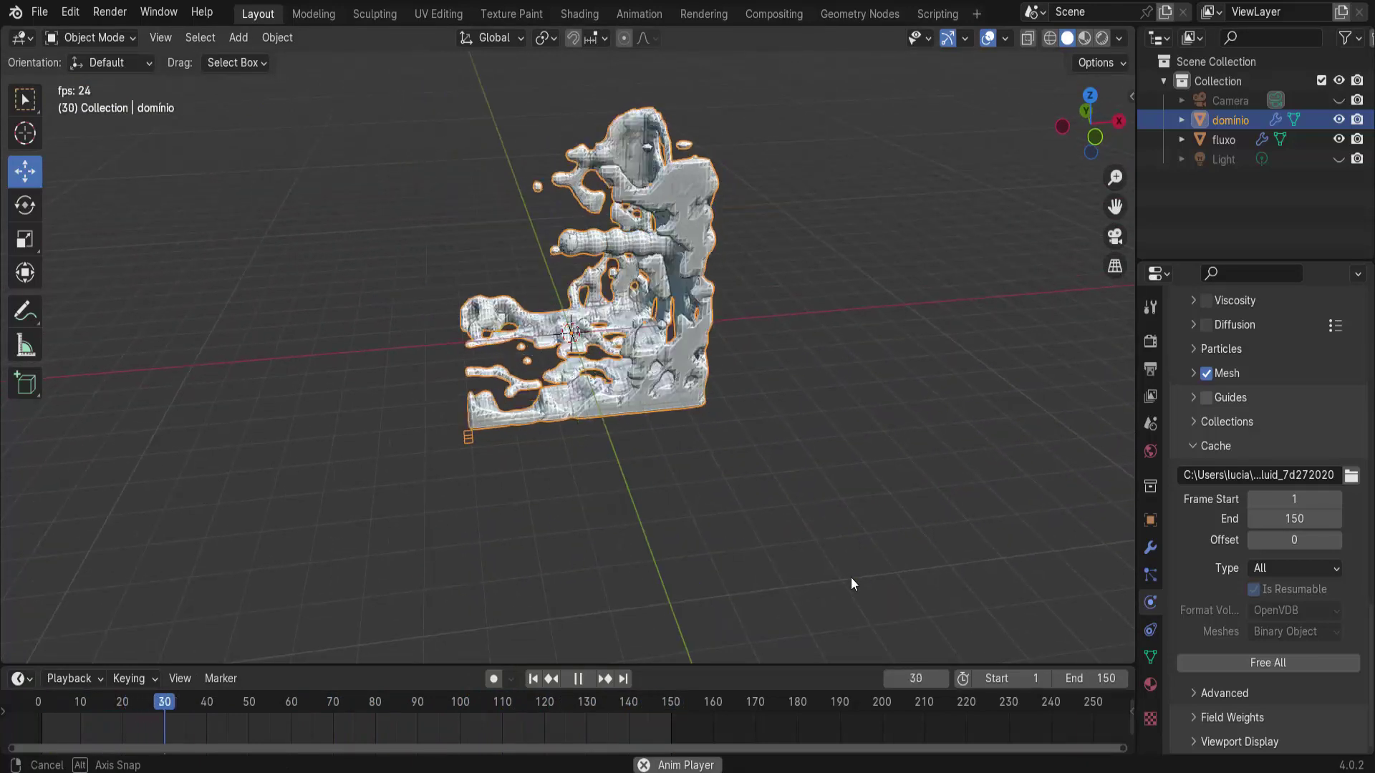
middle_click_drag(851, 577, 860, 581)
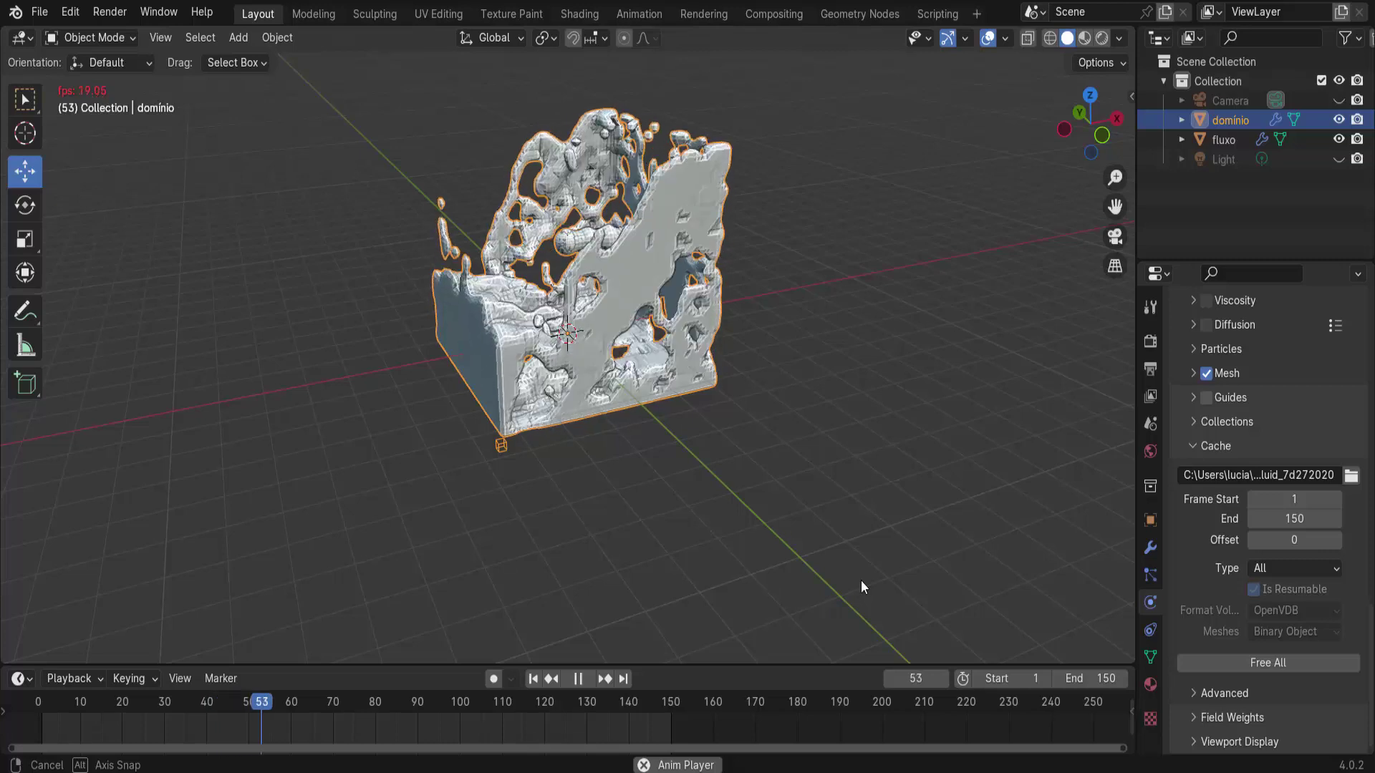
middle_click_drag(861, 580, 892, 597)
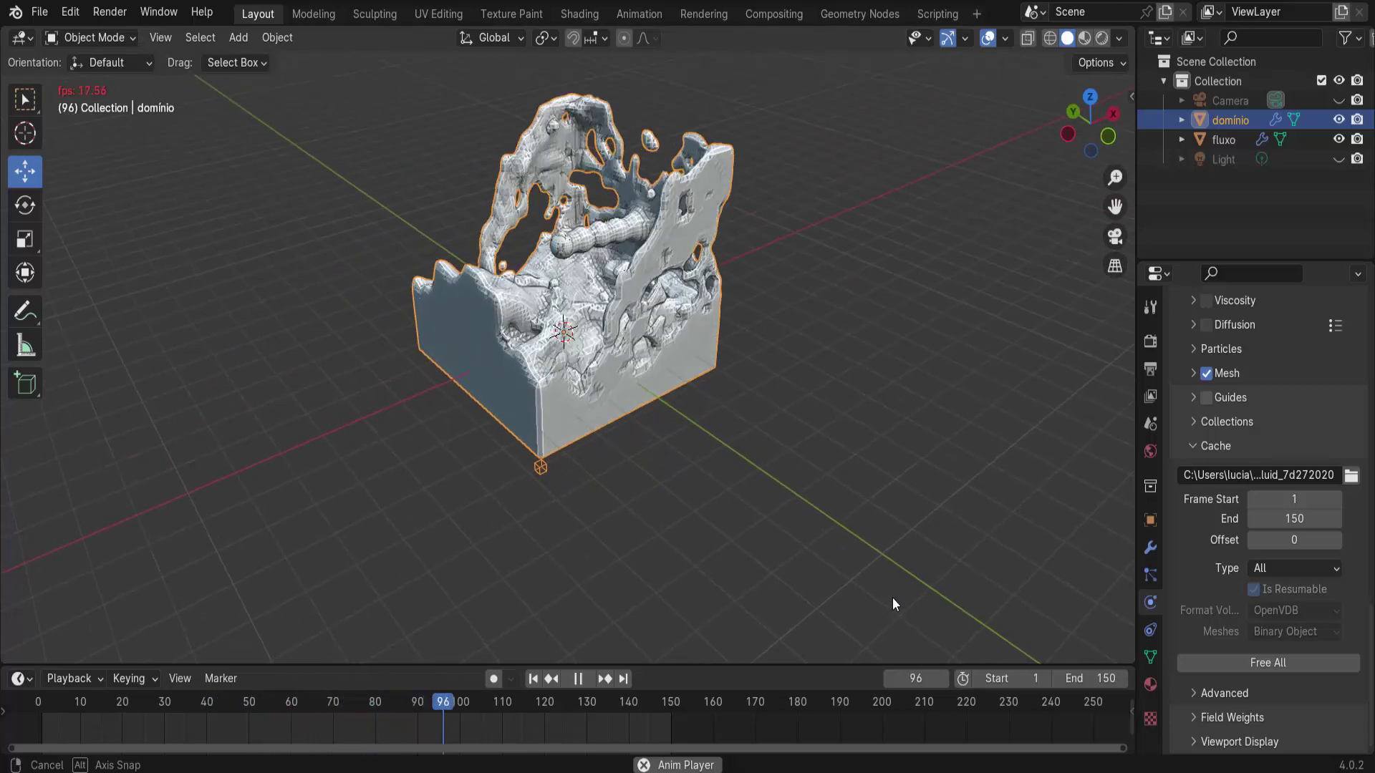
left_click(582, 681)
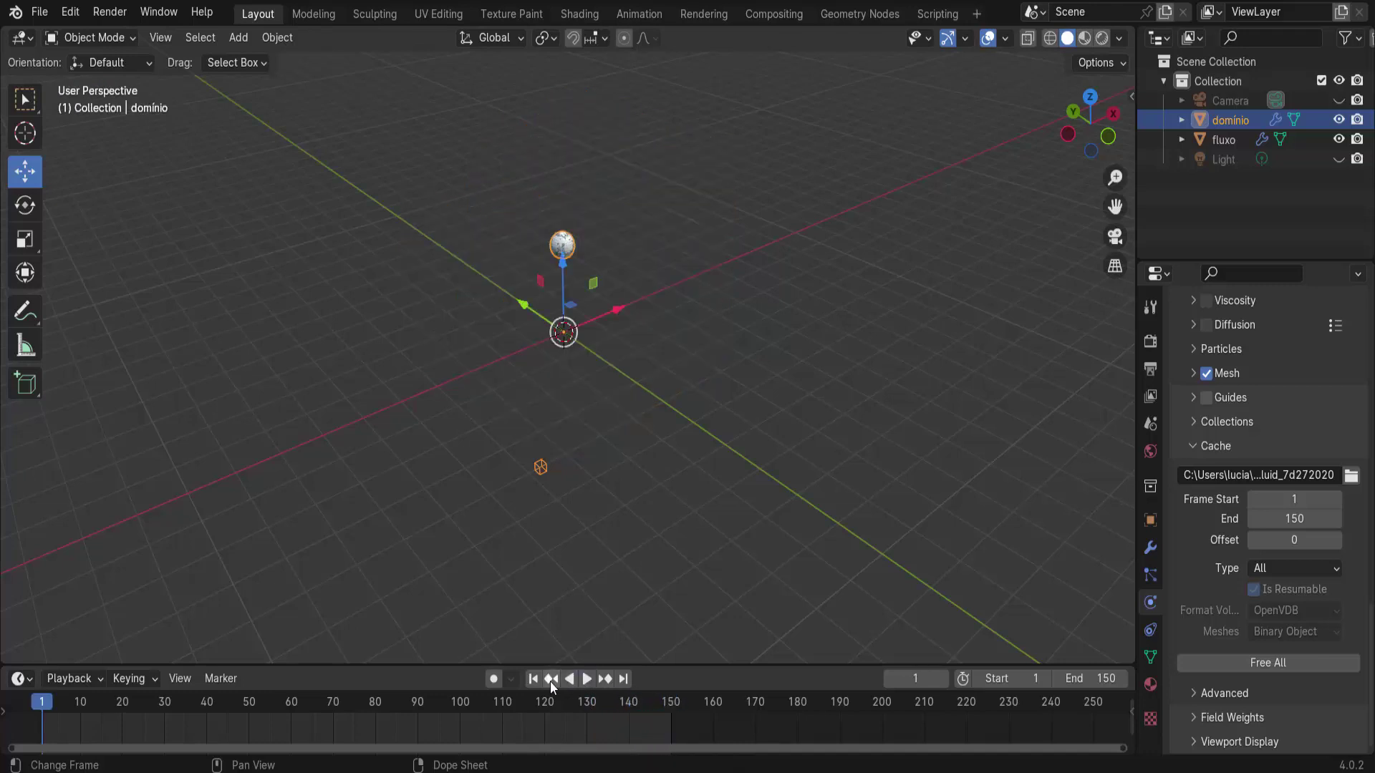
- Free the domínio fluid cache, switch to Wireframe shading and select the fluxo sphere
middle_click_drag(645, 358, 706, 342)
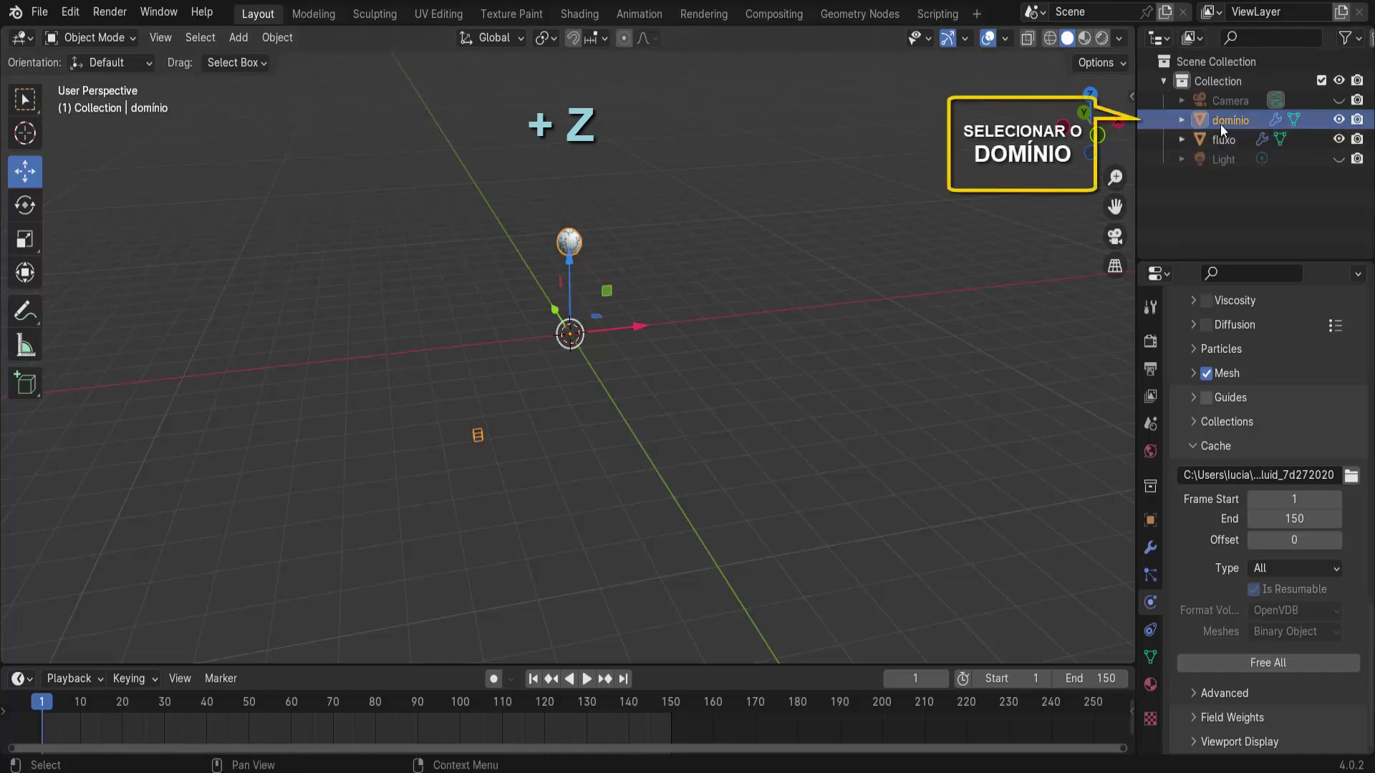
left_click(1257, 663)
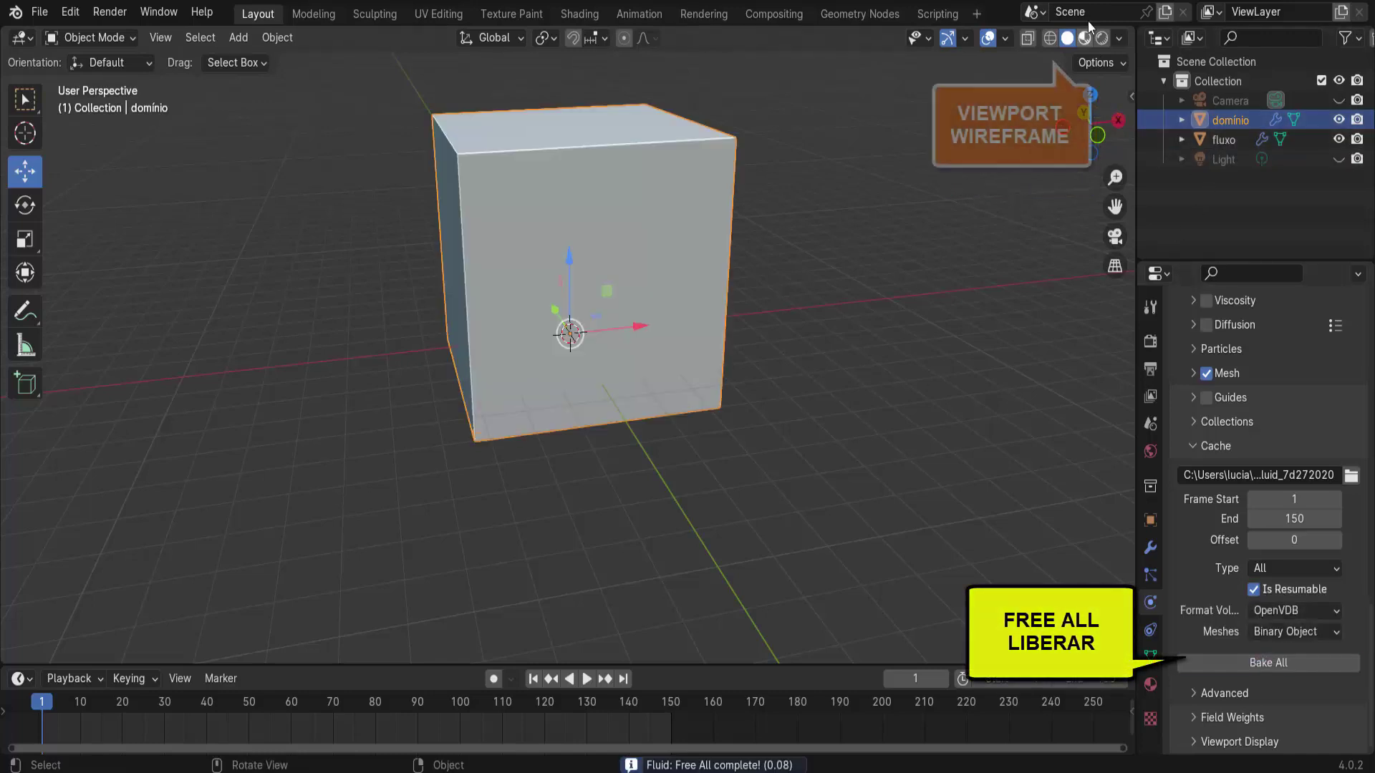
left_click(1050, 38)
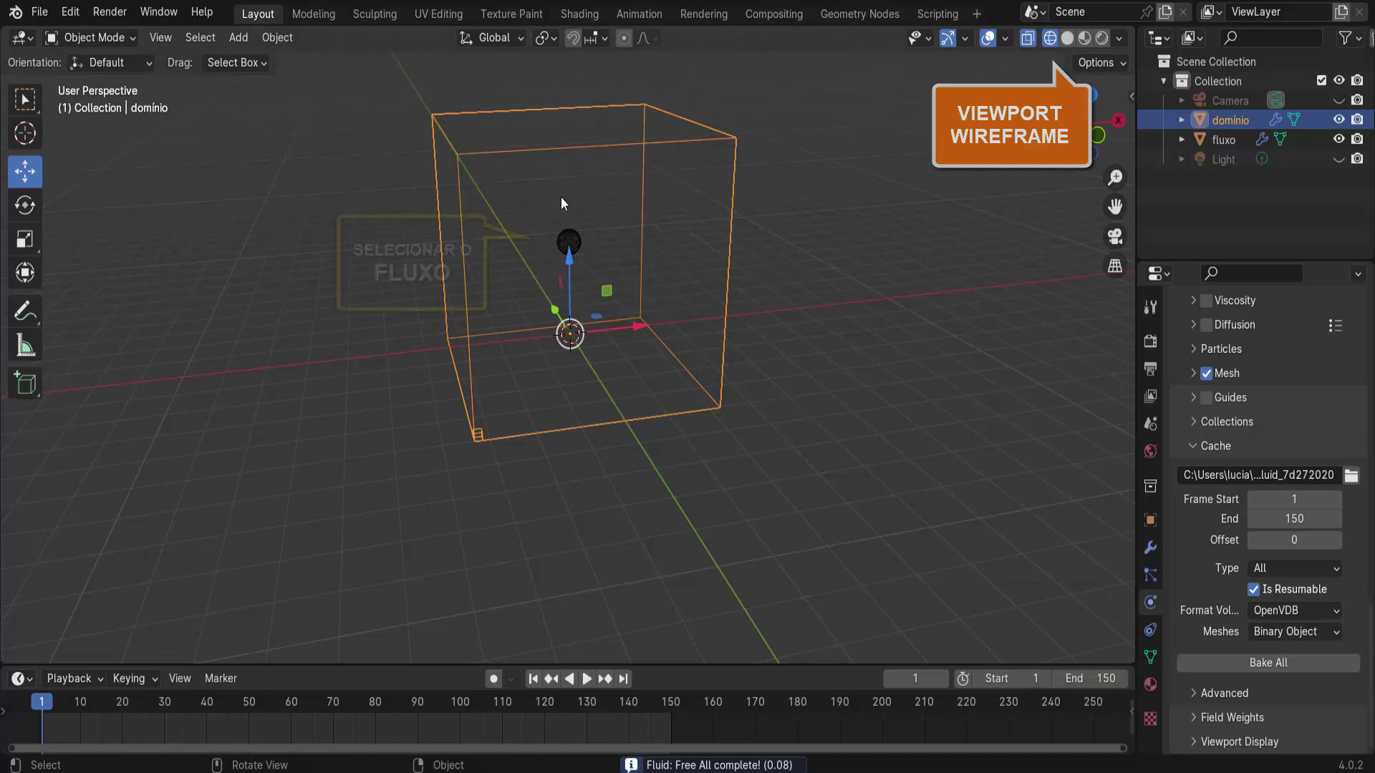
left_click(570, 243)
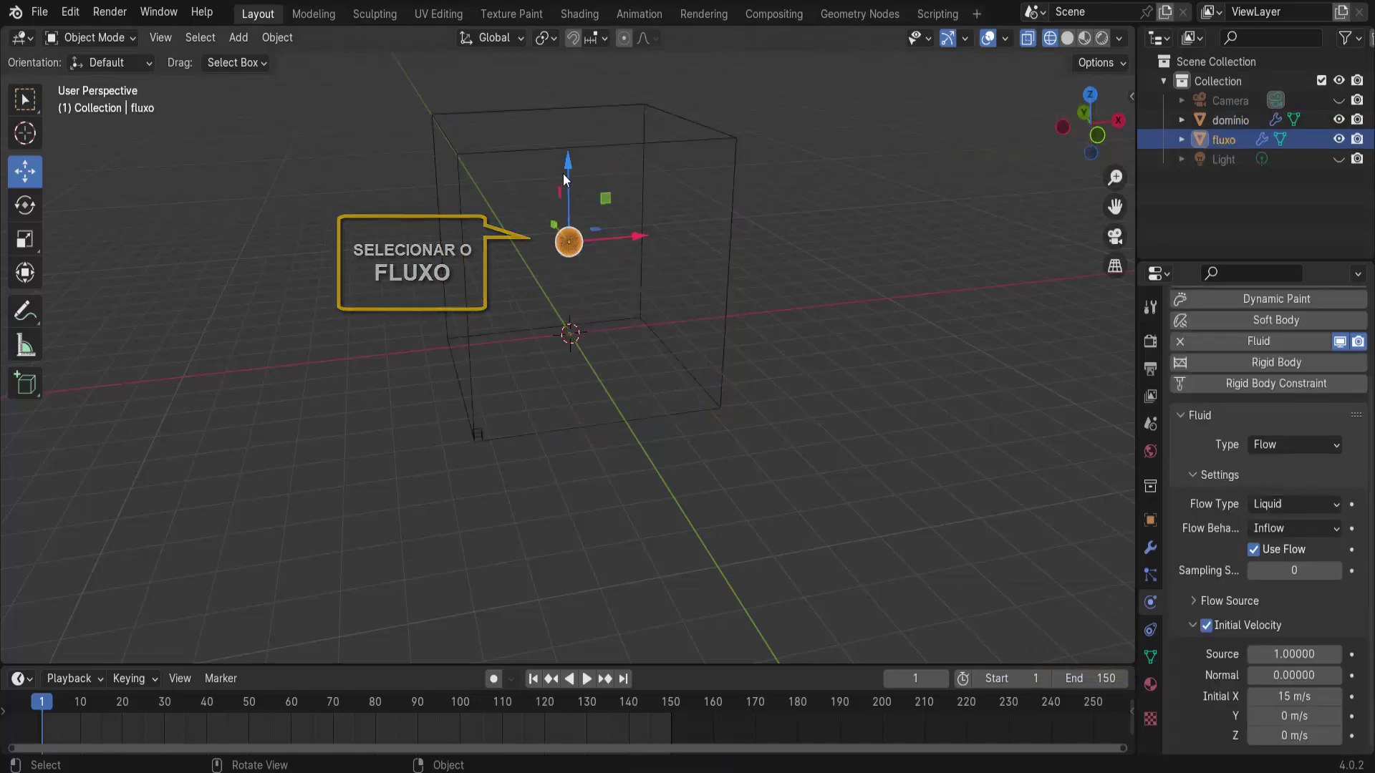
- Lower the fluxo sphere along Z and set its Initial Velocity to X 0, Z 8 m/s
left_click_drag(568, 165, 575, 223)
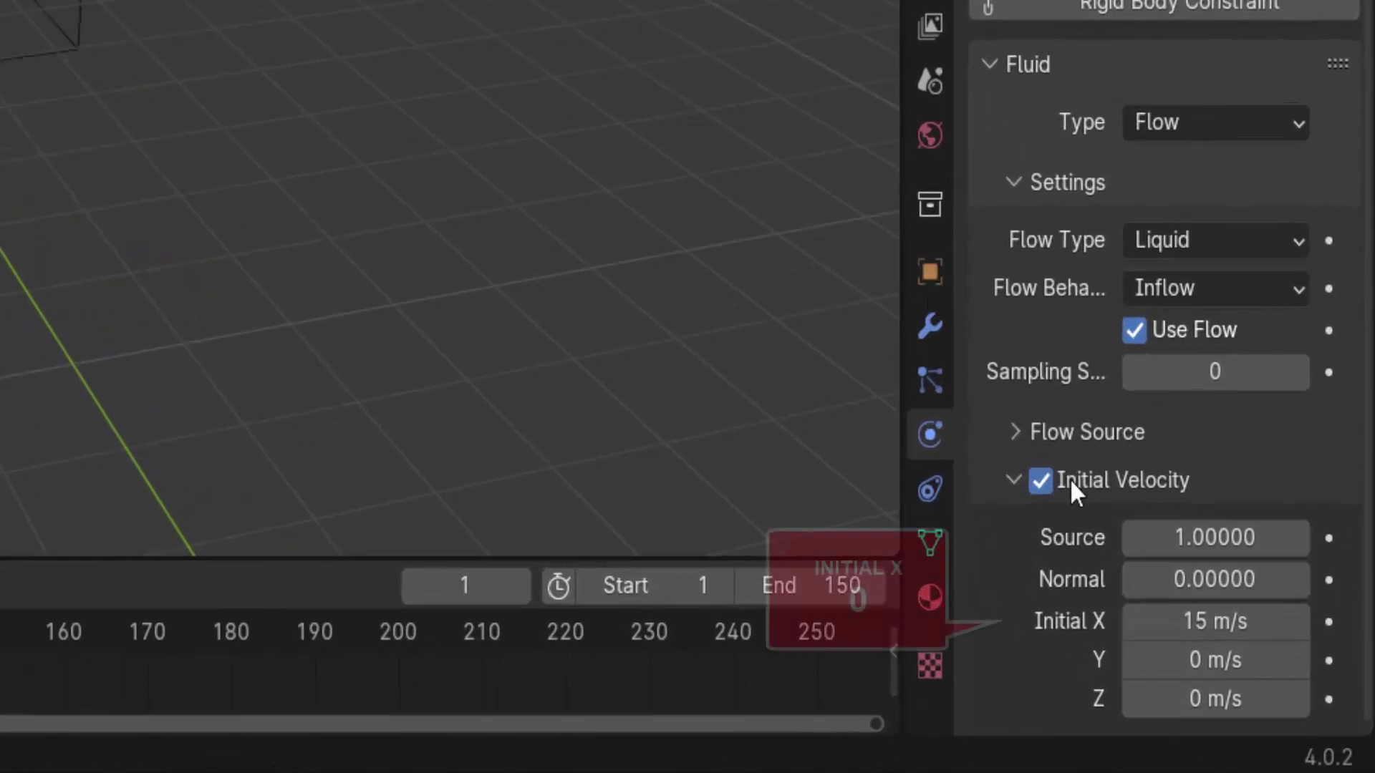
left_click(1215, 621)
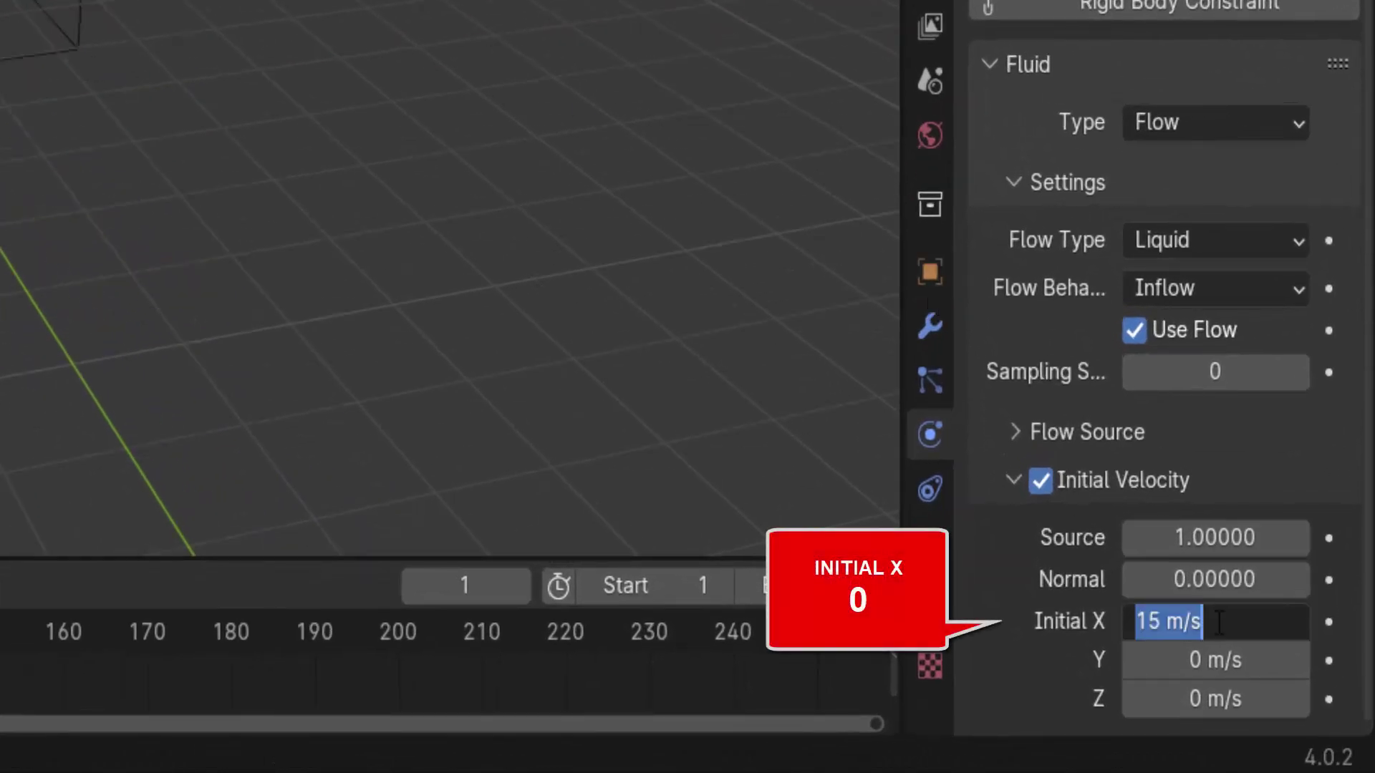
type("0")
key("Return")
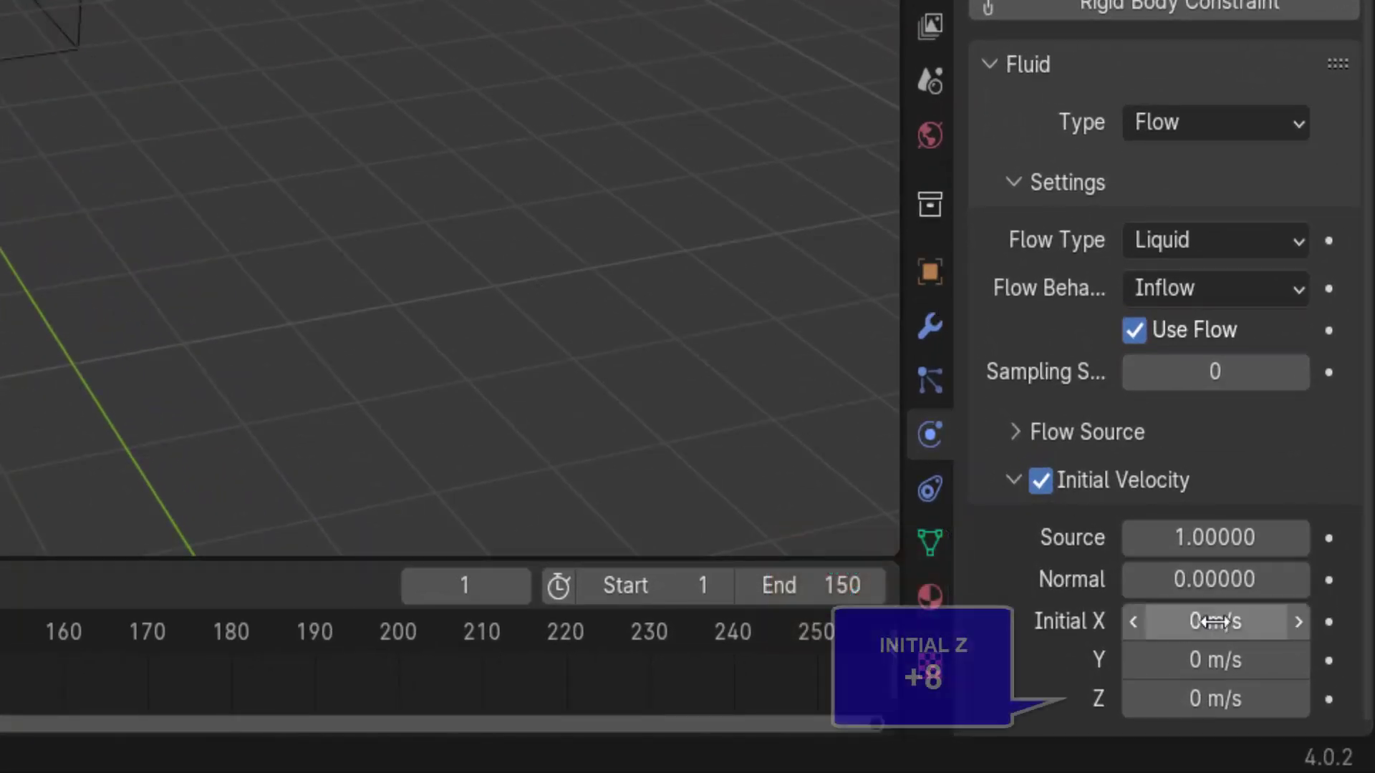
mouse_move(1214, 698)
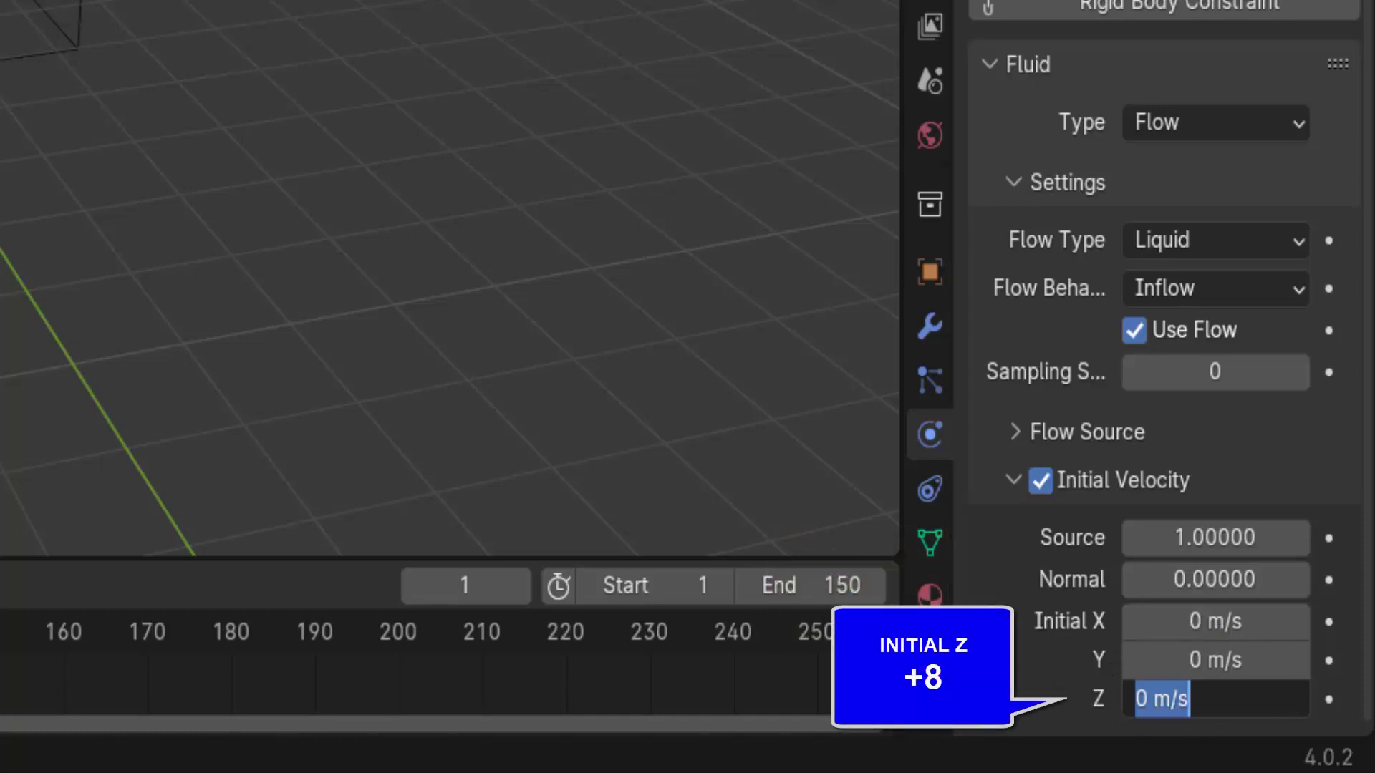
type("8")
key("Return")
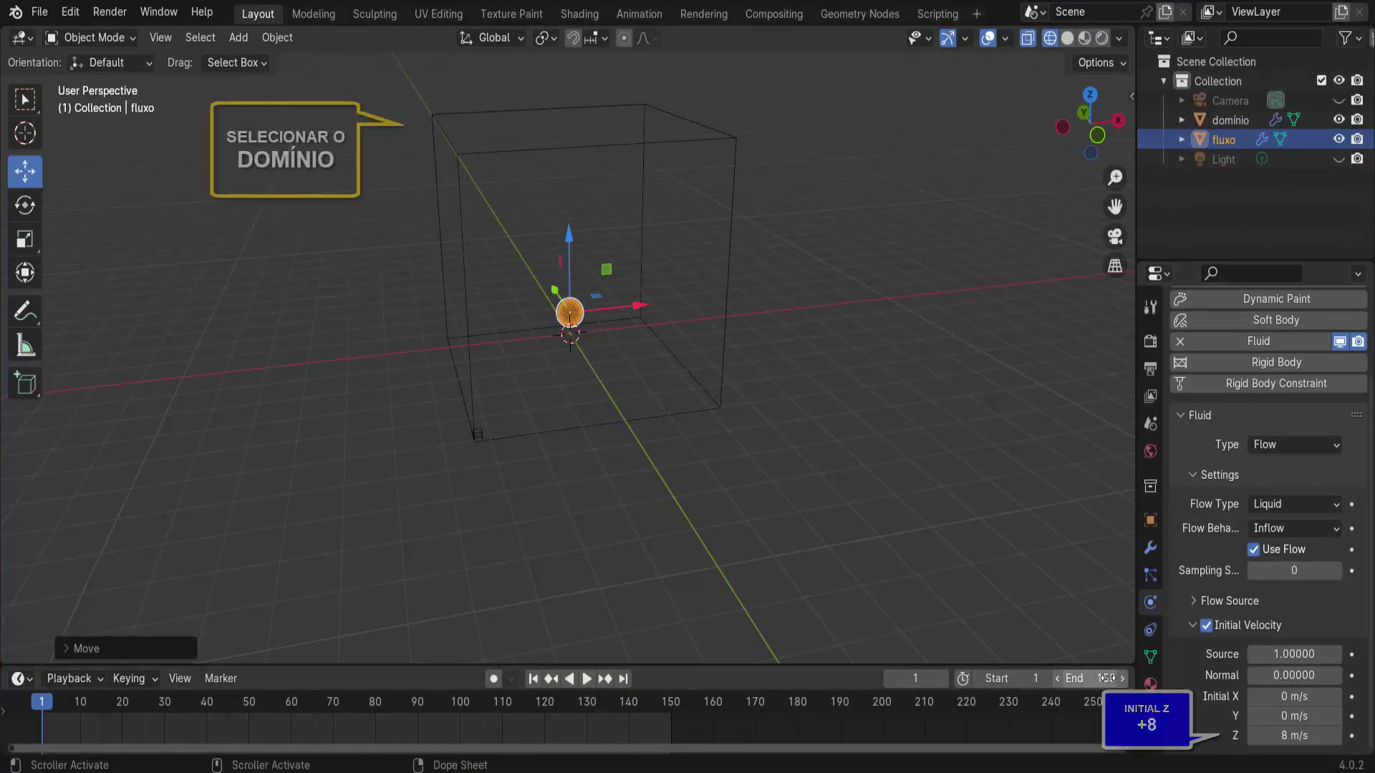
- Re-bake domínio with the upward velocity, then view it in Solid shading and stop playback
left_click(721, 144)
scroll(1299, 634, "down", 10)
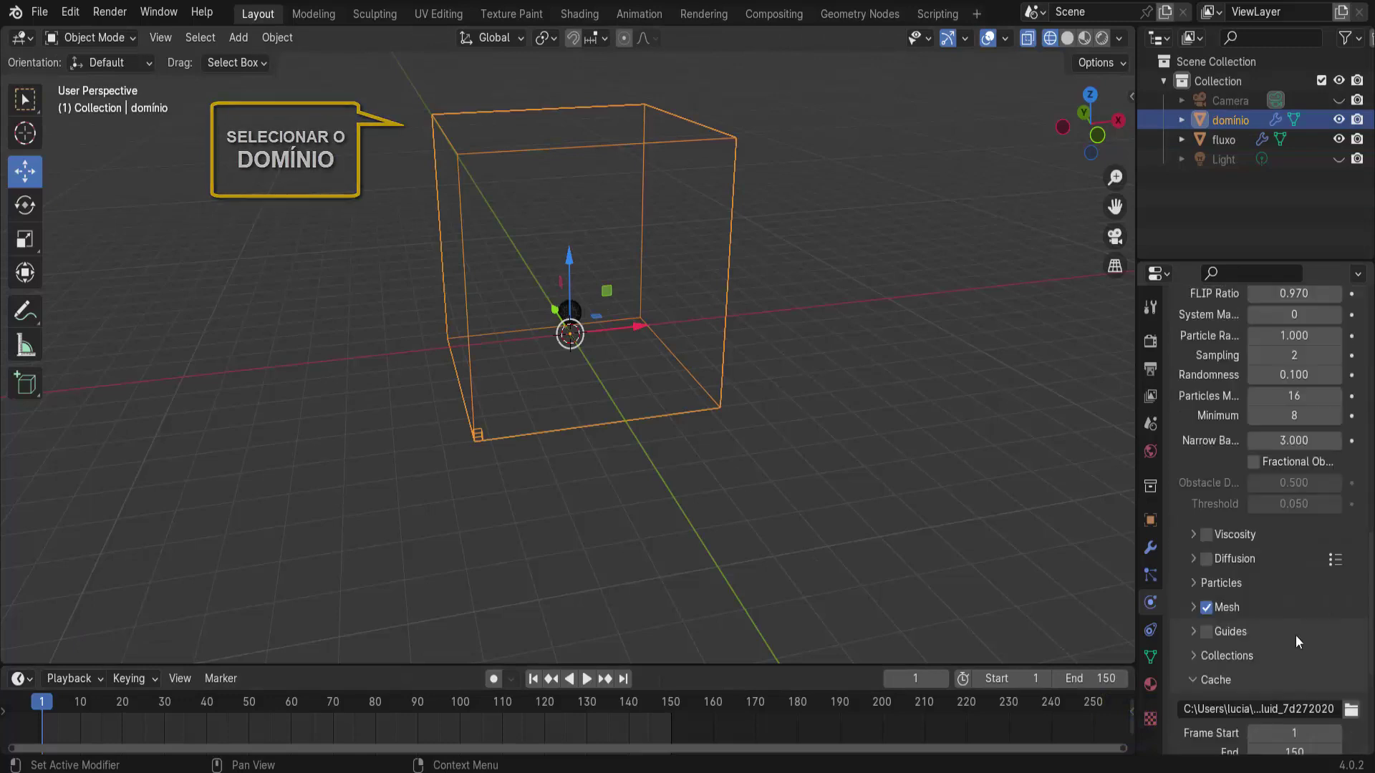
scroll(1294, 635, "down", 5)
left_click(1274, 662)
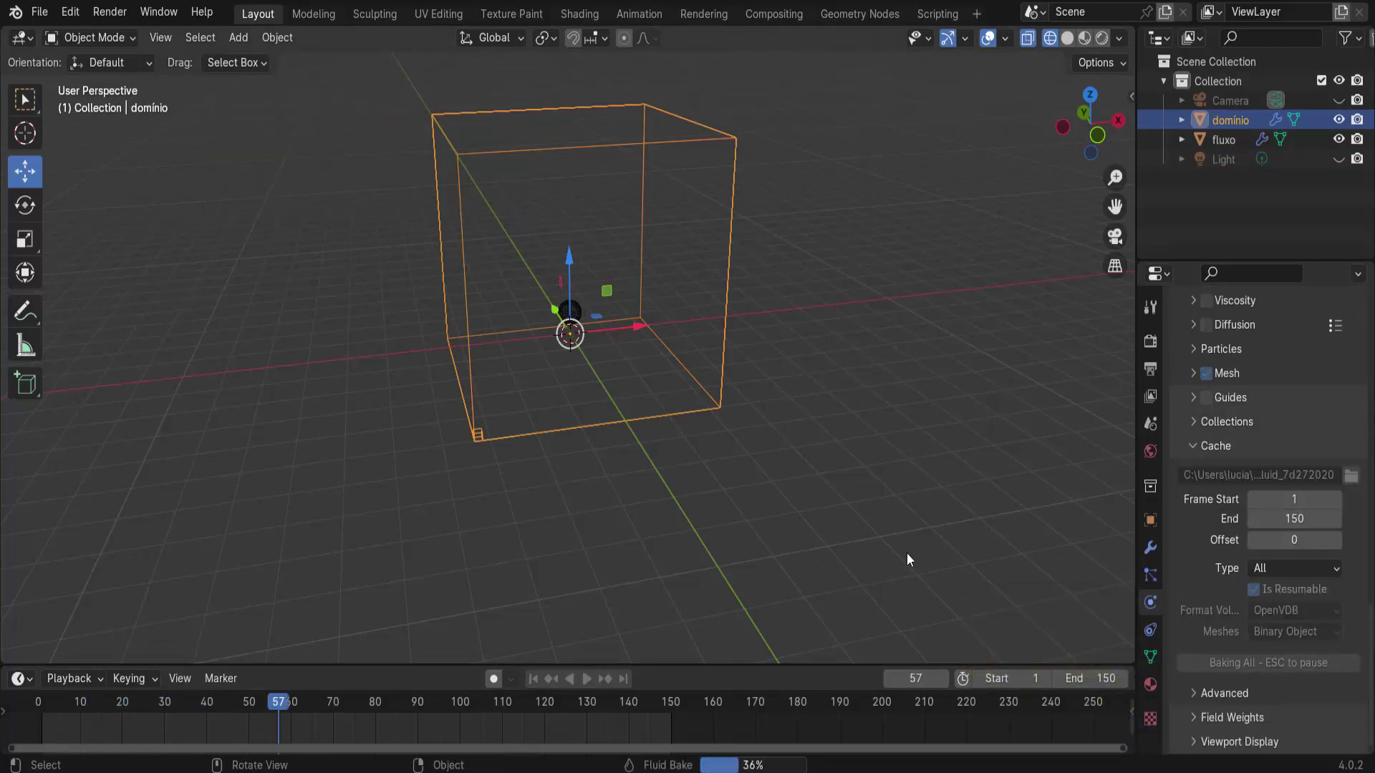
left_click(1067, 38)
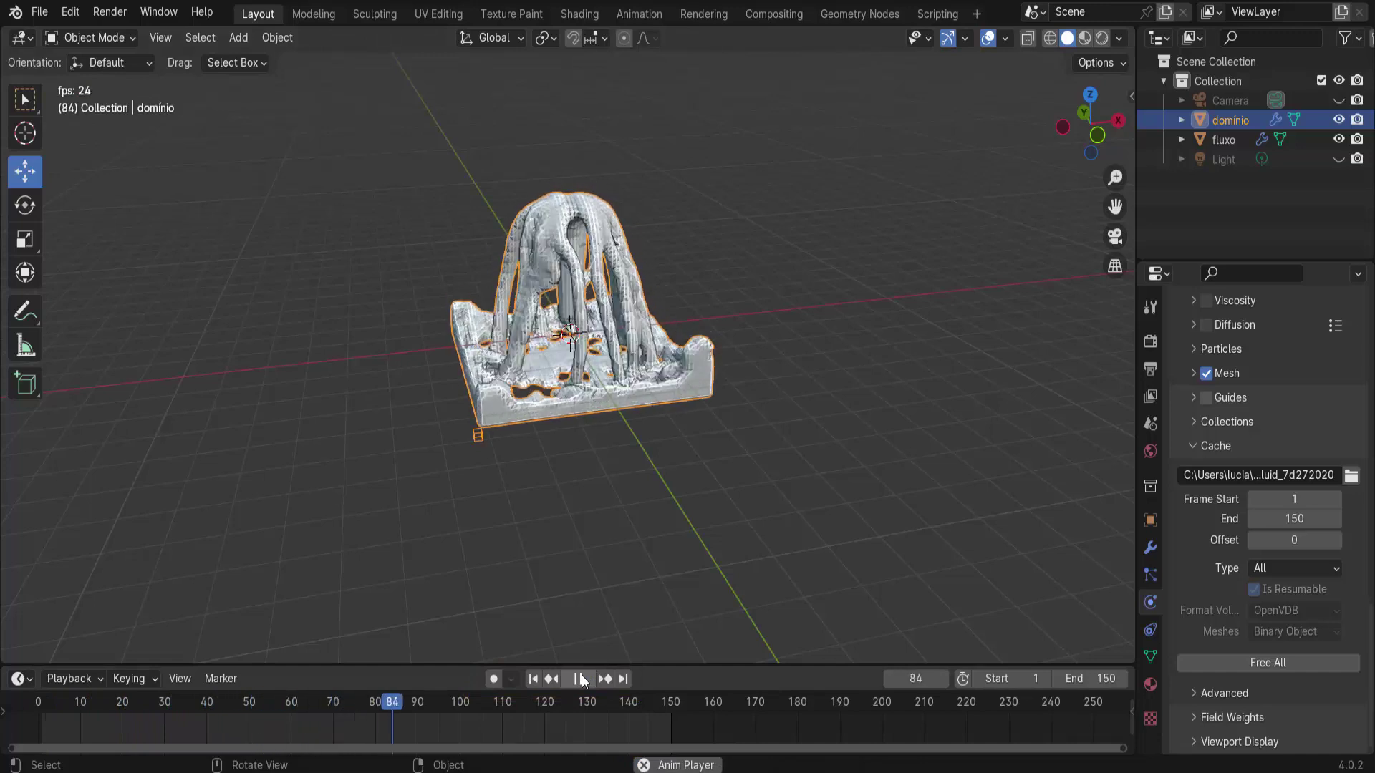
left_click(577, 679)
- Rewind to frame 1, free the fluid cache and switch to Wireframe shading
left_click(534, 678)
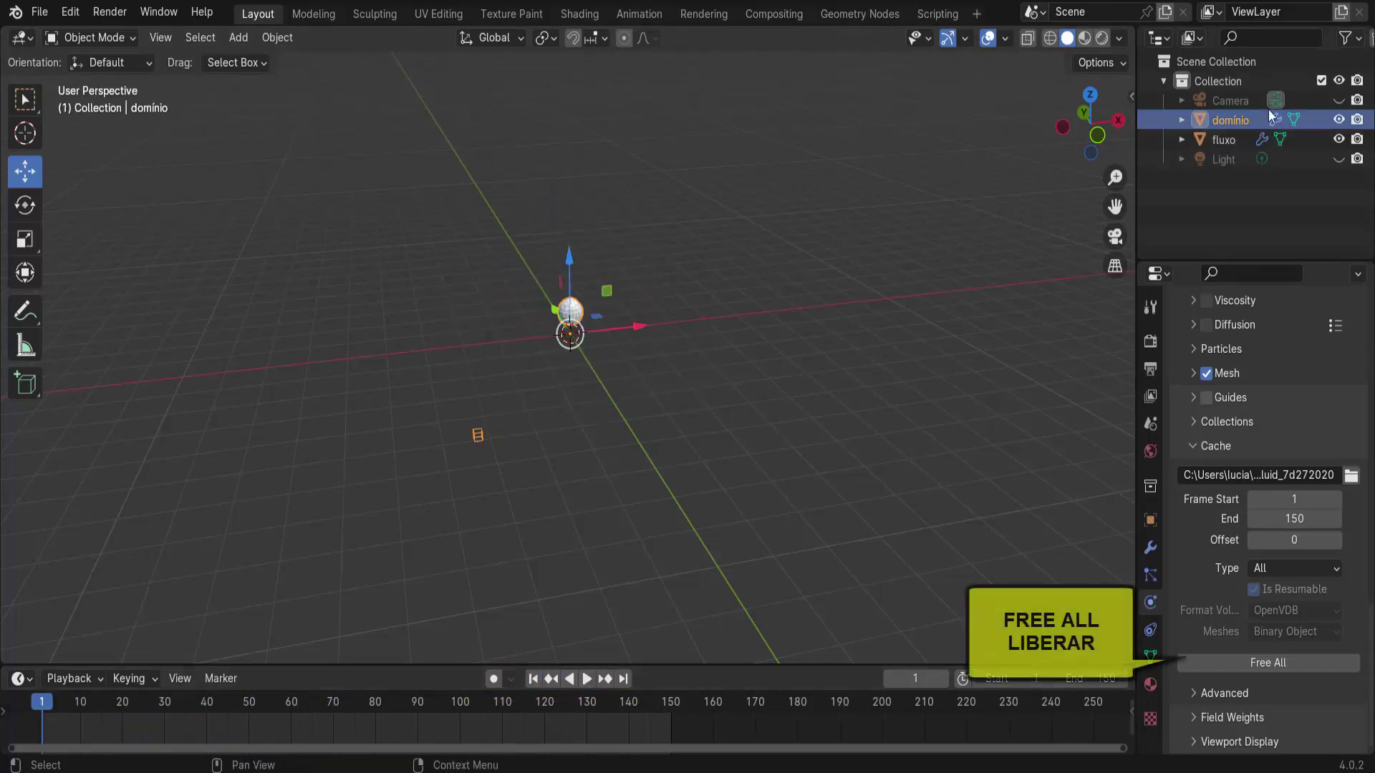
left_click(1270, 659)
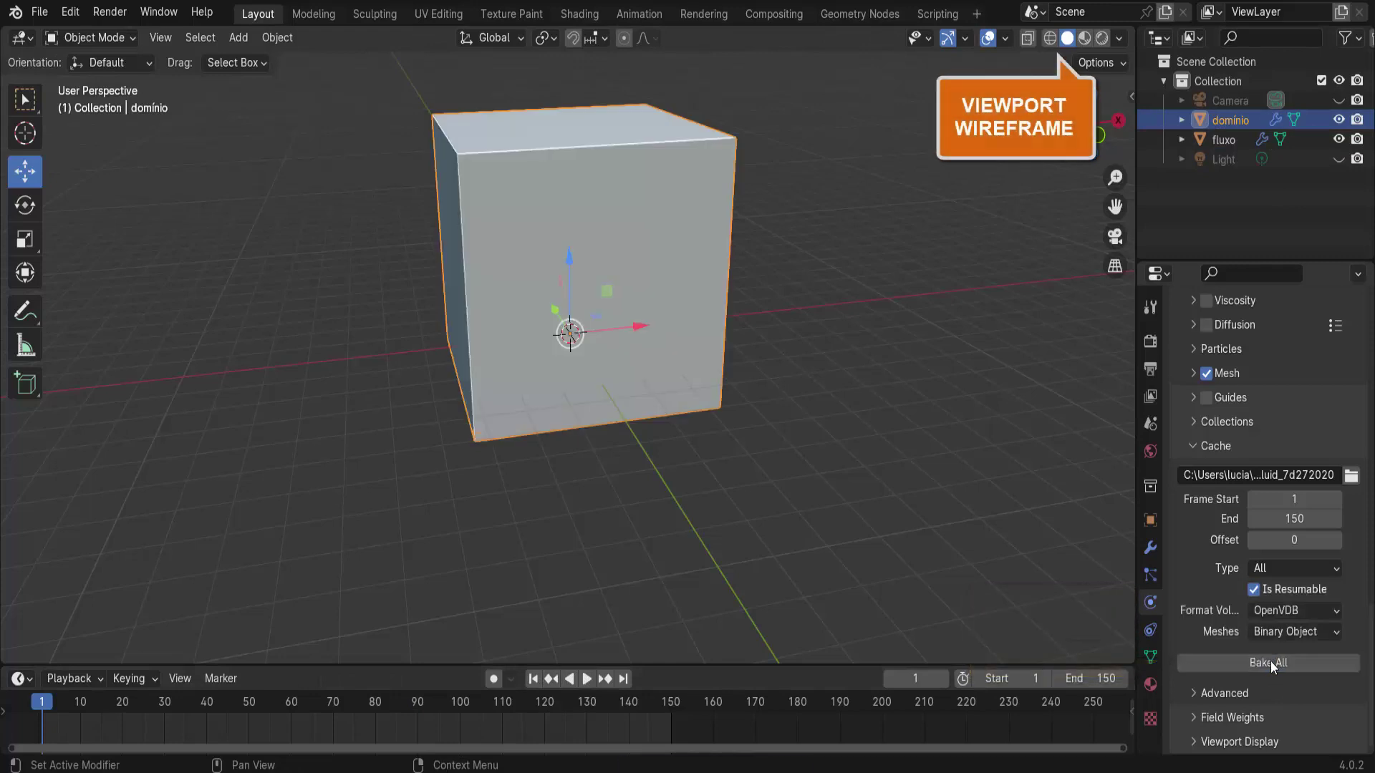
left_click(1050, 38)
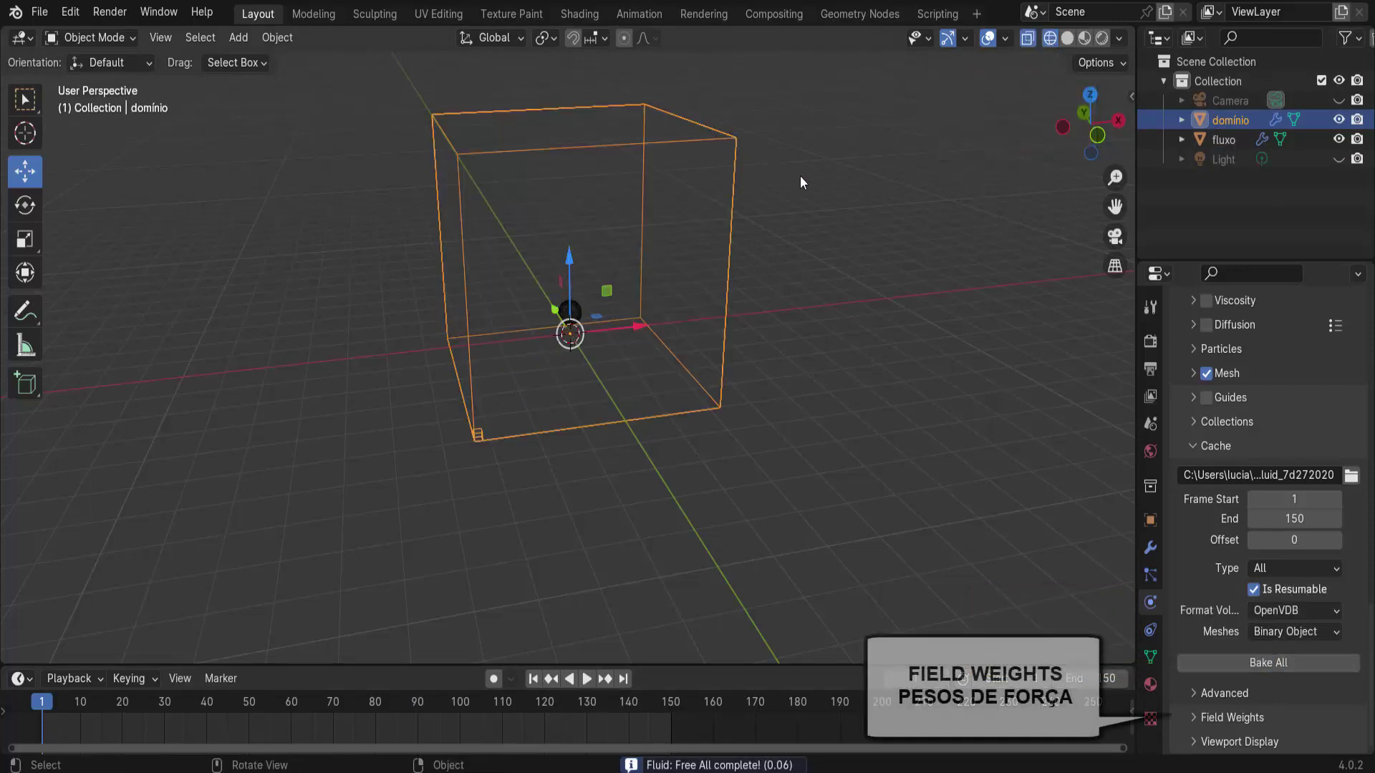
- Set the domain's Gravity field weight to 0.0 and Bake All again
left_click(1210, 719)
scroll(1209, 720, "down", 4)
scroll(1210, 720, "down", 4)
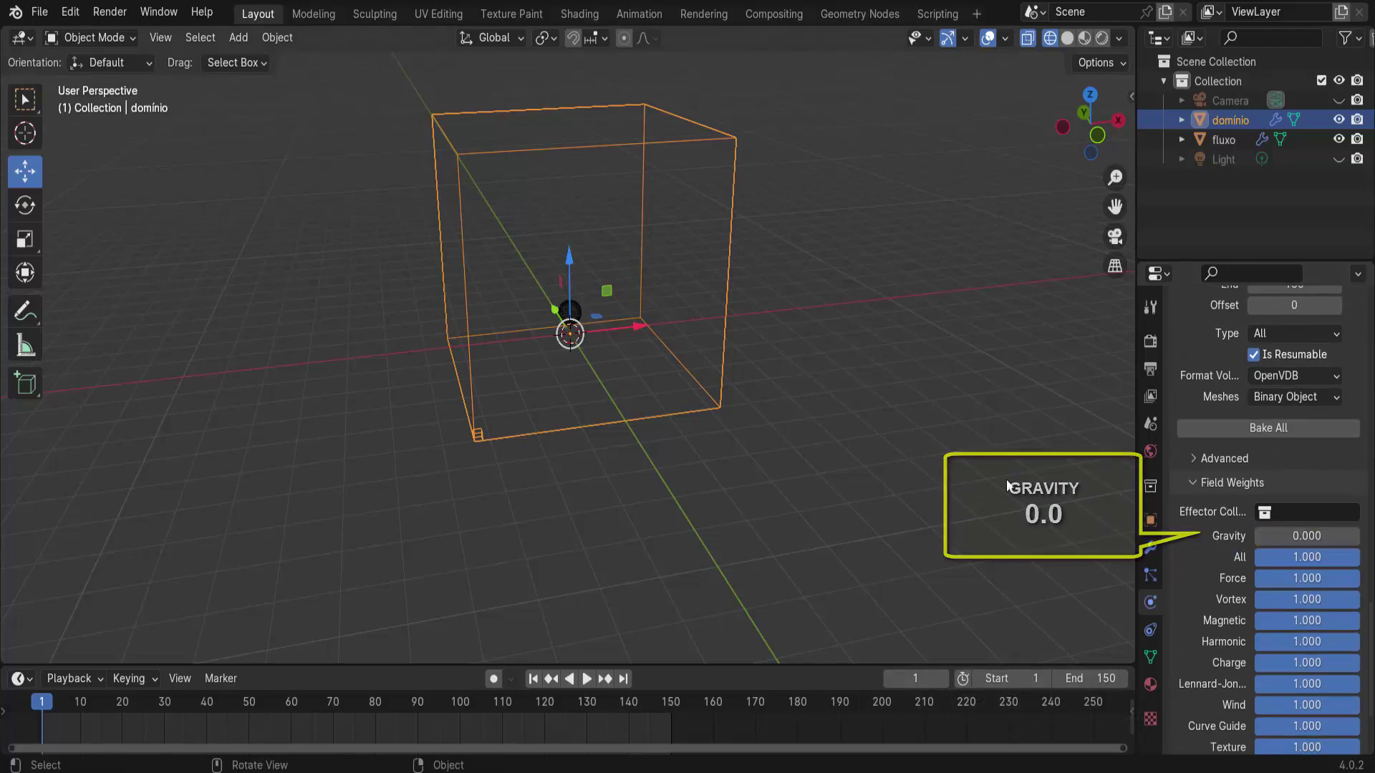
scroll(1283, 462, "up", 4)
left_click(1266, 546)
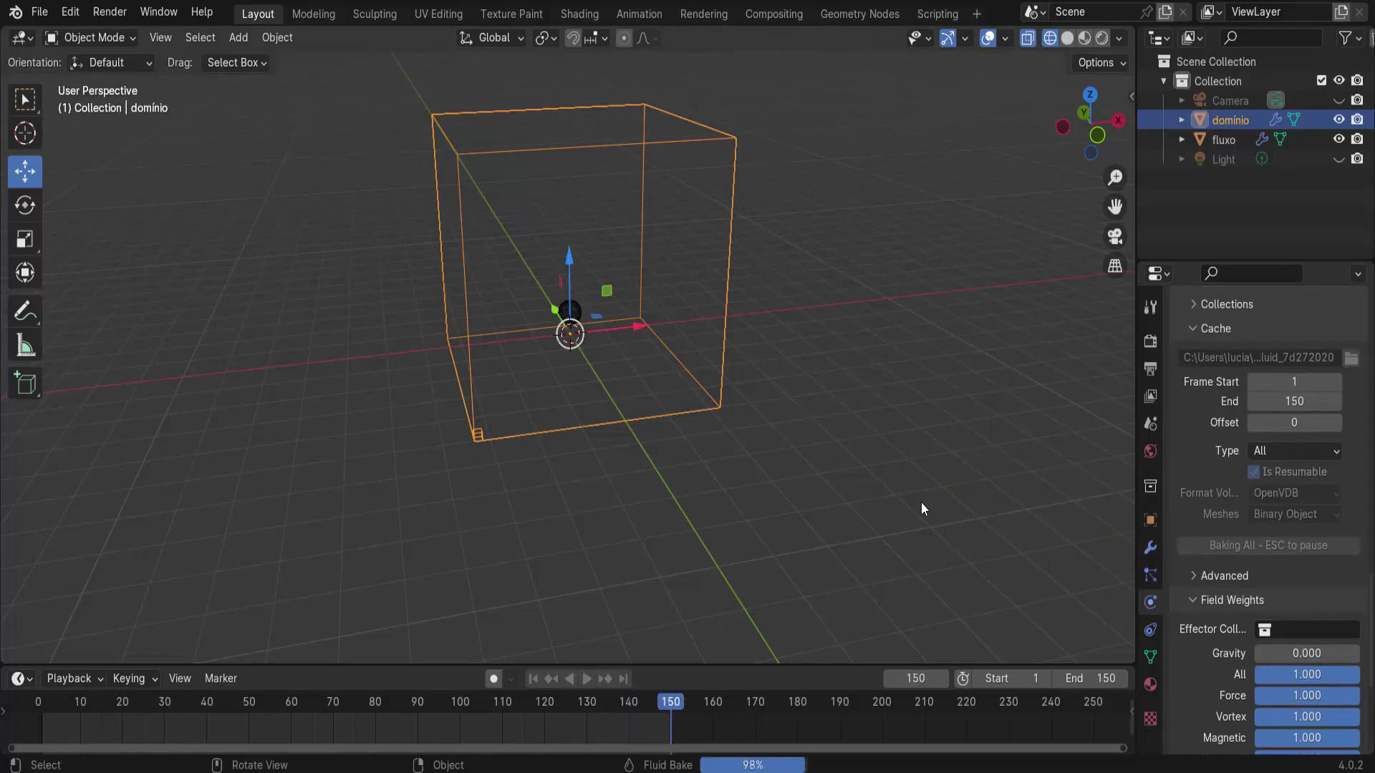
- Play the zero-gravity fountain animation in Solid shading, replaying it from frame 1
left_click(1067, 37)
left_click(586, 678)
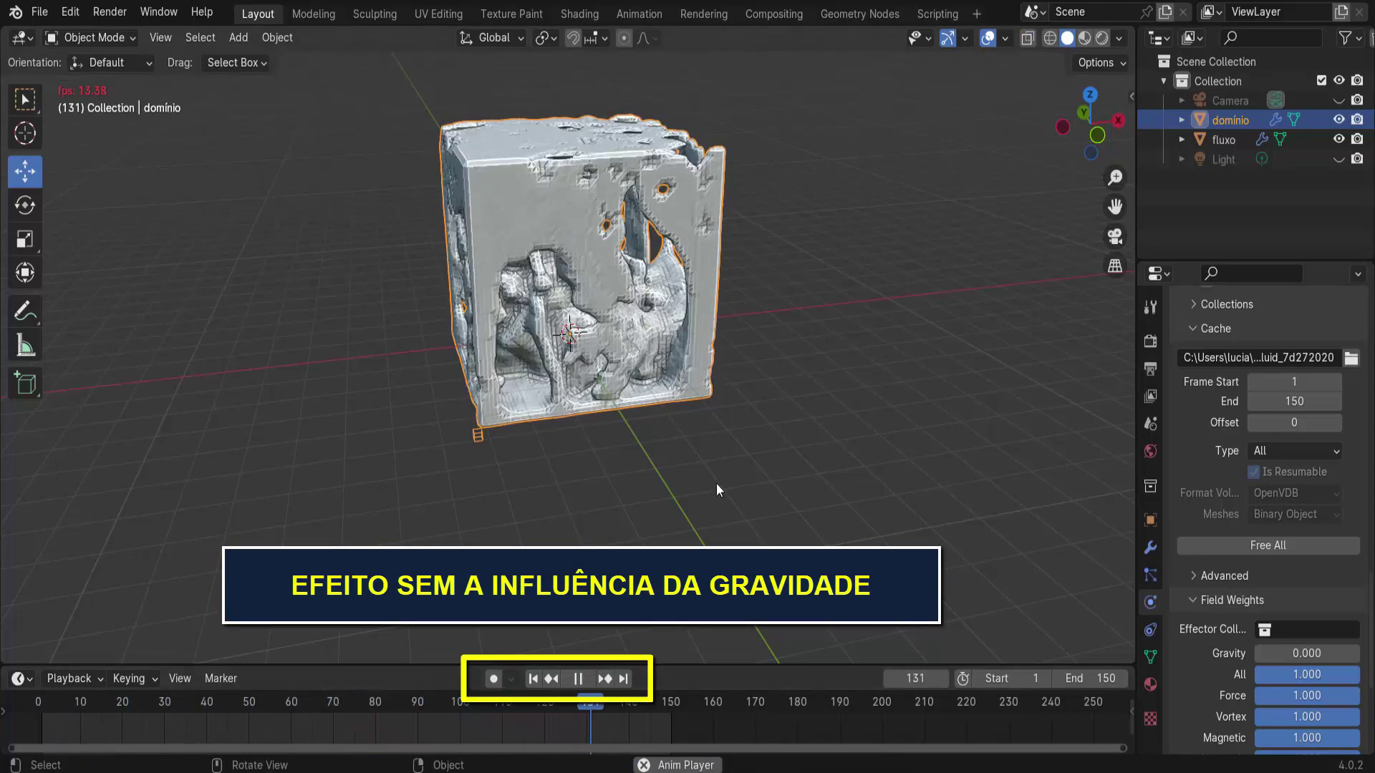
left_click(578, 678)
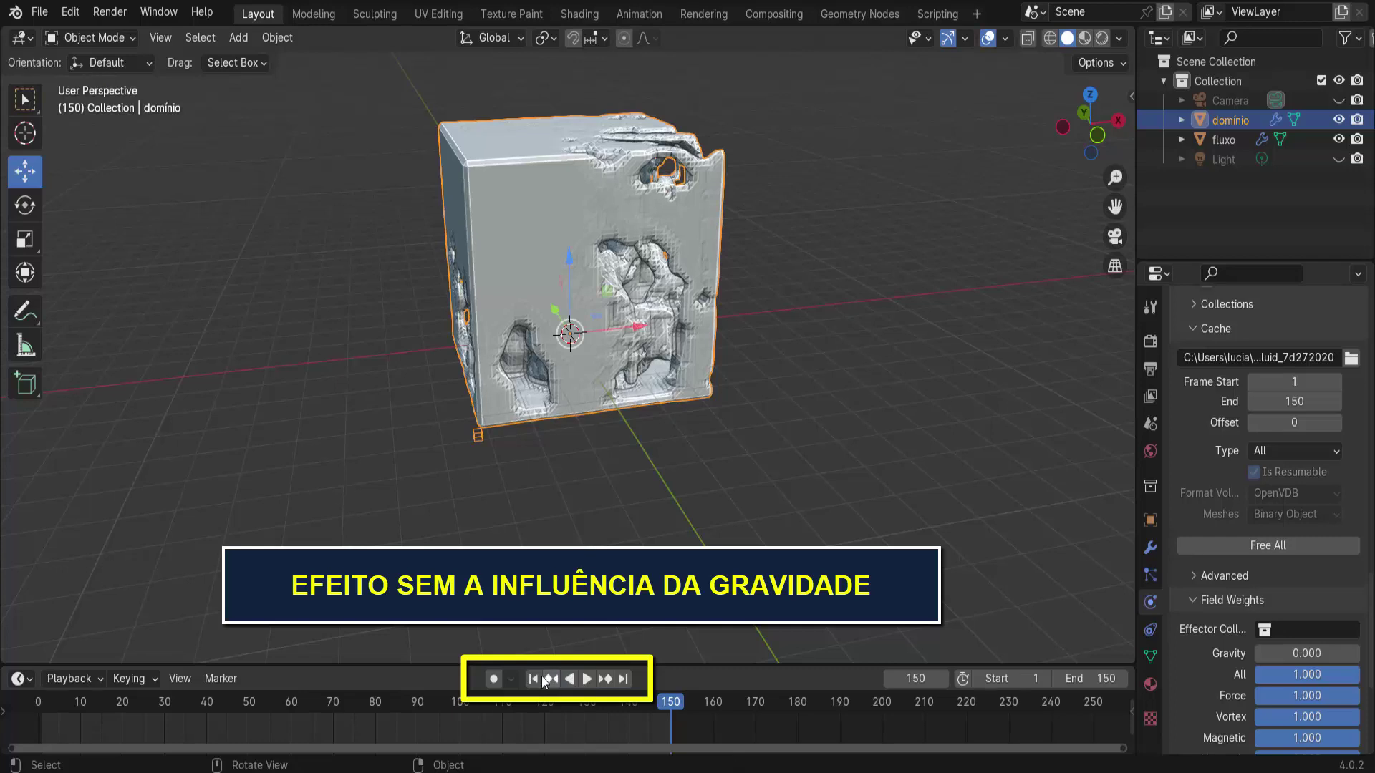
left_click(533, 678)
left_click(578, 678)
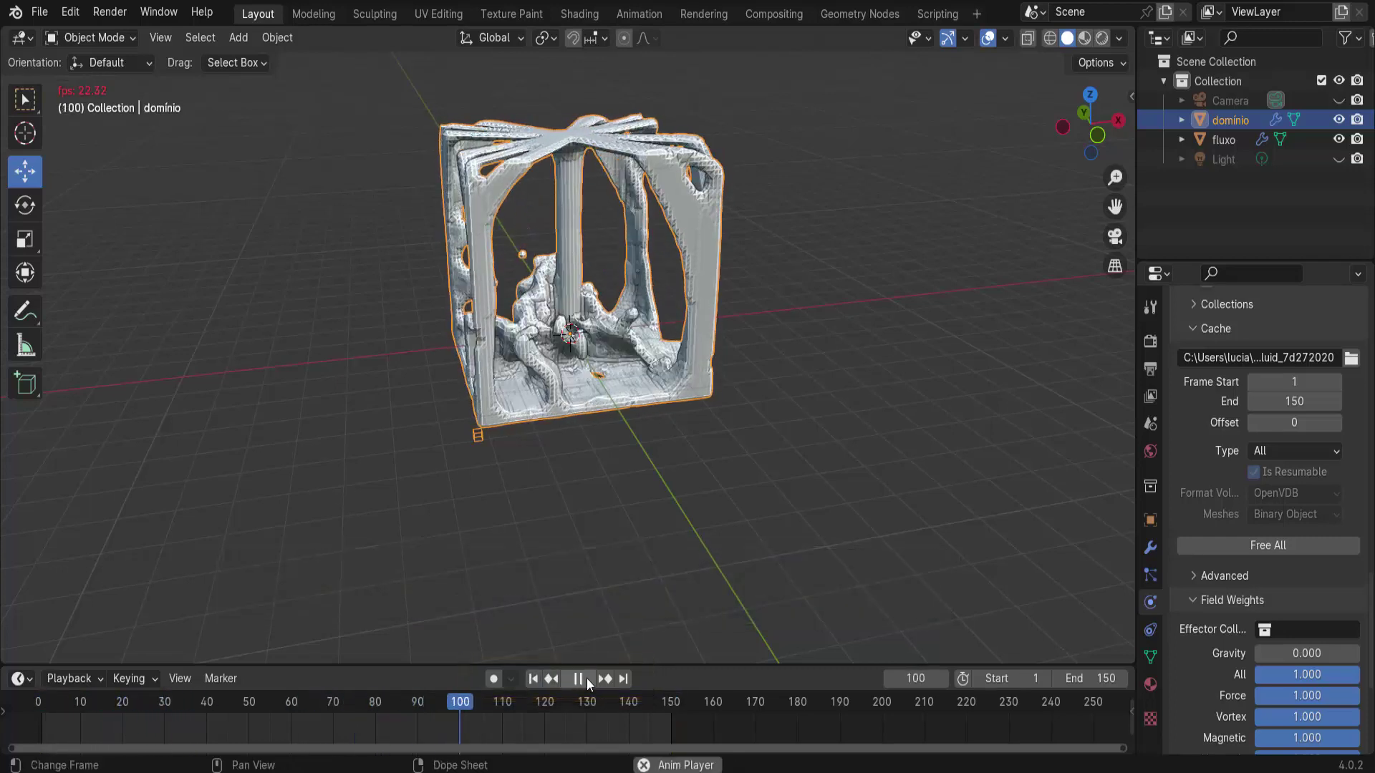
left_click(533, 679)
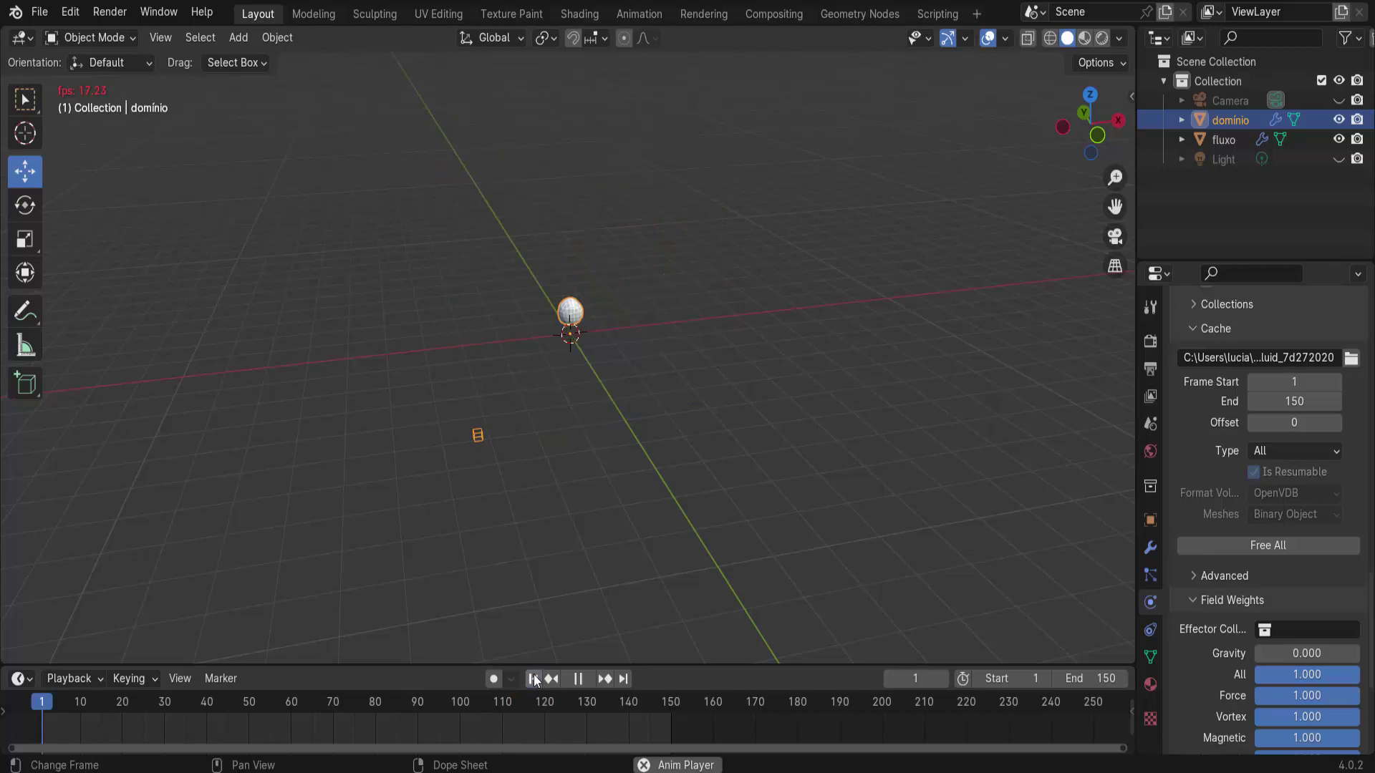
- Pause playback at frame 55 and orbit around the spreading fountain mesh
left_click(577, 678)
mouse_move(734, 471)
middle_mouse_down()
mouse_move(852, 419)
mouse_move(912, 450)
mouse_move(770, 450)
mouse_move(802, 467)
mouse_move(788, 512)
mouse_move(929, 435)
middle_mouse_up()
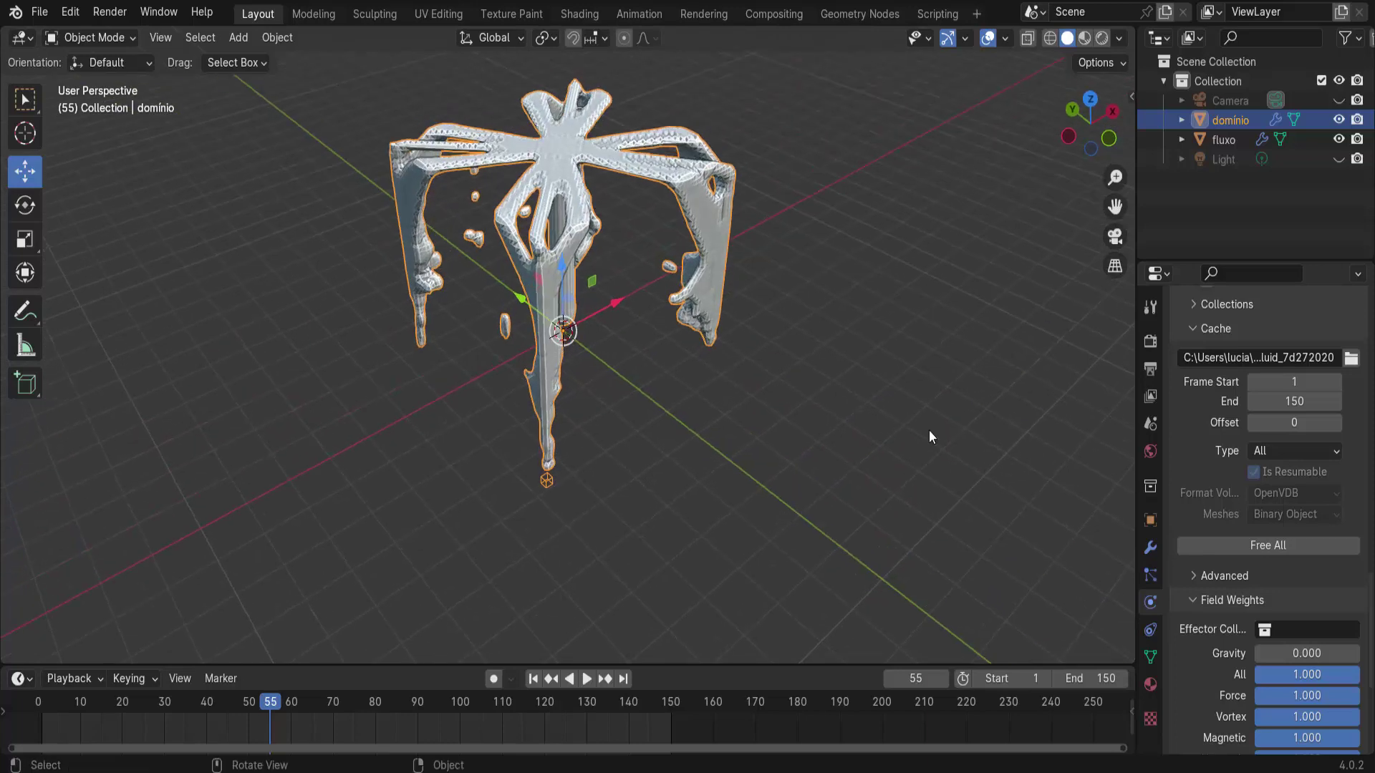